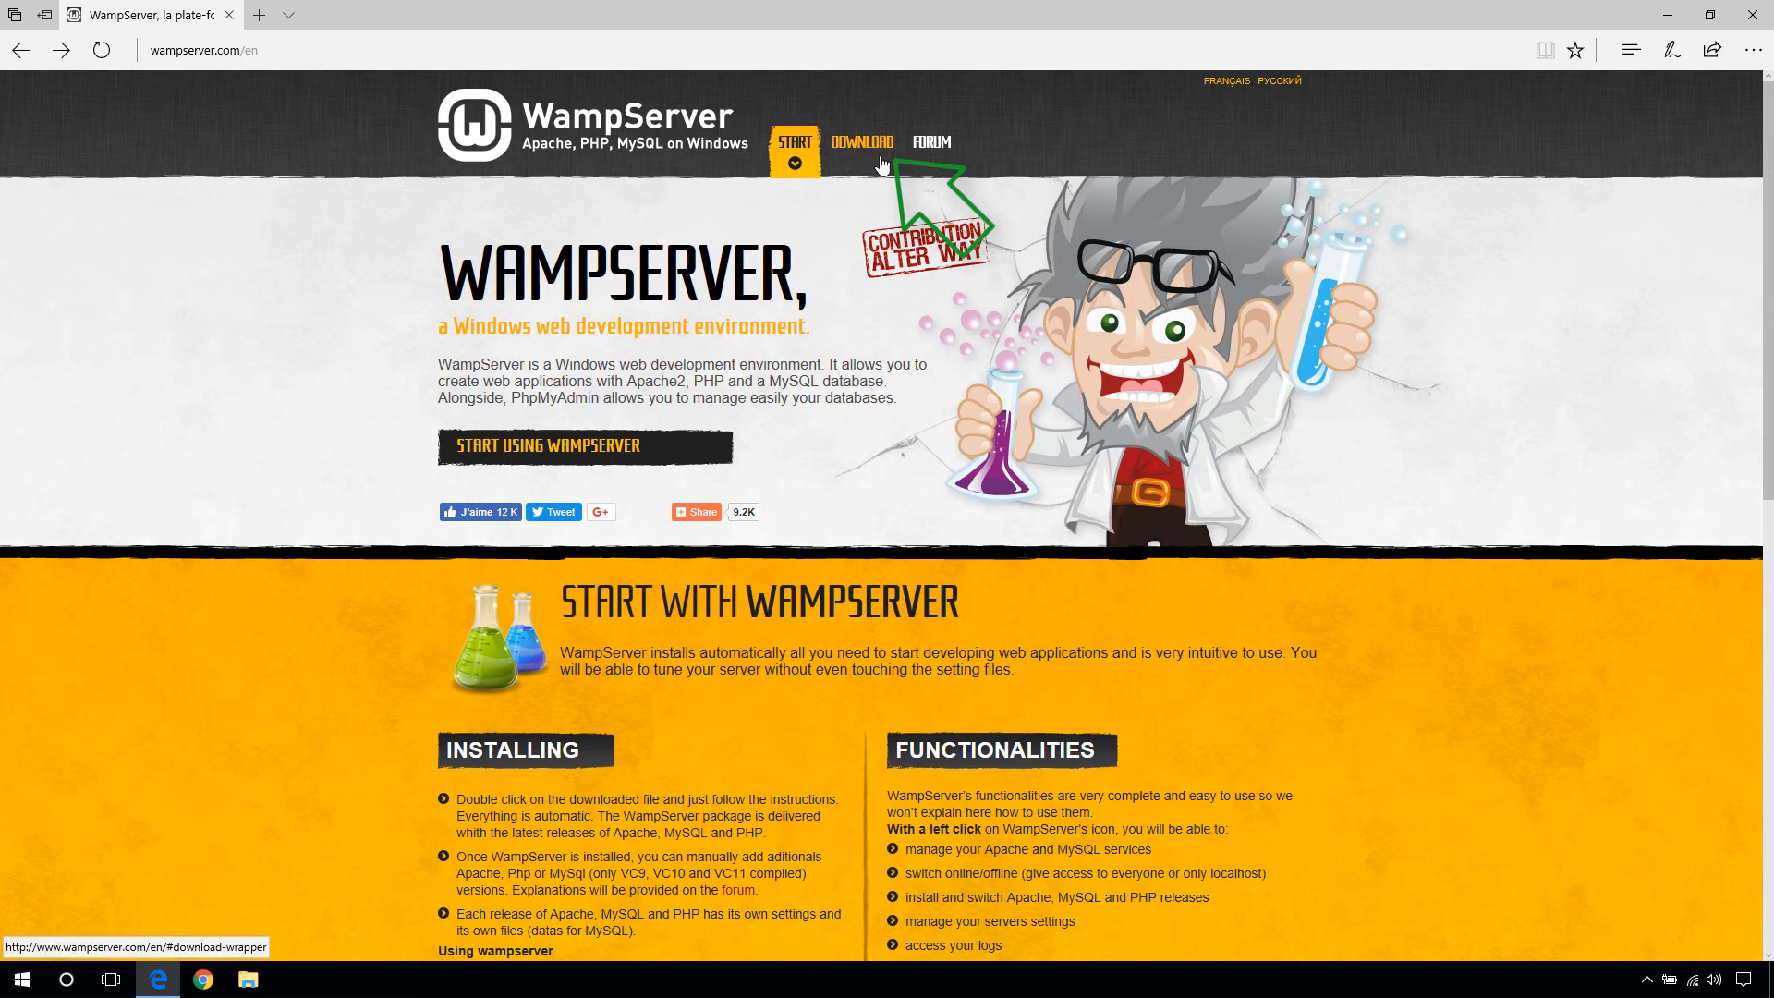
# - Jump to the WampServer downloads section listing the 64-bit and 32-bit 3.0.6 versions
pyautogui.click(879, 161)
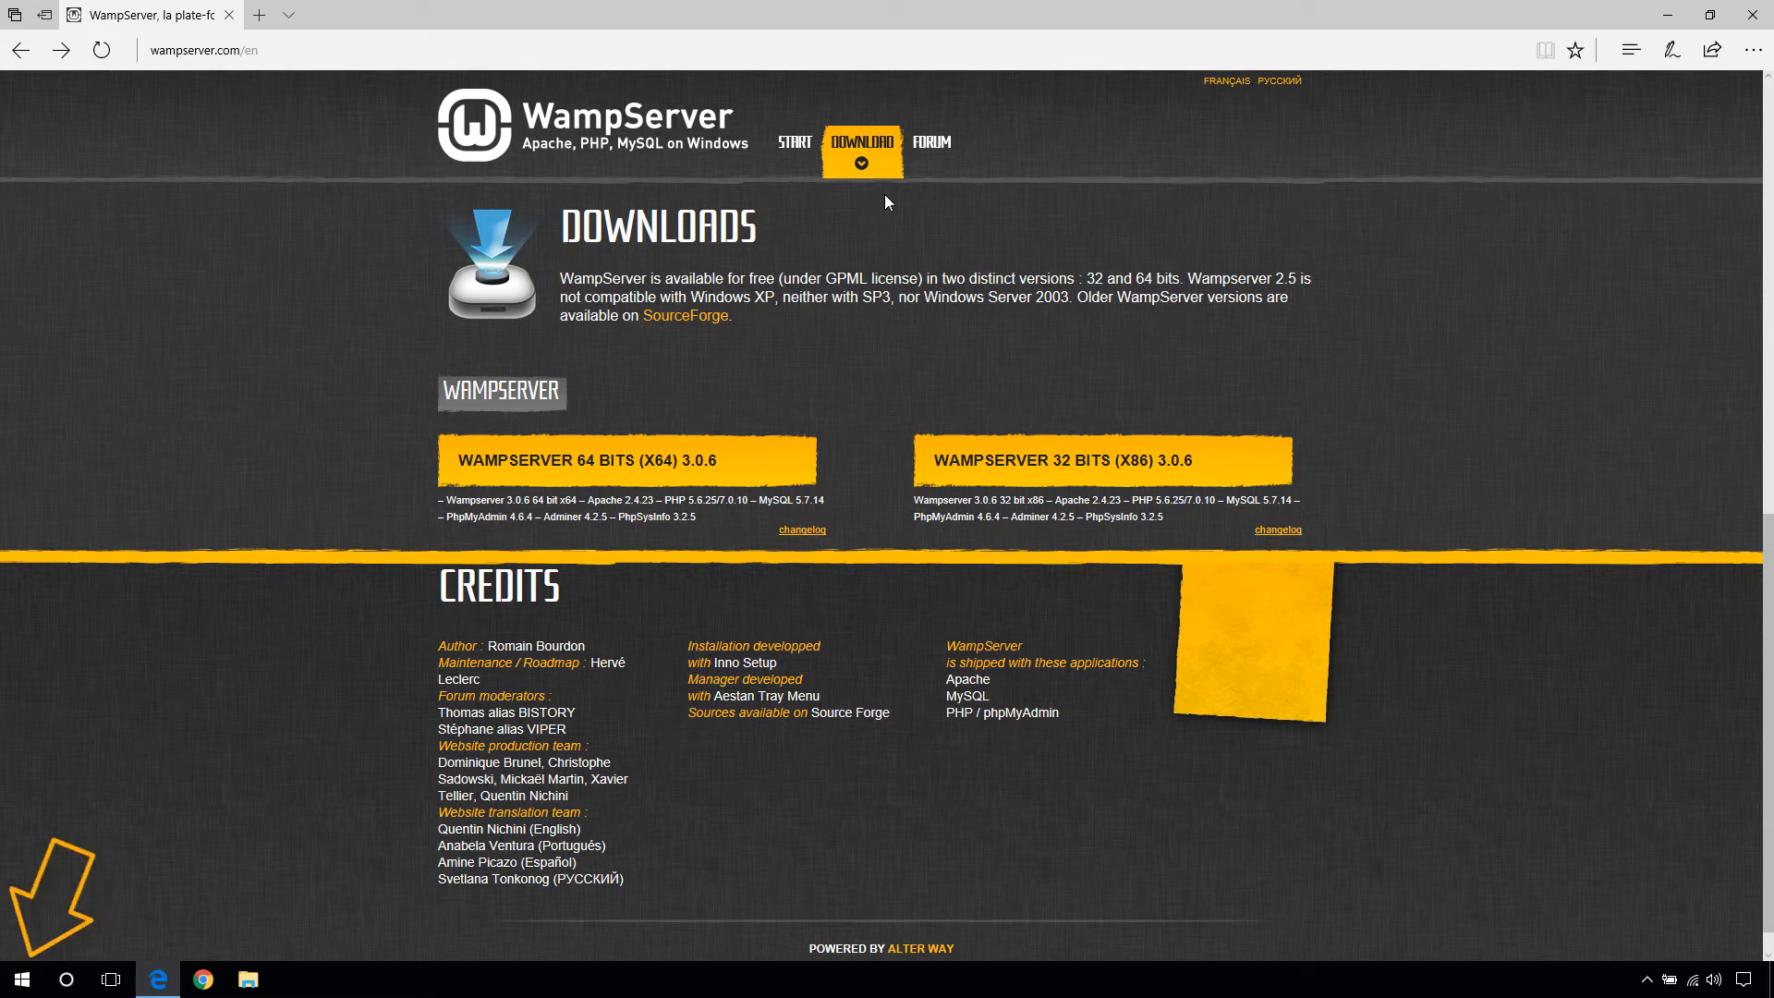
pyautogui.rightClick(20, 977)
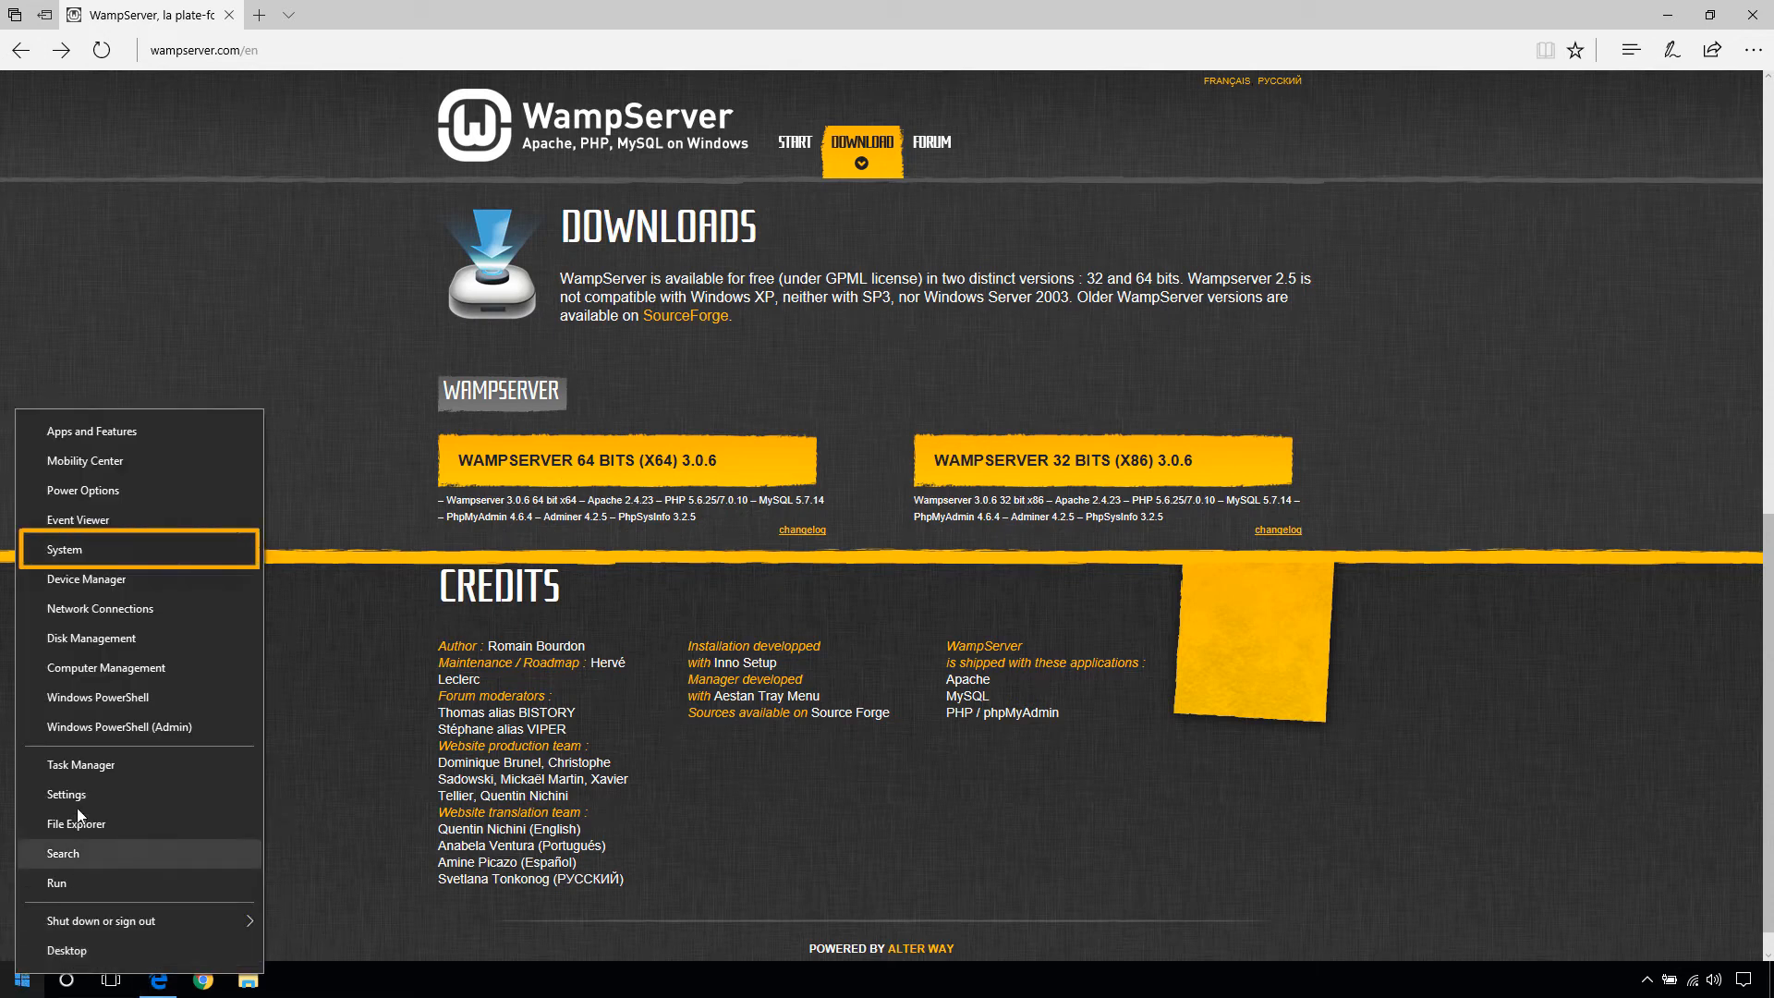
pyautogui.click(135, 551)
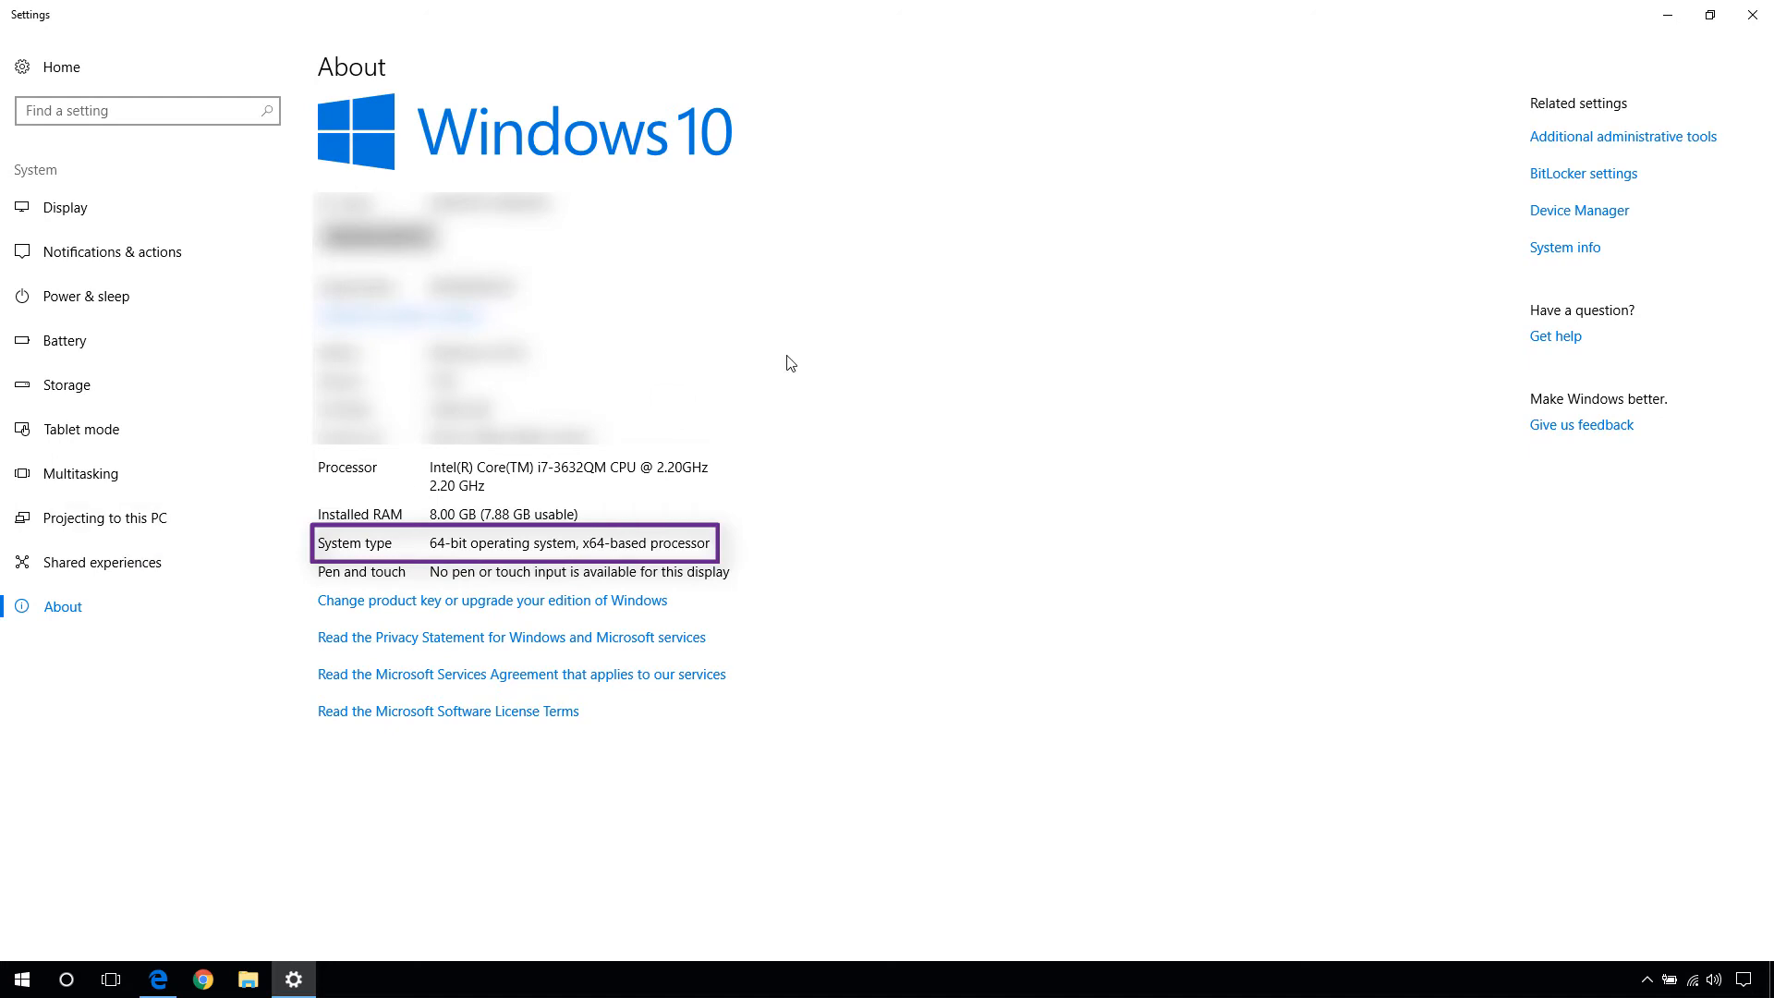
pyautogui.click(1752, 15)
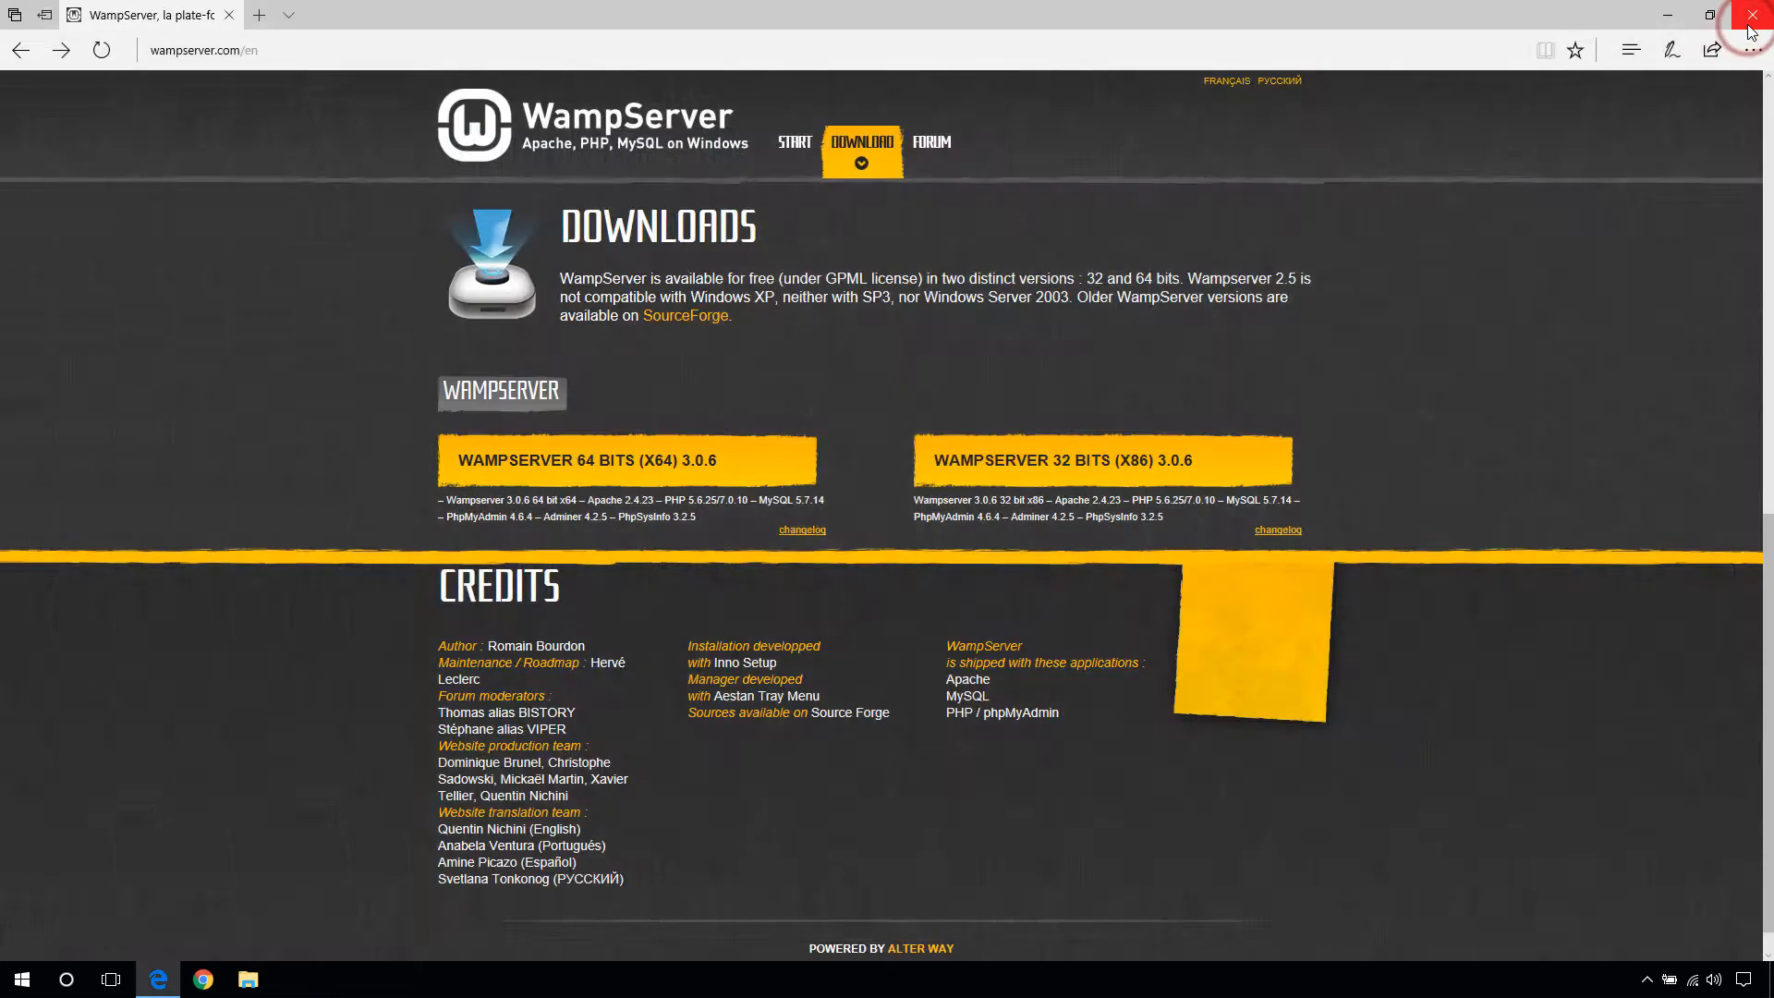
# - Download the WampServer 64-bit (x64) 3.0.6 installer directly, skipping the form
pyautogui.click(644, 462)
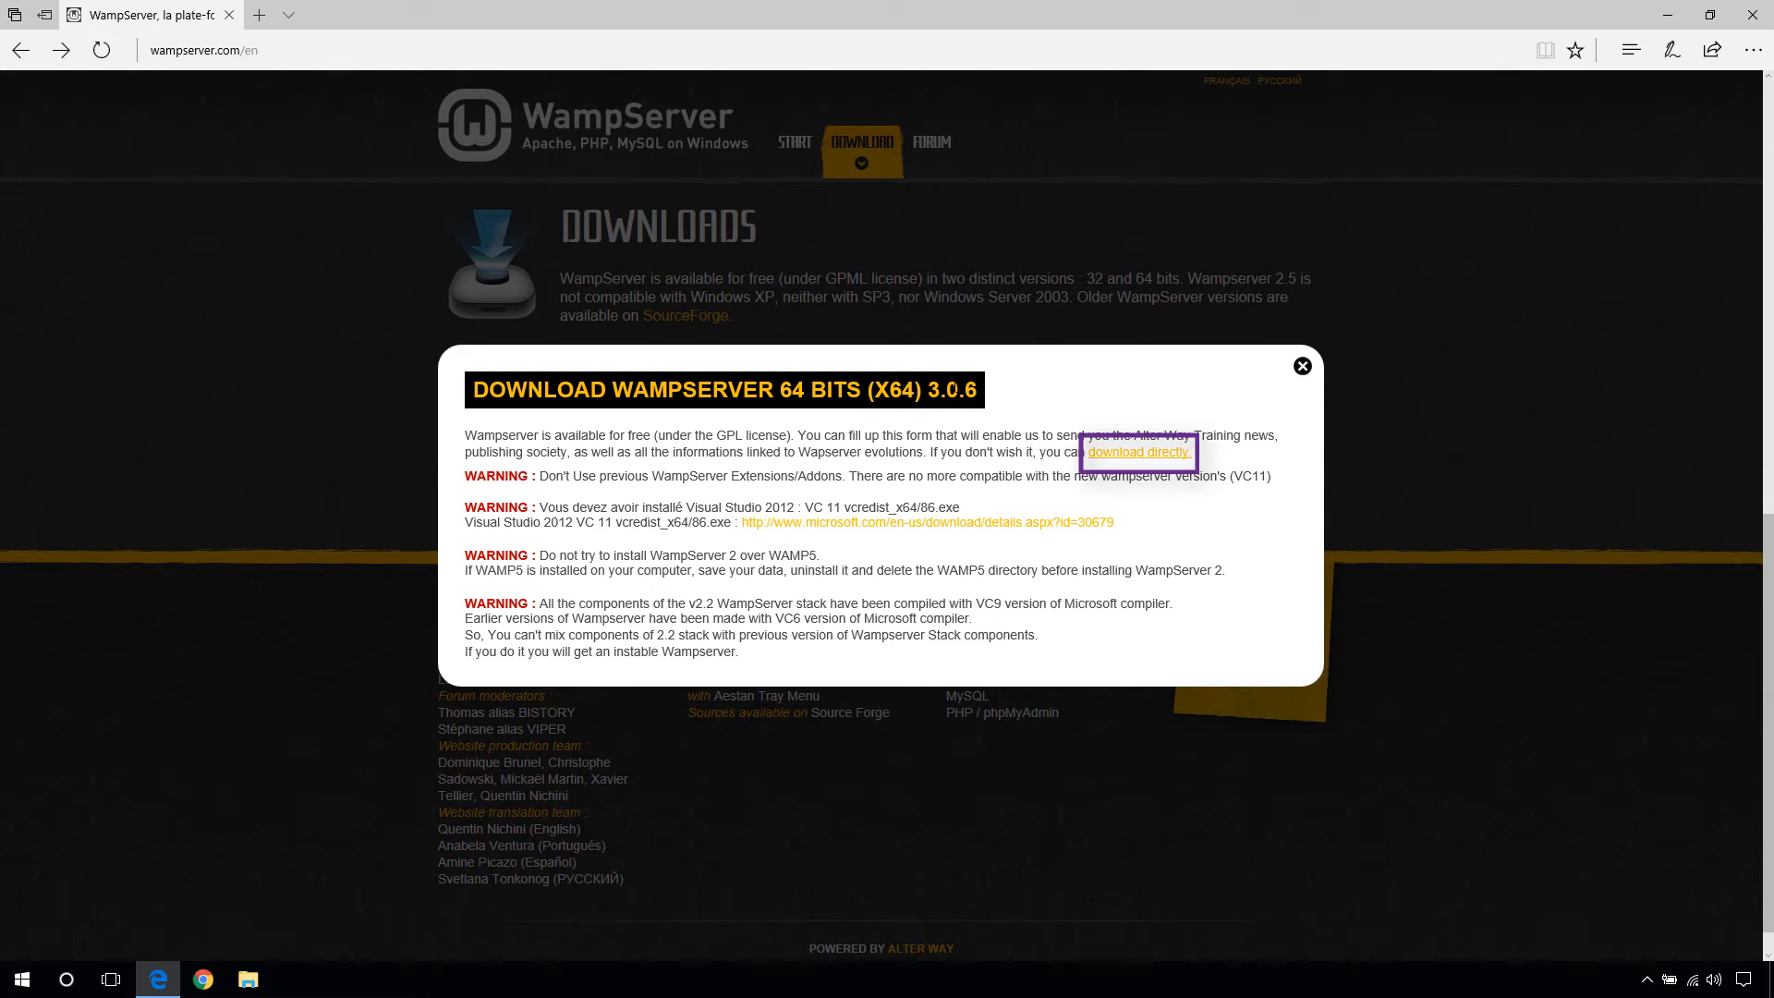
pyautogui.click(1138, 460)
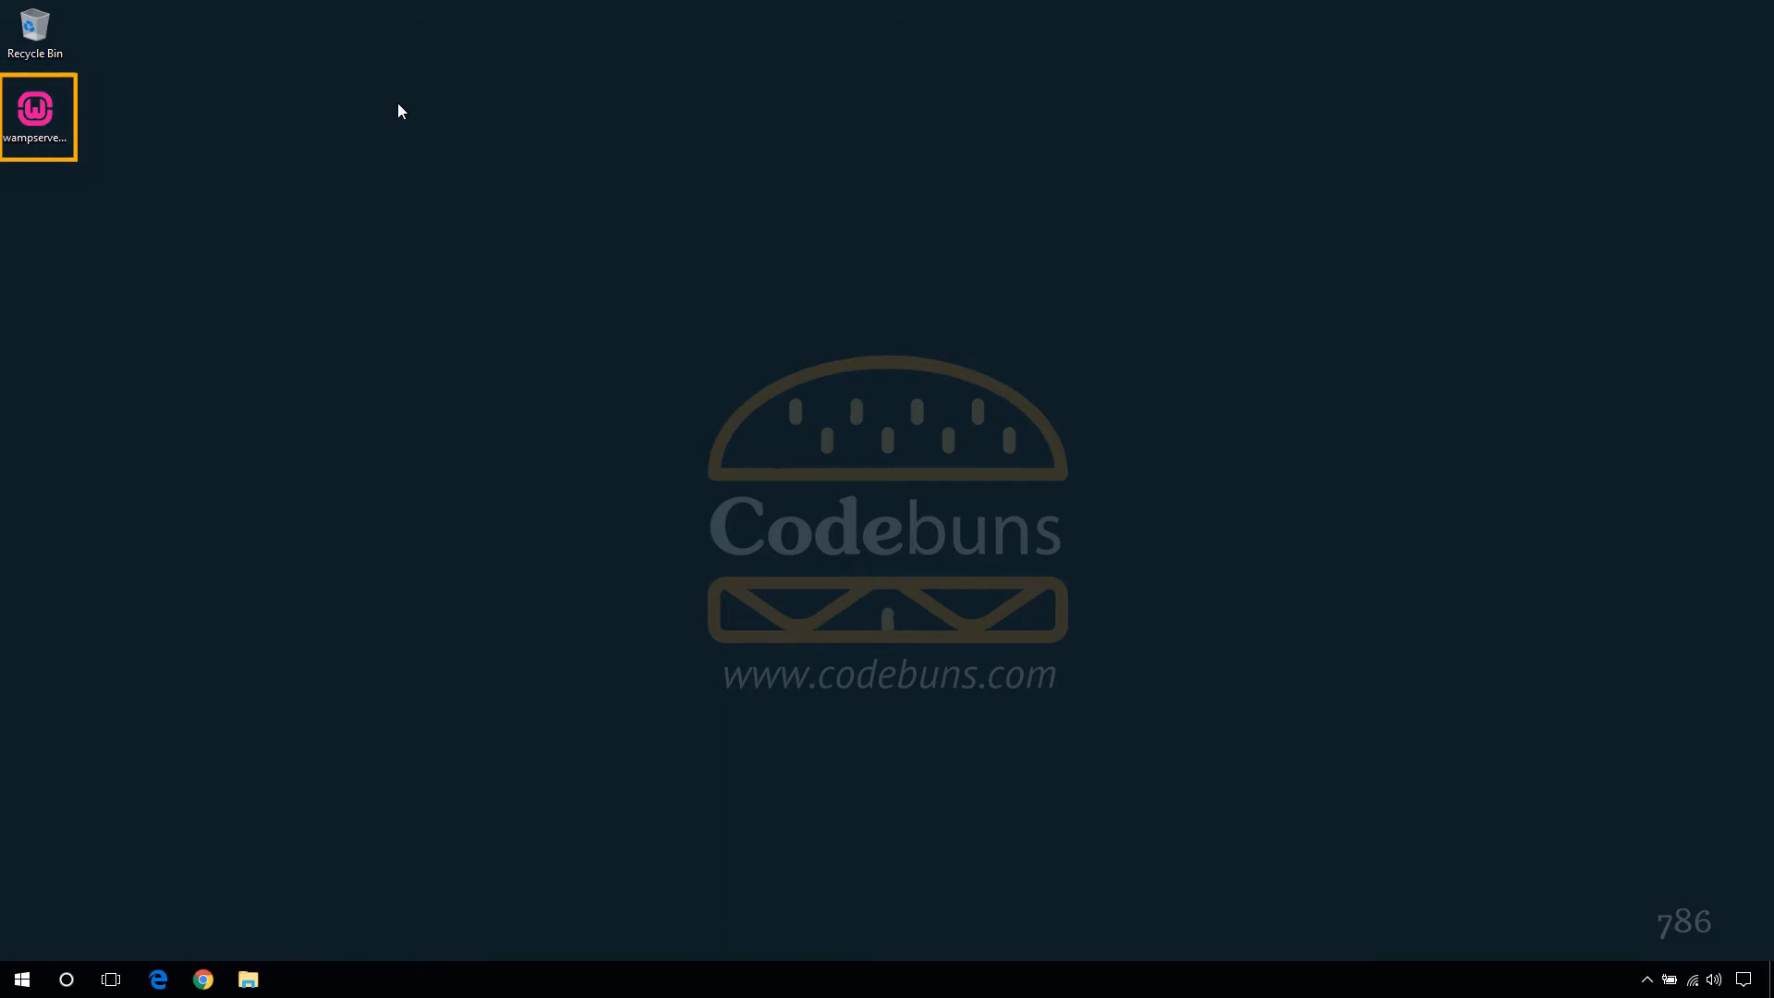
# - Run the installer in English, accept the license, keep c:\wamp64 and Start Menu folder Wampserver64
pyautogui.doubleClick(35, 113)
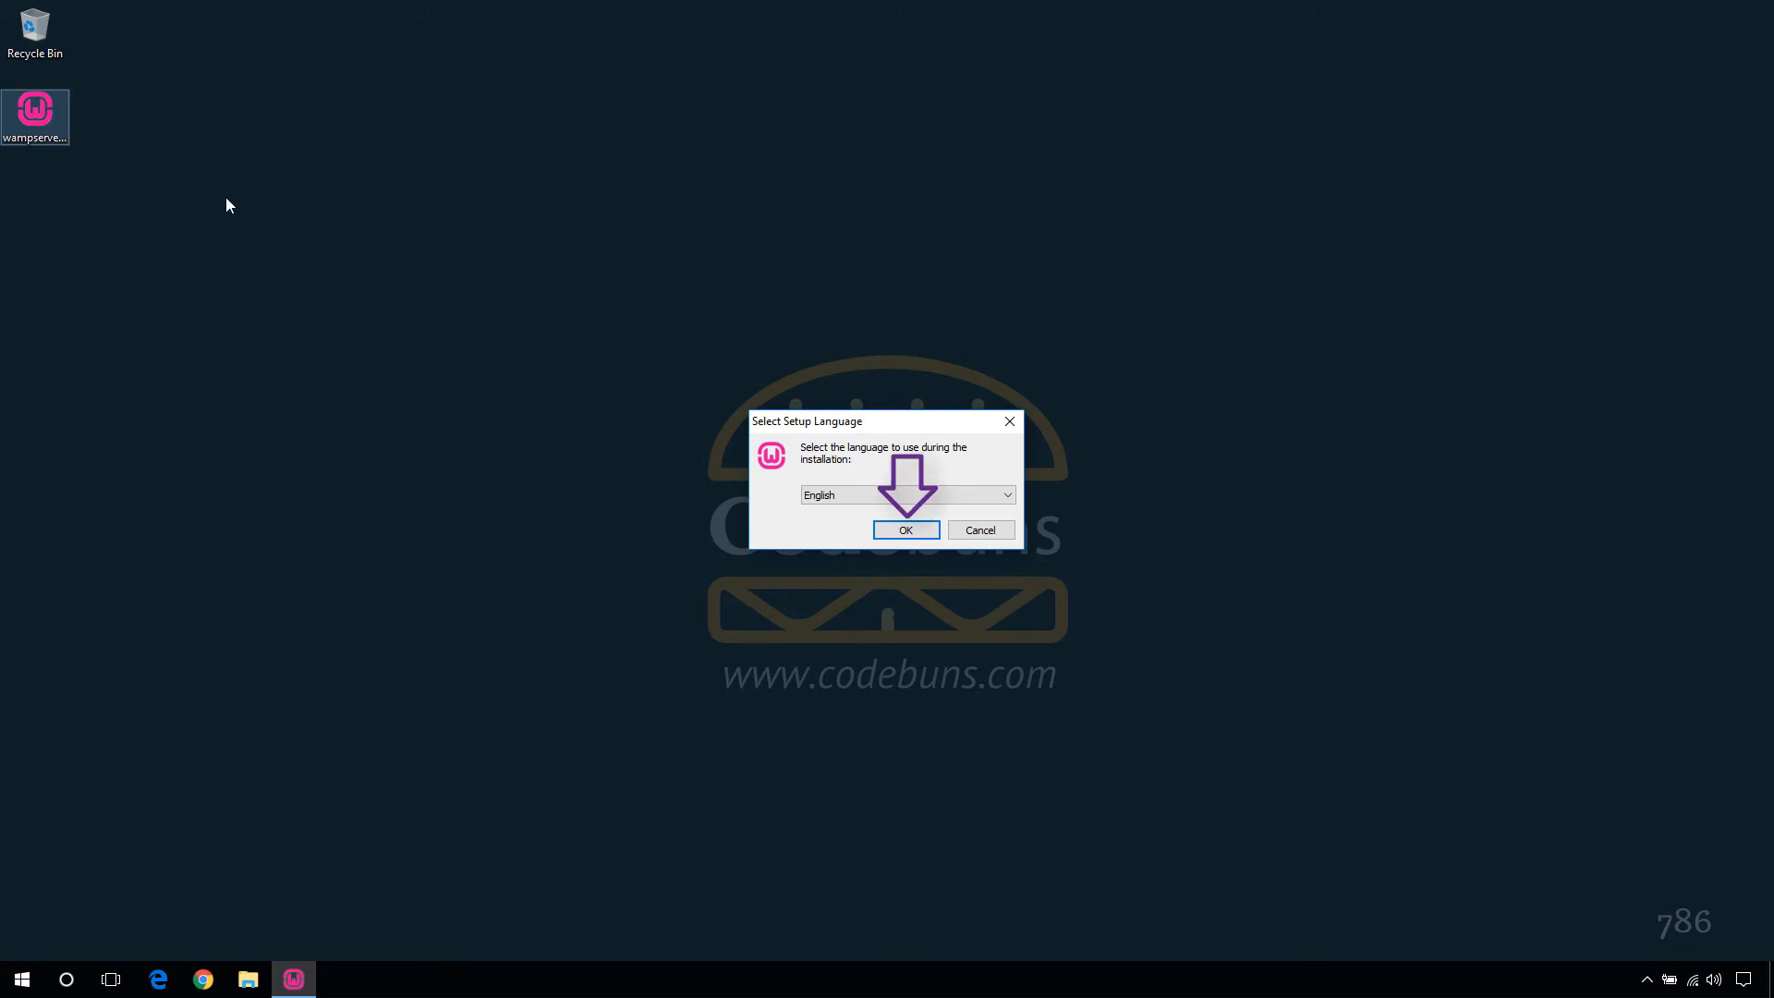
pyautogui.click(907, 531)
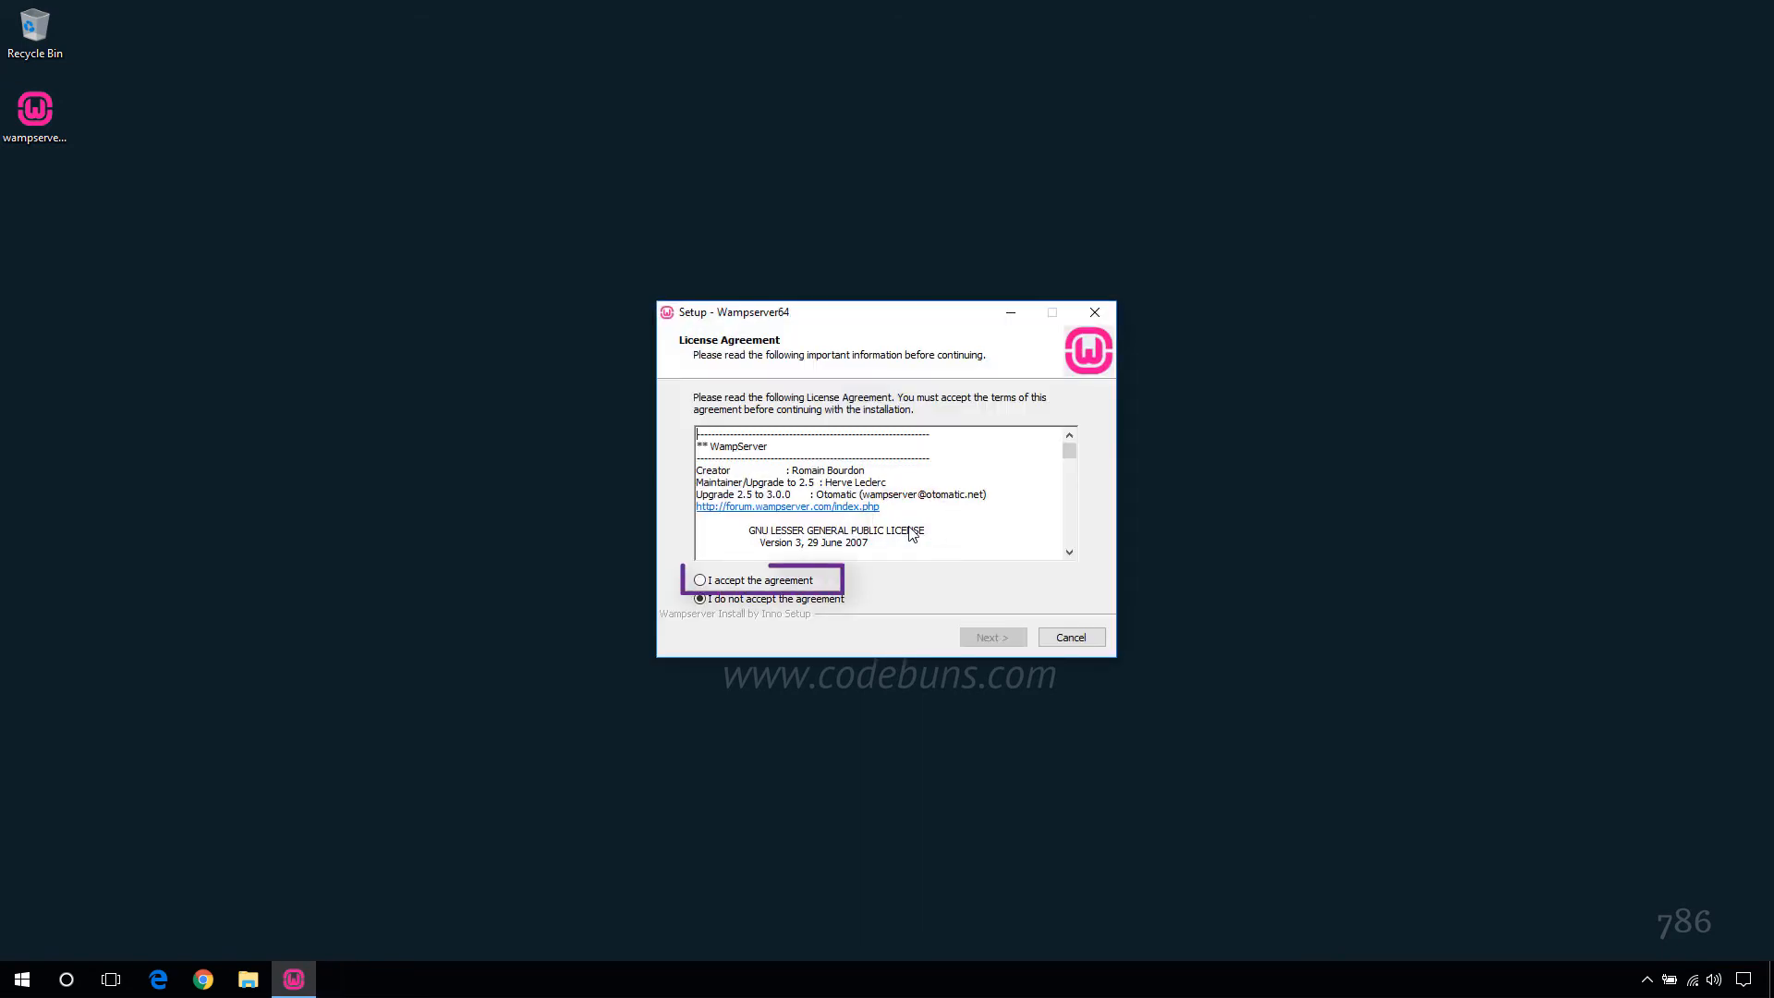
pyautogui.click(700, 581)
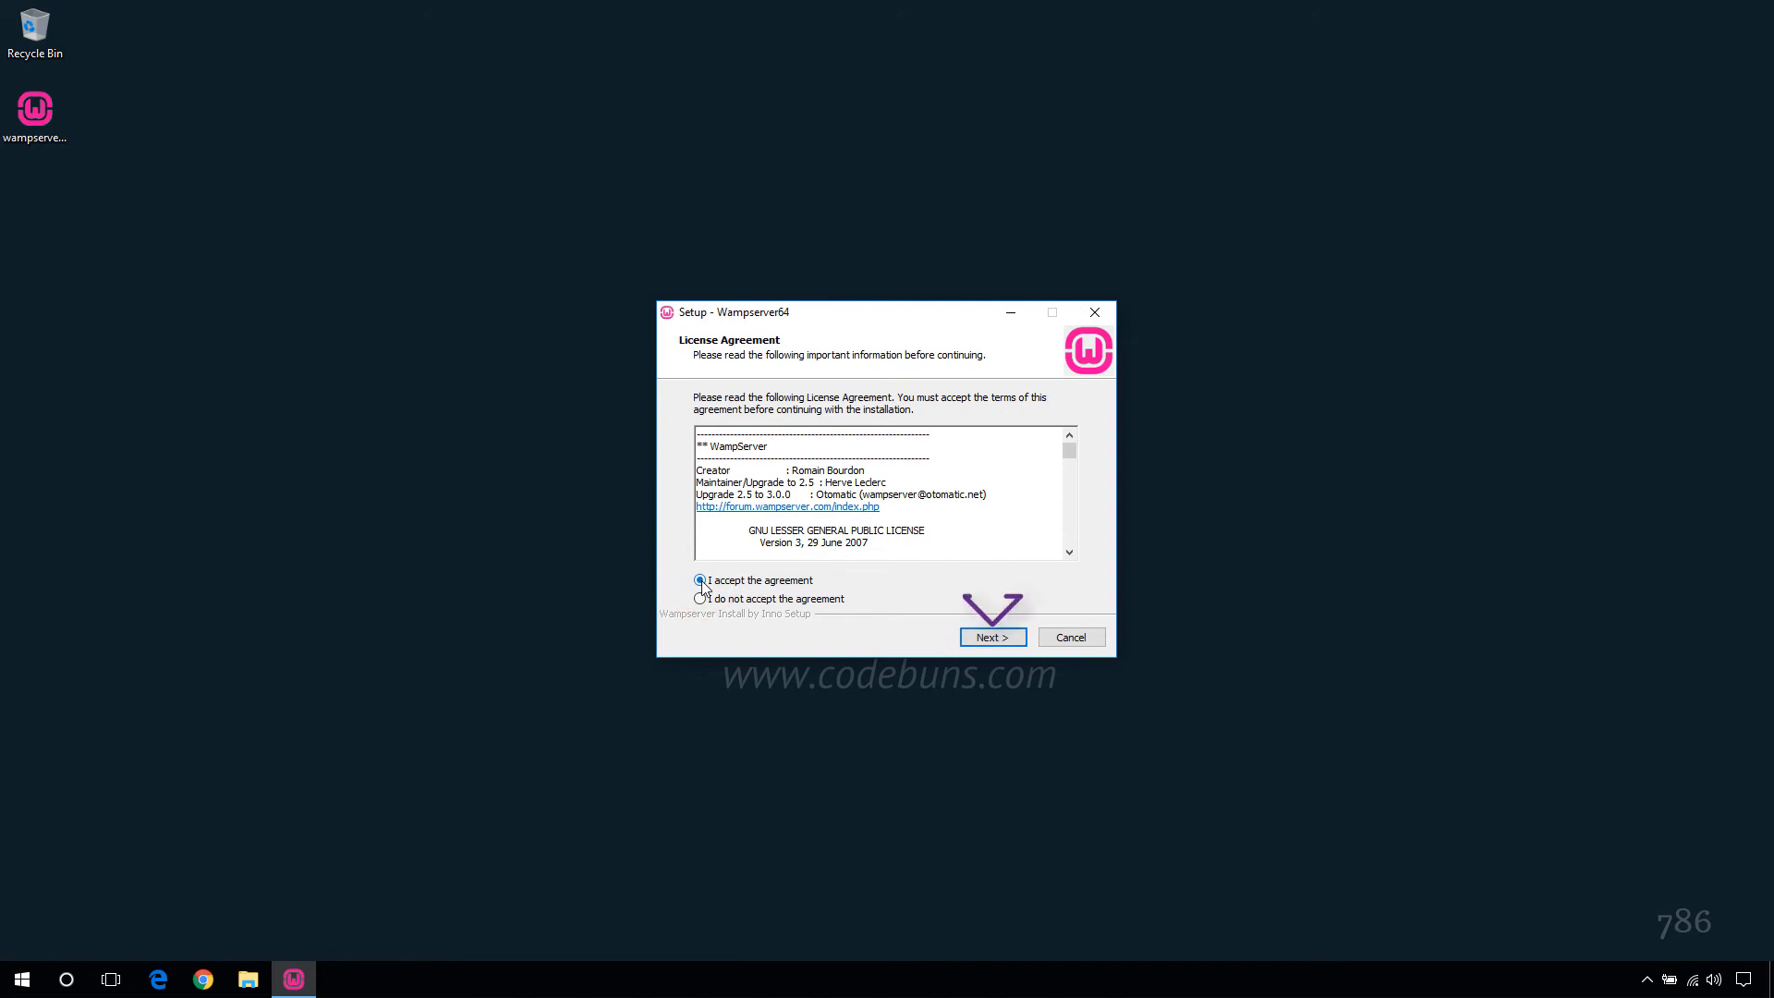
pyautogui.click(990, 638)
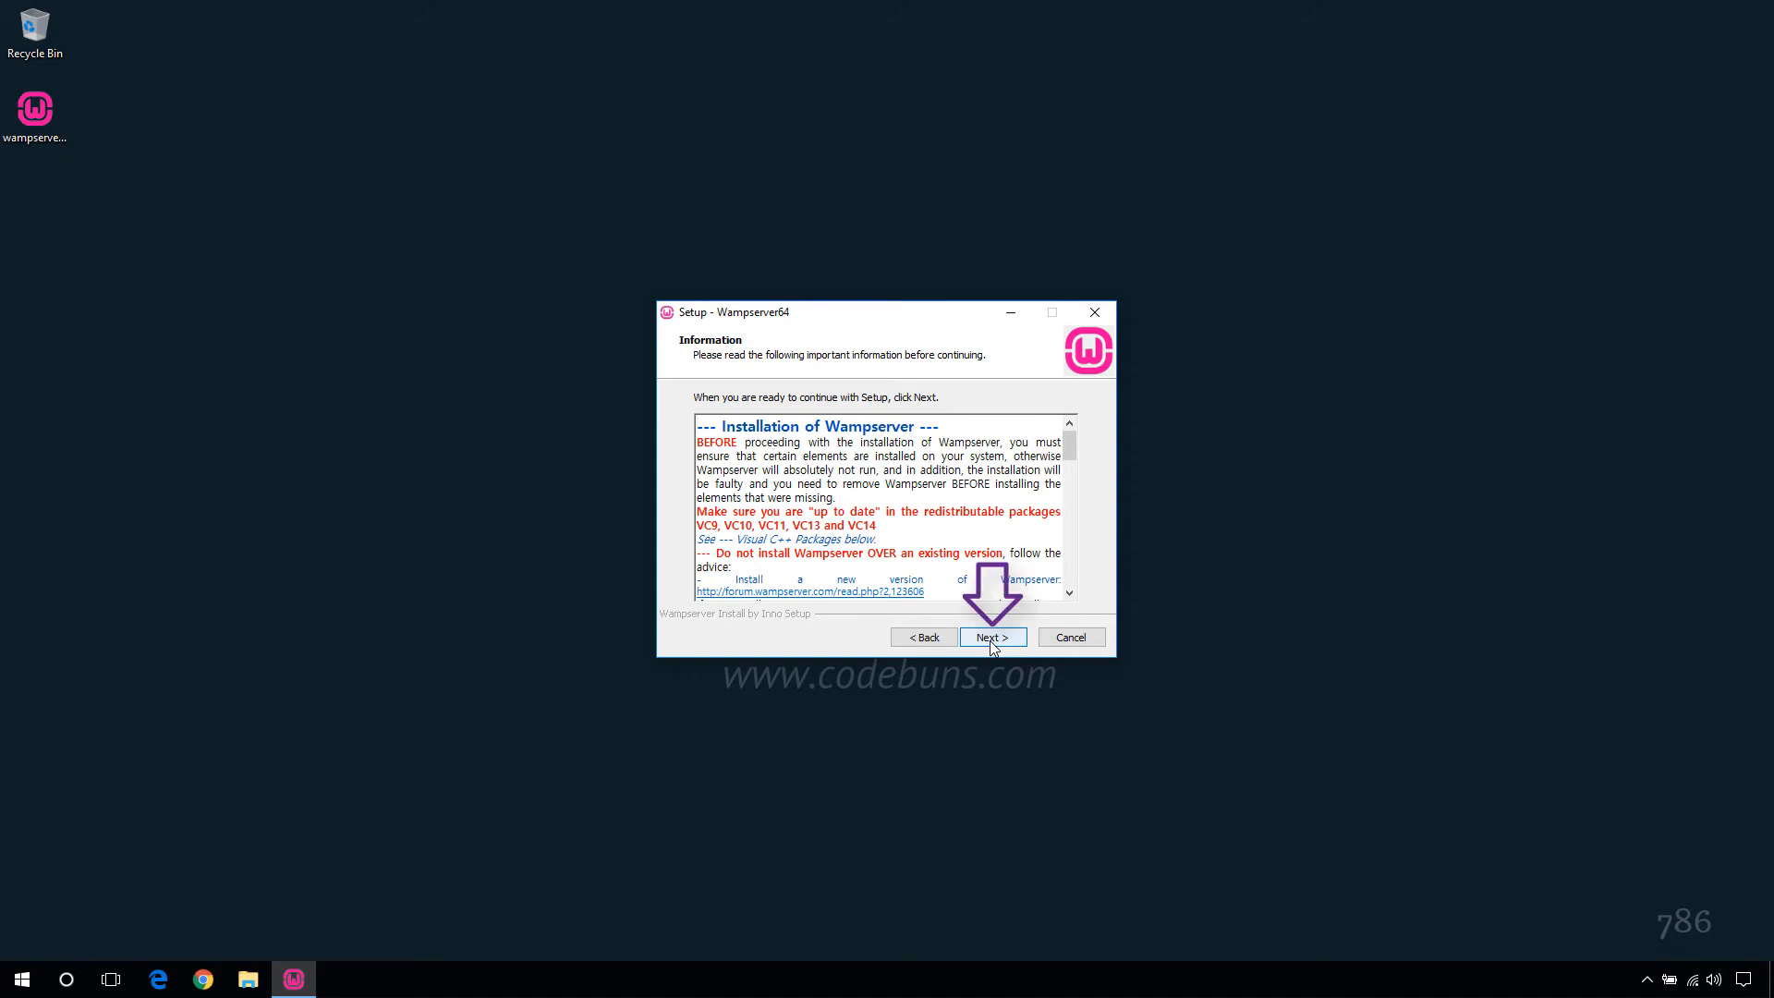
pyautogui.click(989, 638)
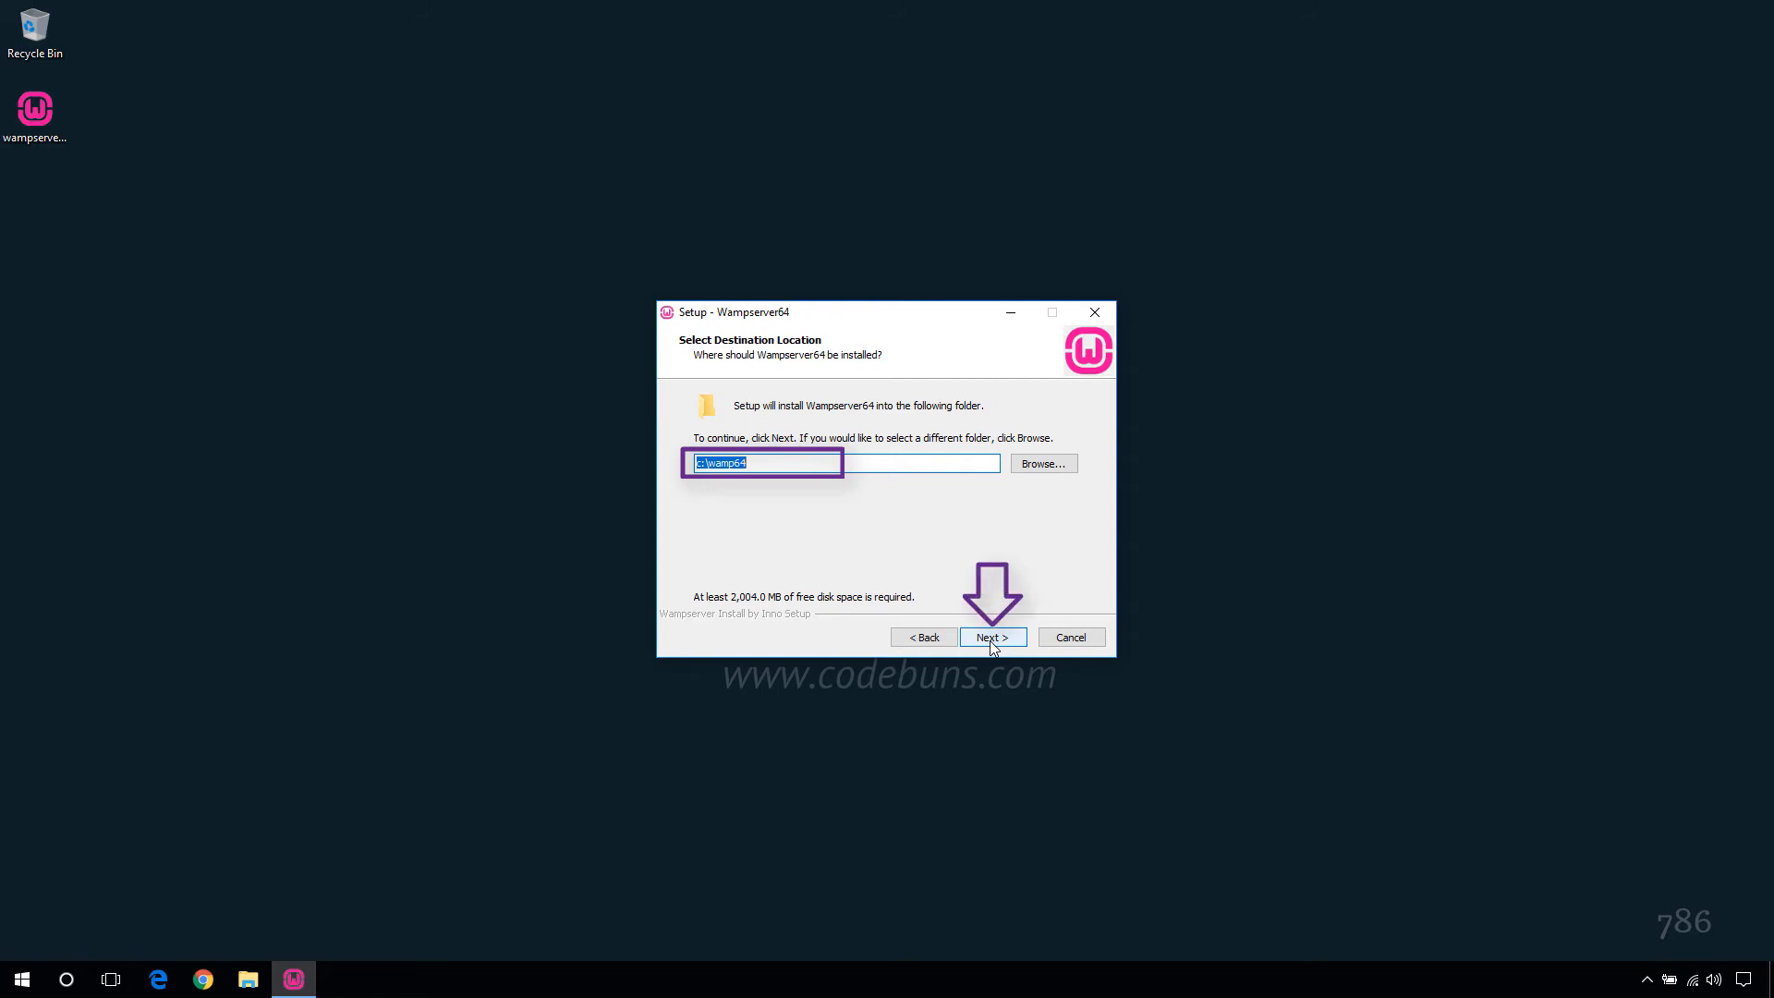
pyautogui.click(989, 640)
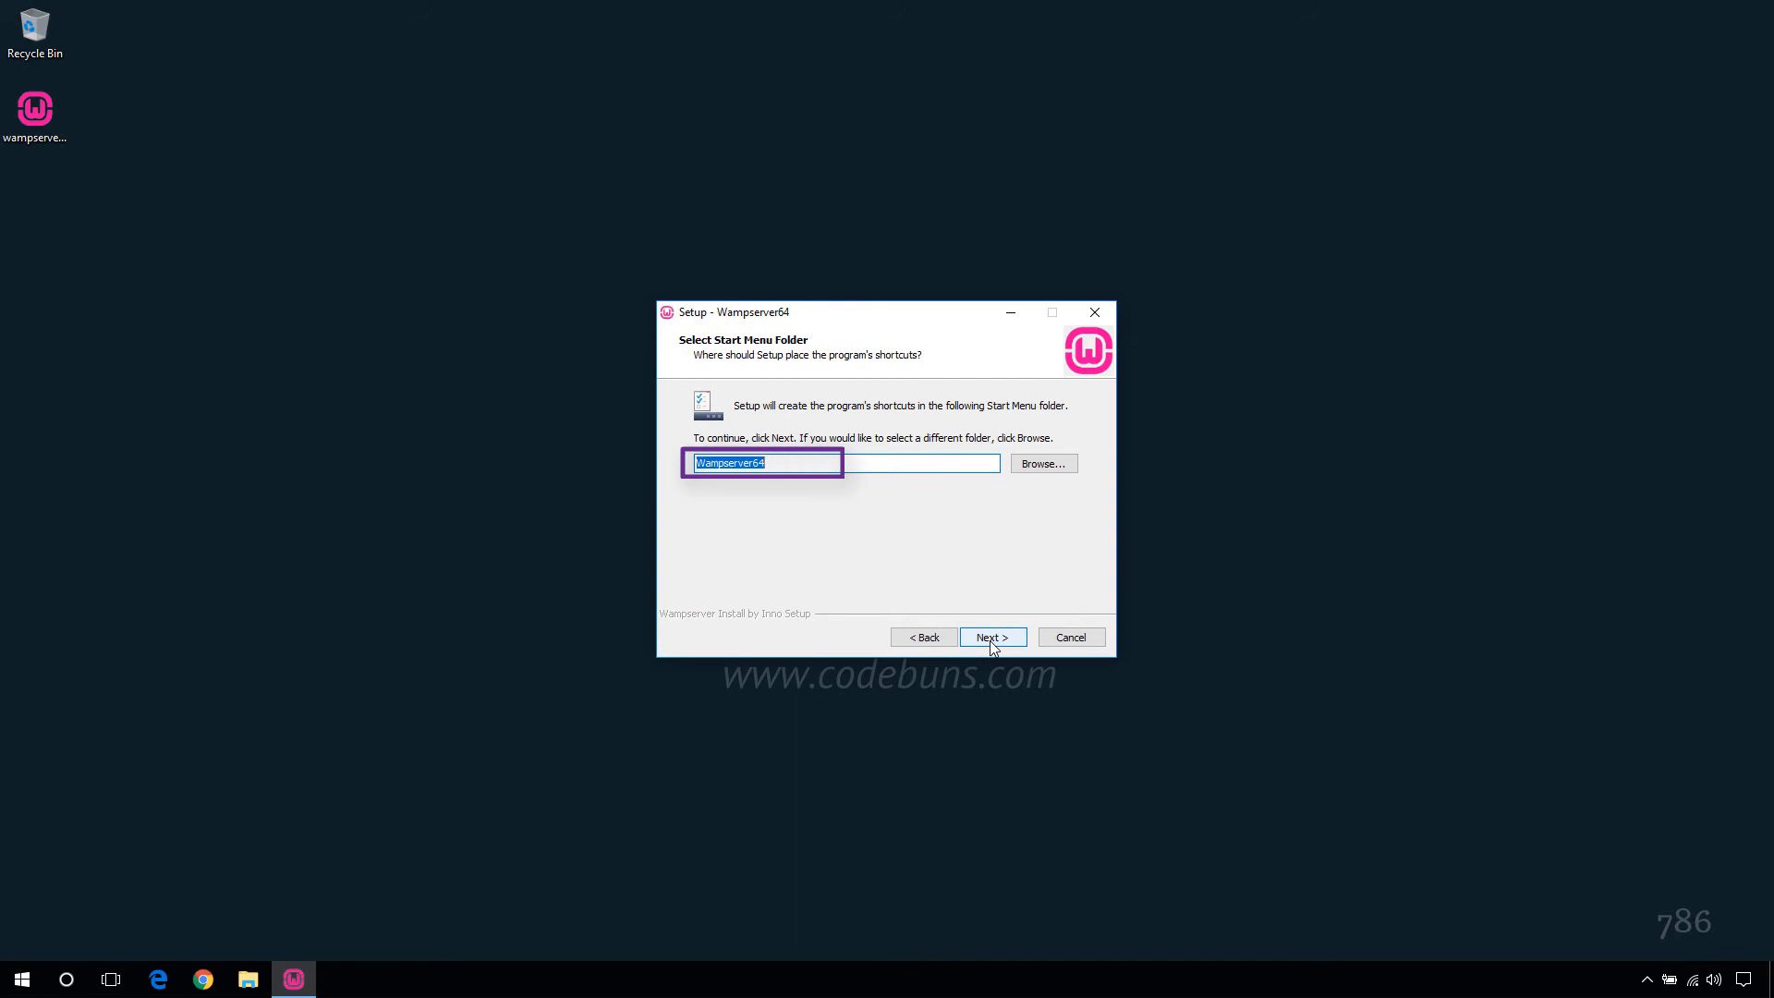
pyautogui.click(989, 637)
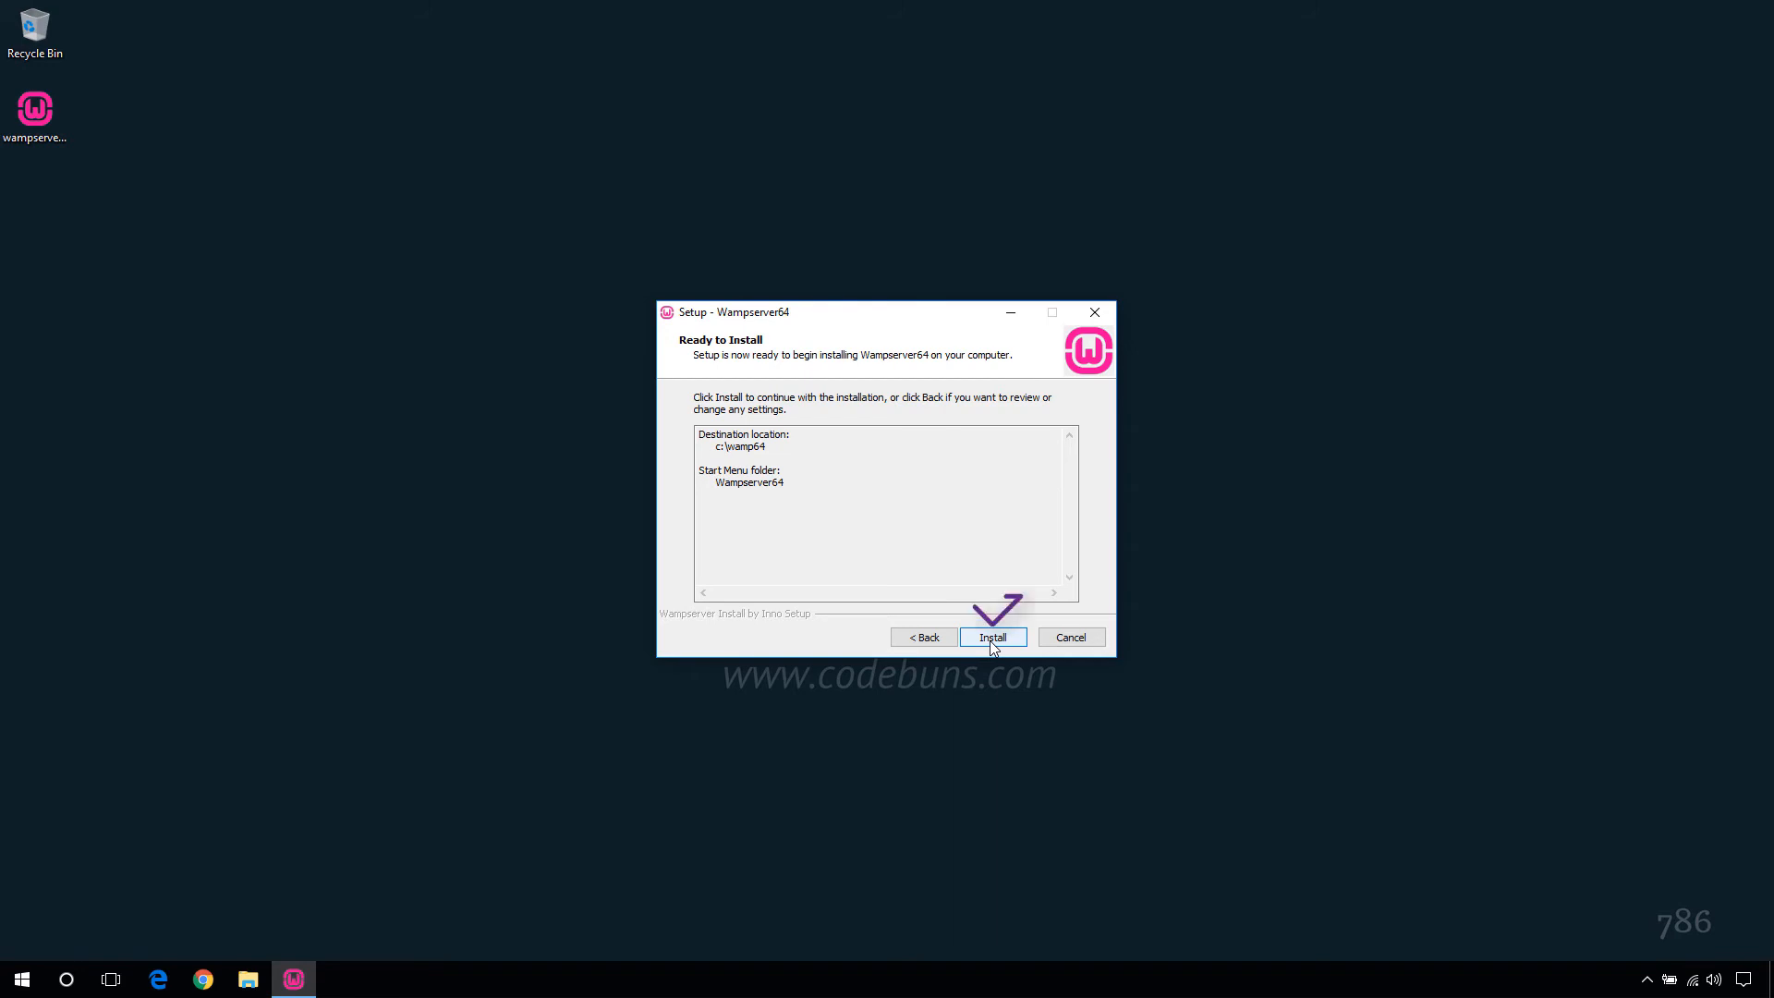
# - Install WampServer, keeping Internet Explorer and Notepad as defaults and allowing Apache through the firewall
pyautogui.click(989, 638)
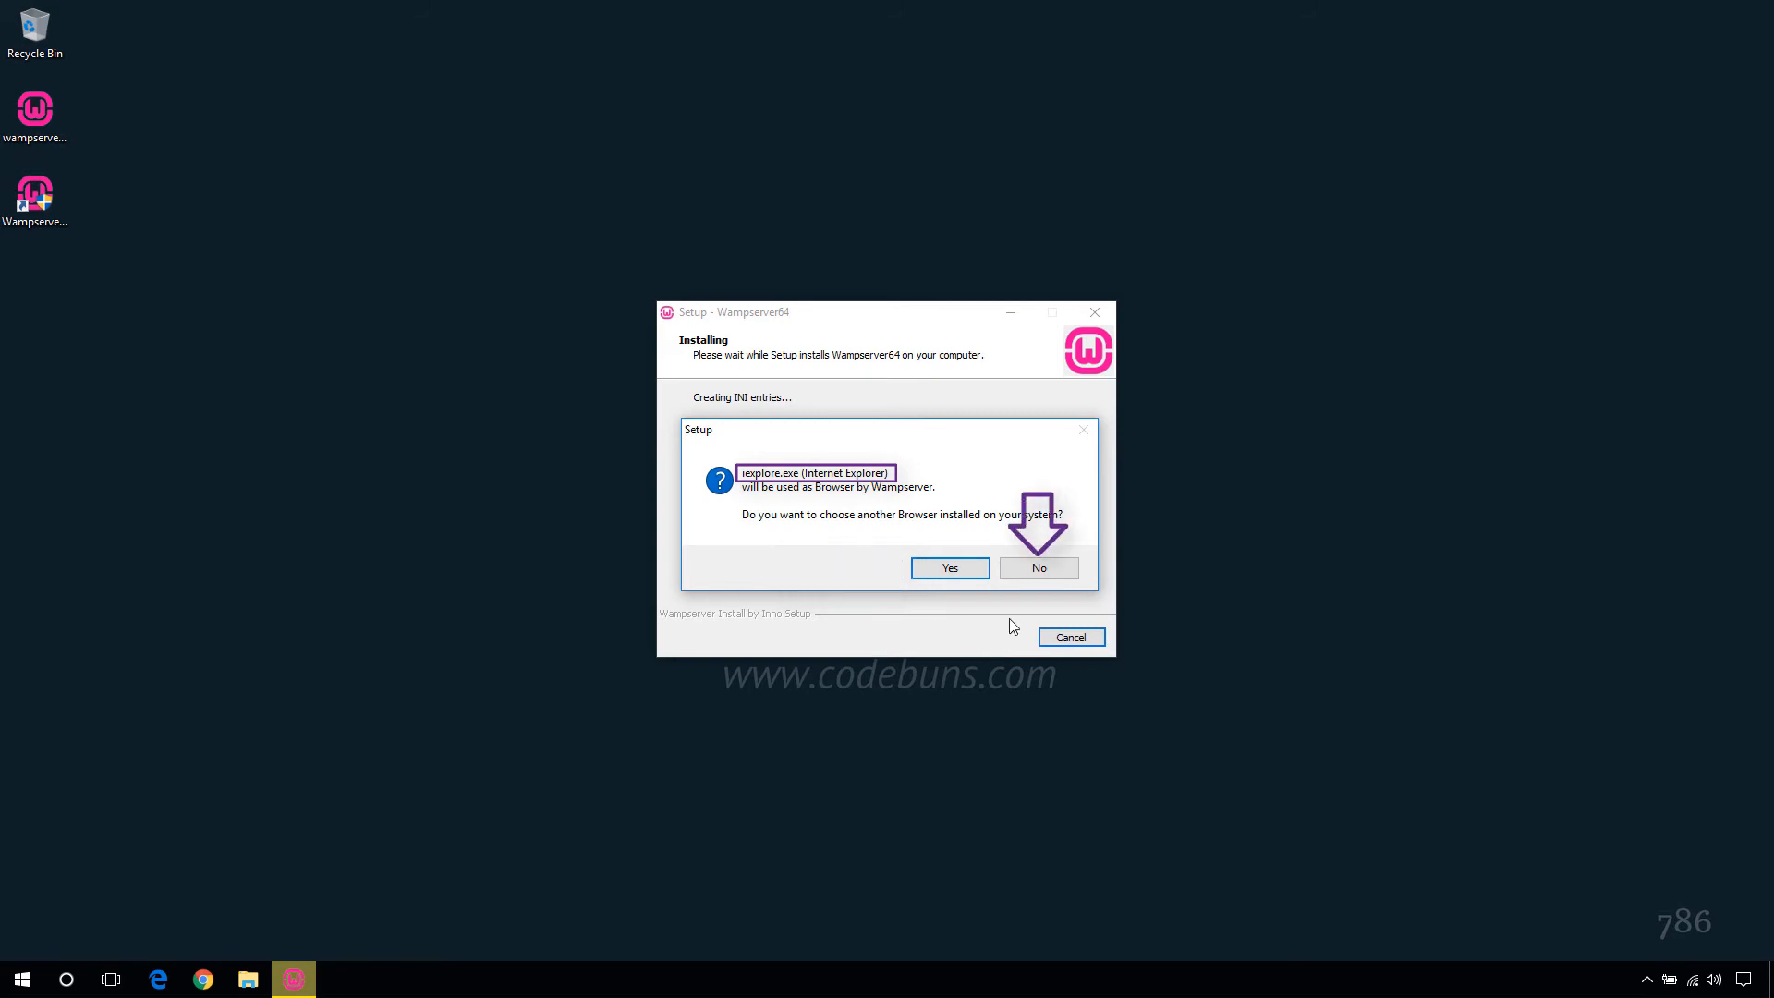
pyautogui.click(1037, 569)
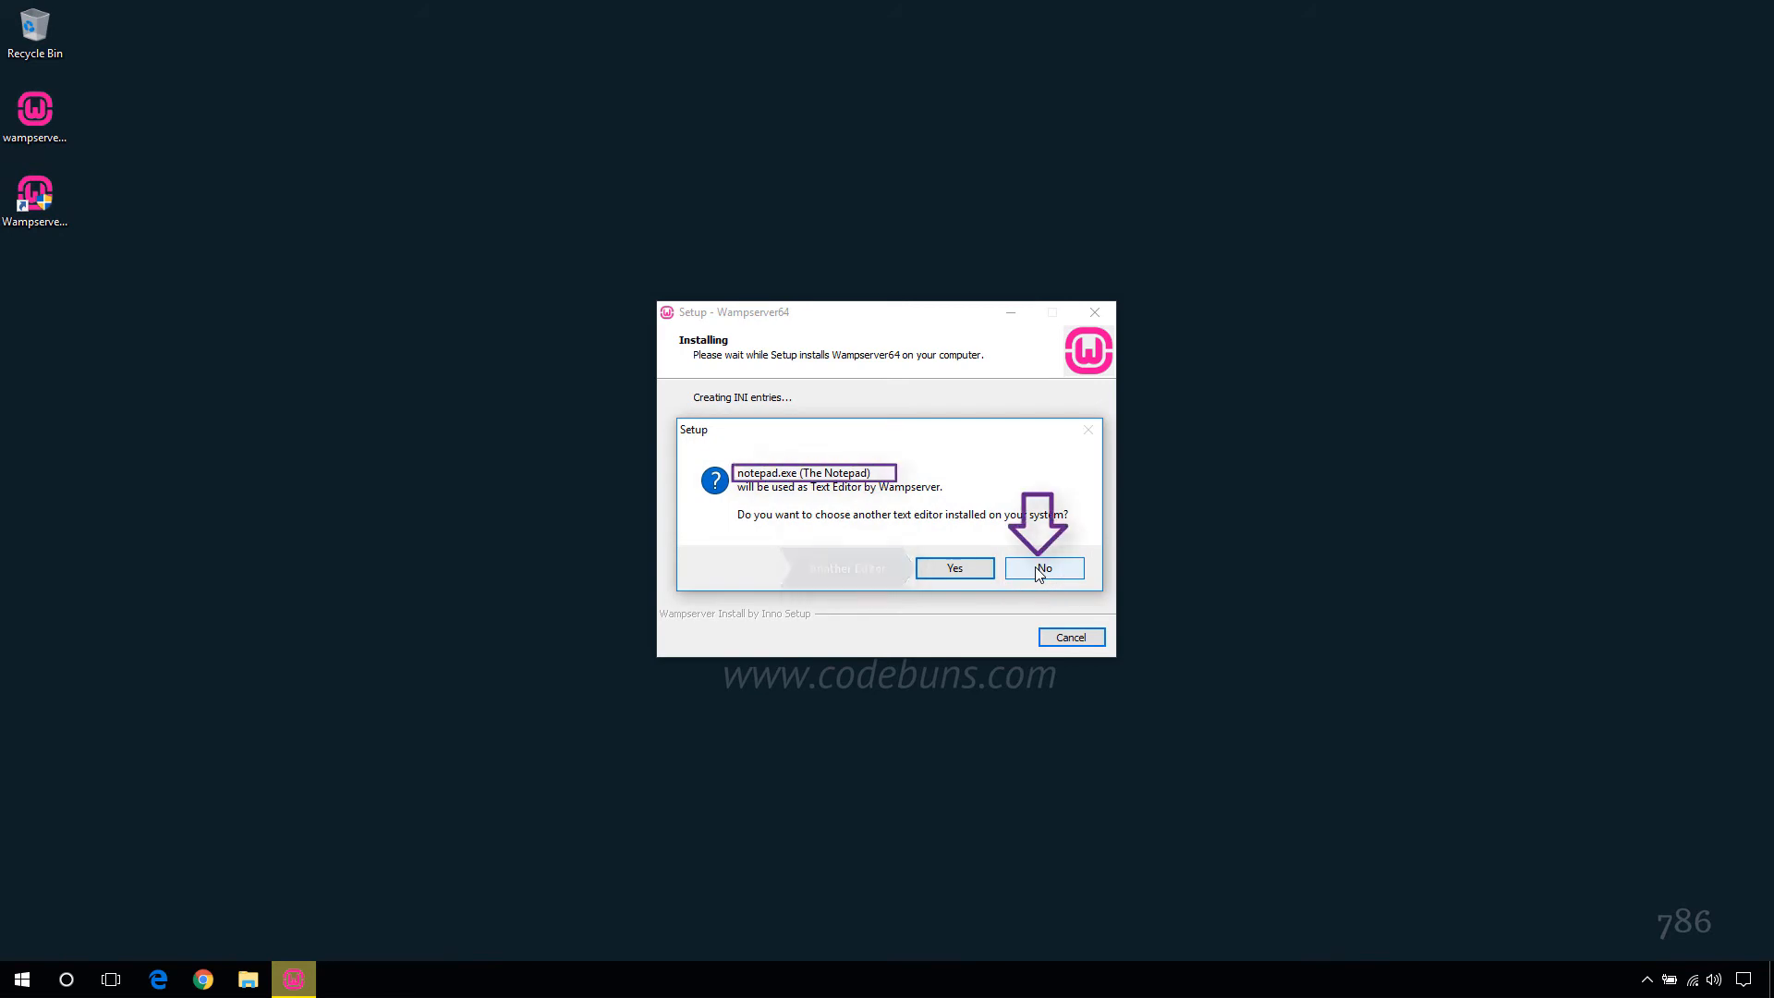
pyautogui.click(1038, 572)
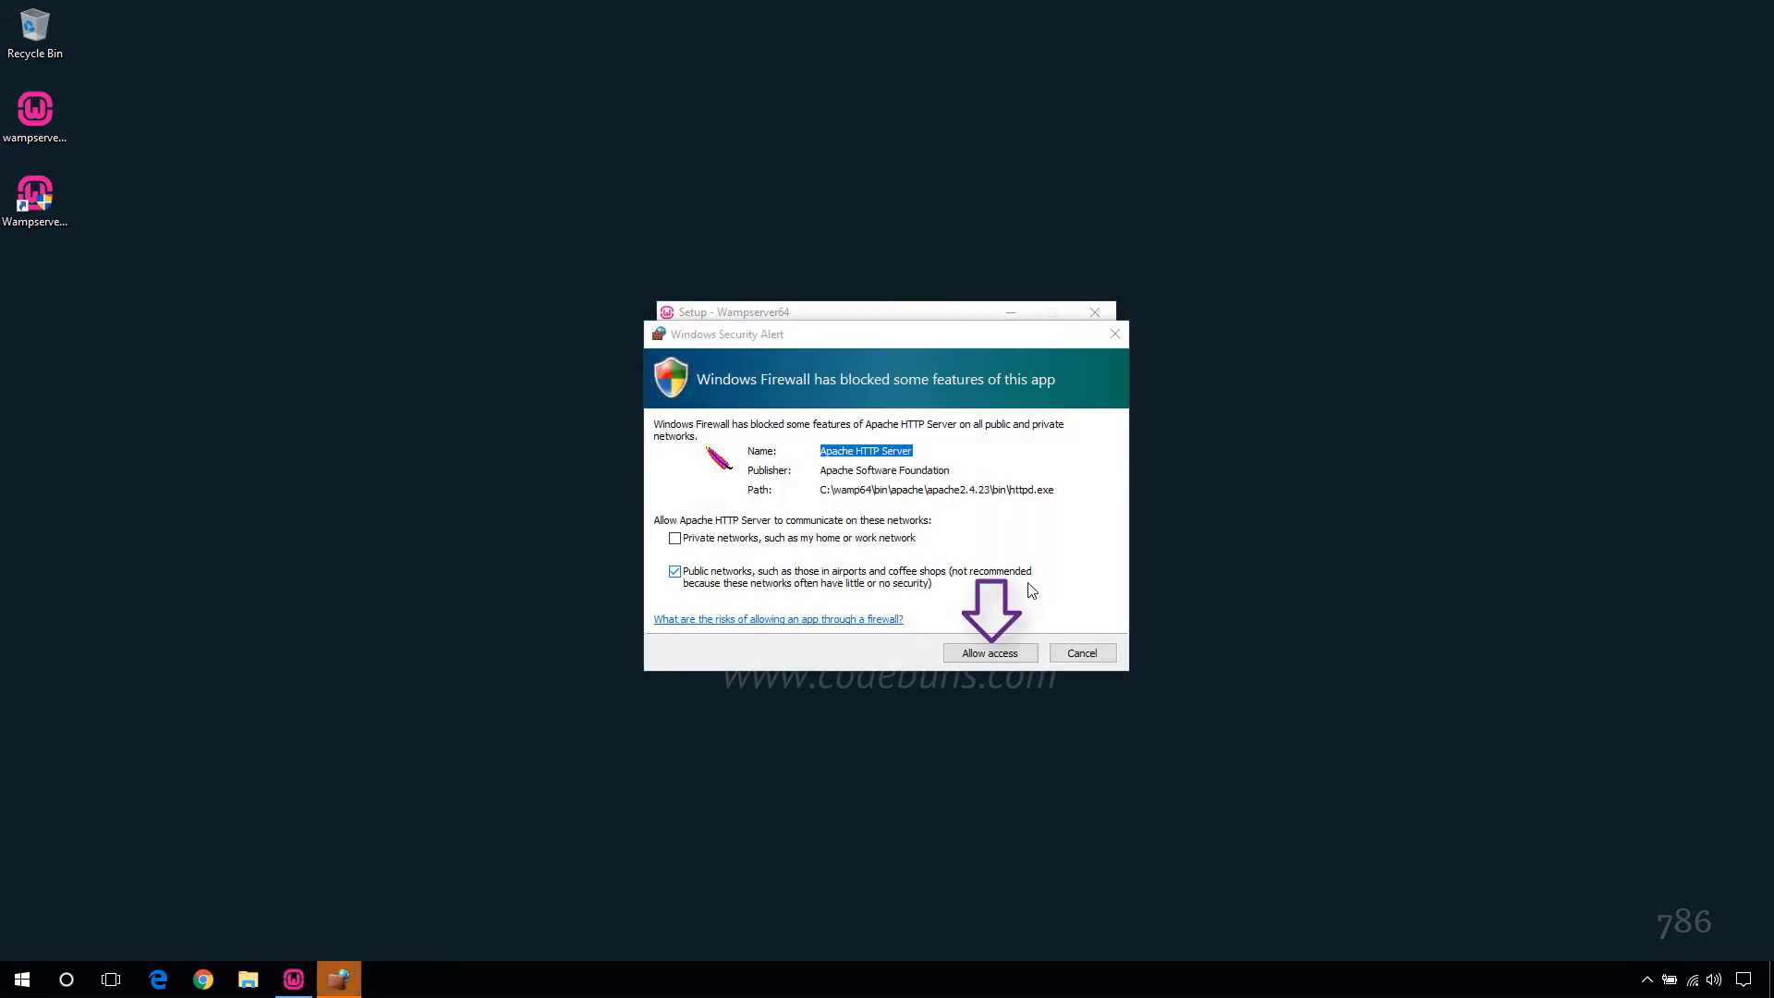
pyautogui.click(998, 656)
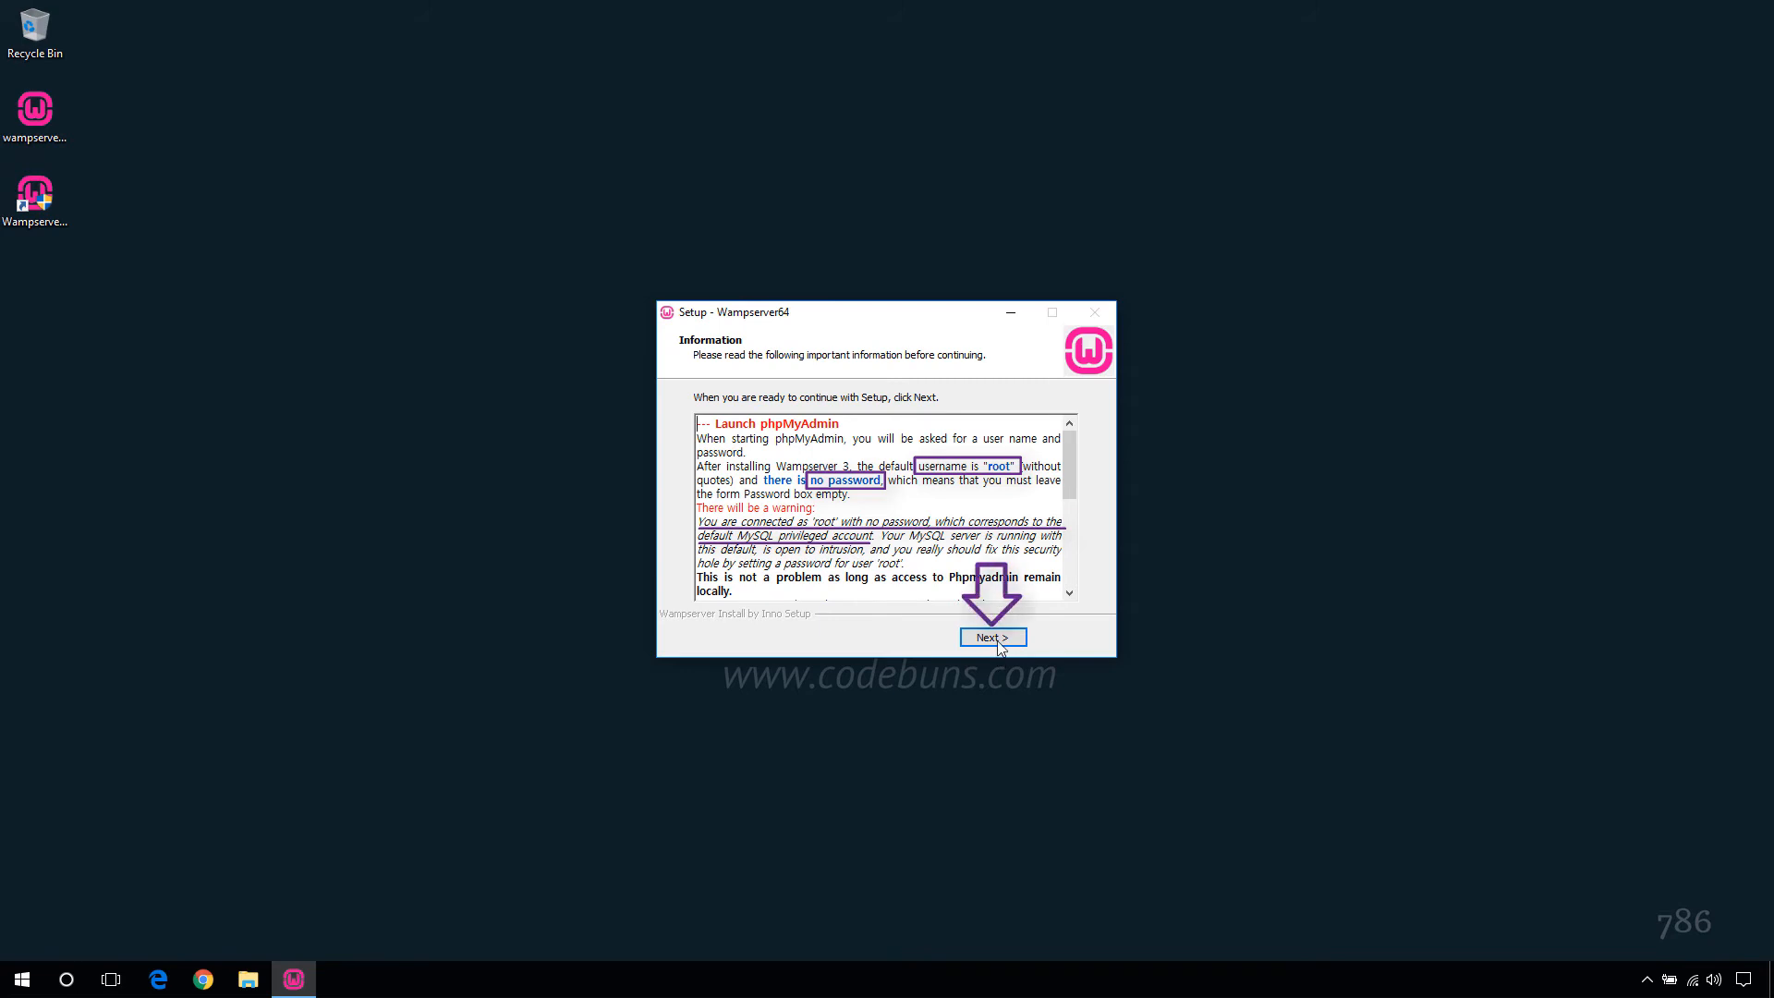
pyautogui.click(996, 638)
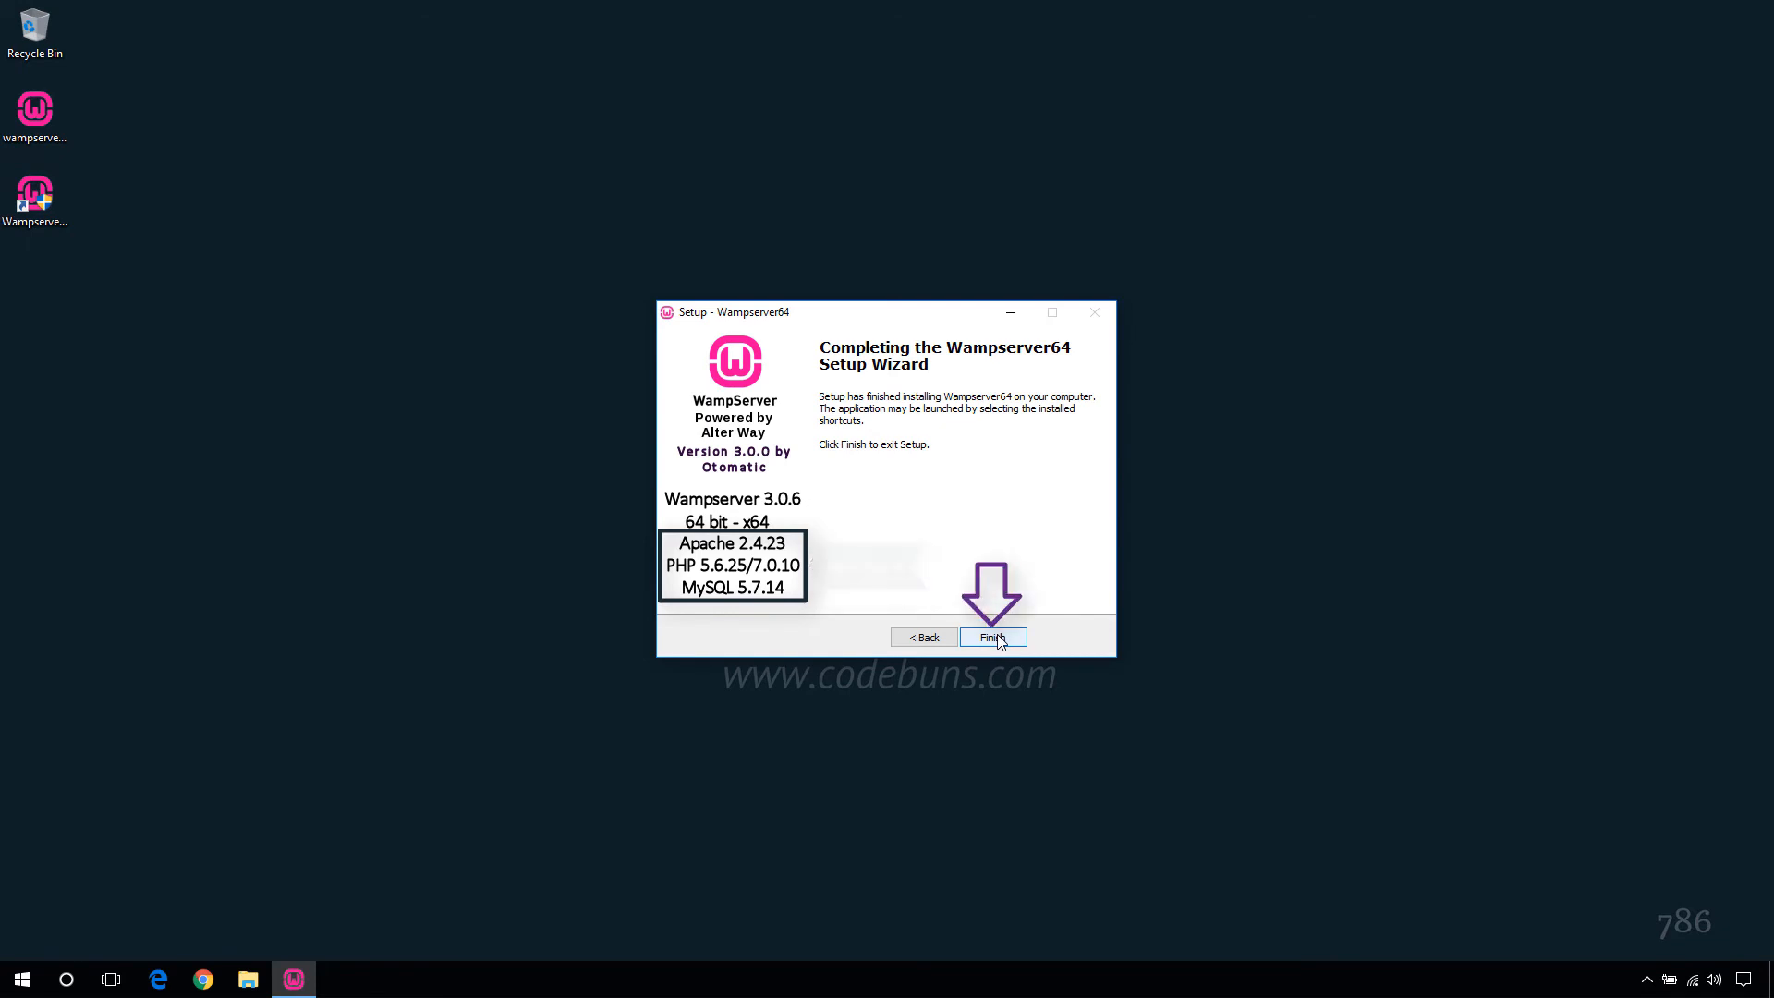
pyautogui.click(996, 638)
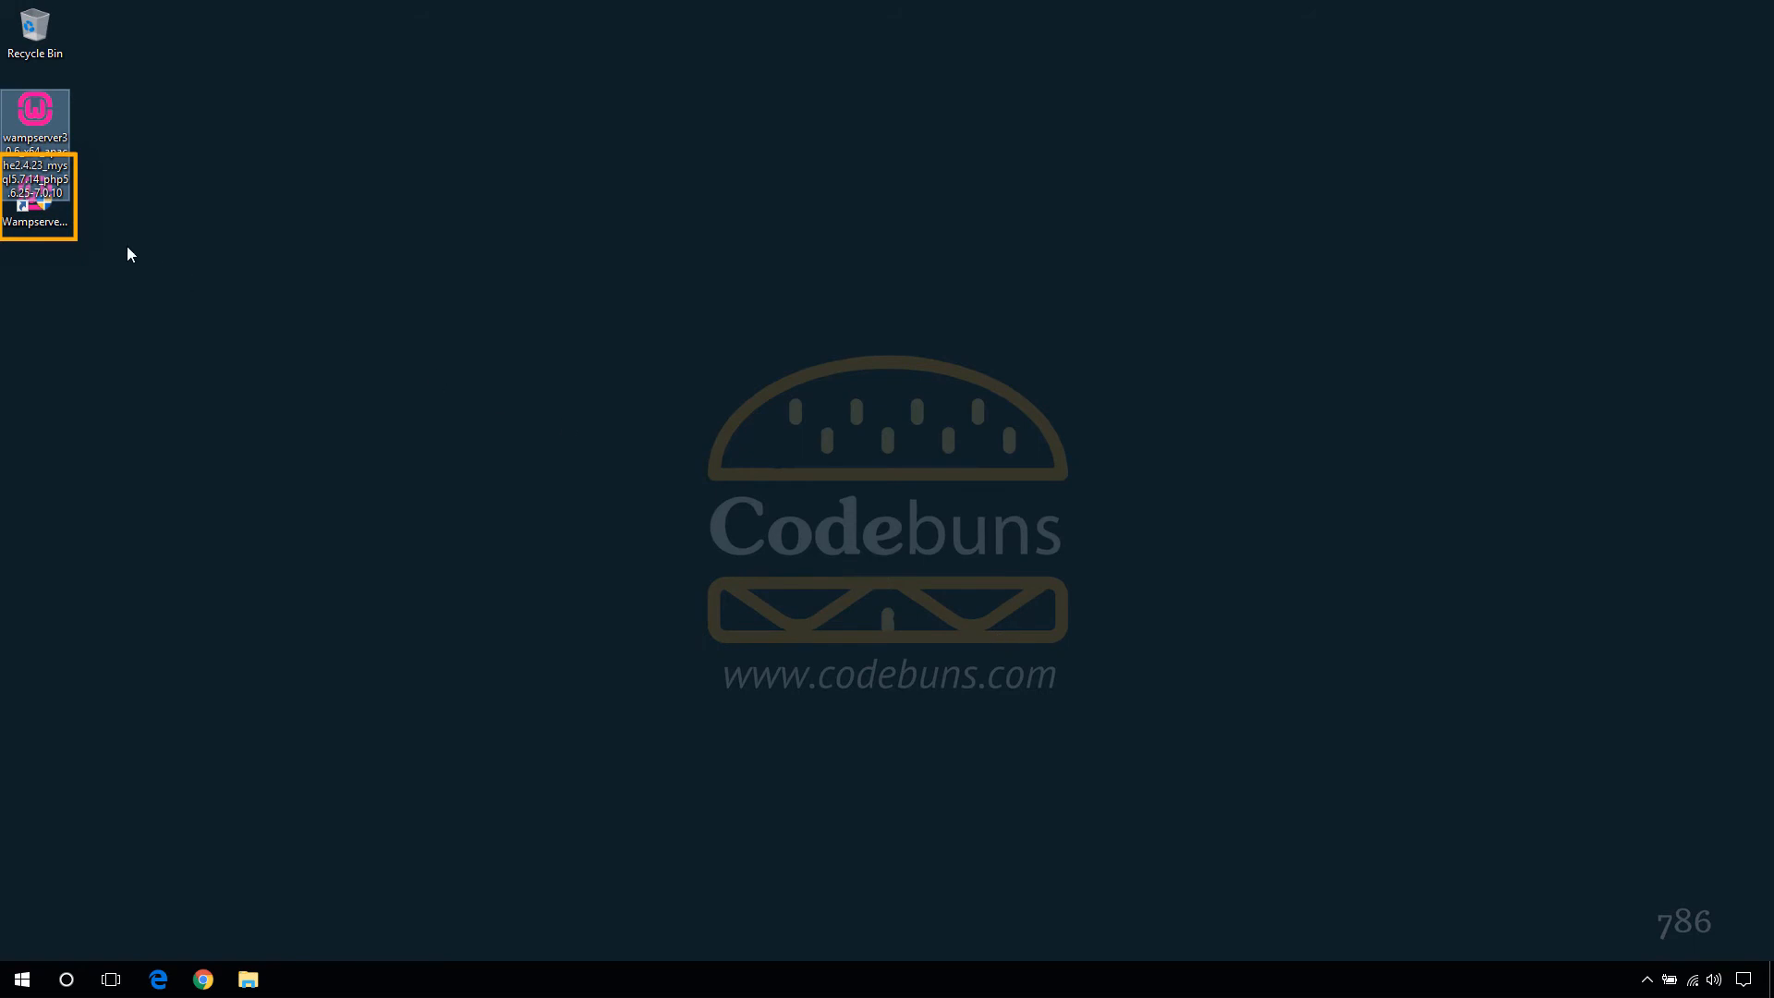
# - Start WampServer from the Wampserver64 shortcut and show its tray menu with Localhost and phpMyAdmin
pyautogui.click(37, 212)
pyautogui.doubleClick(37, 212)
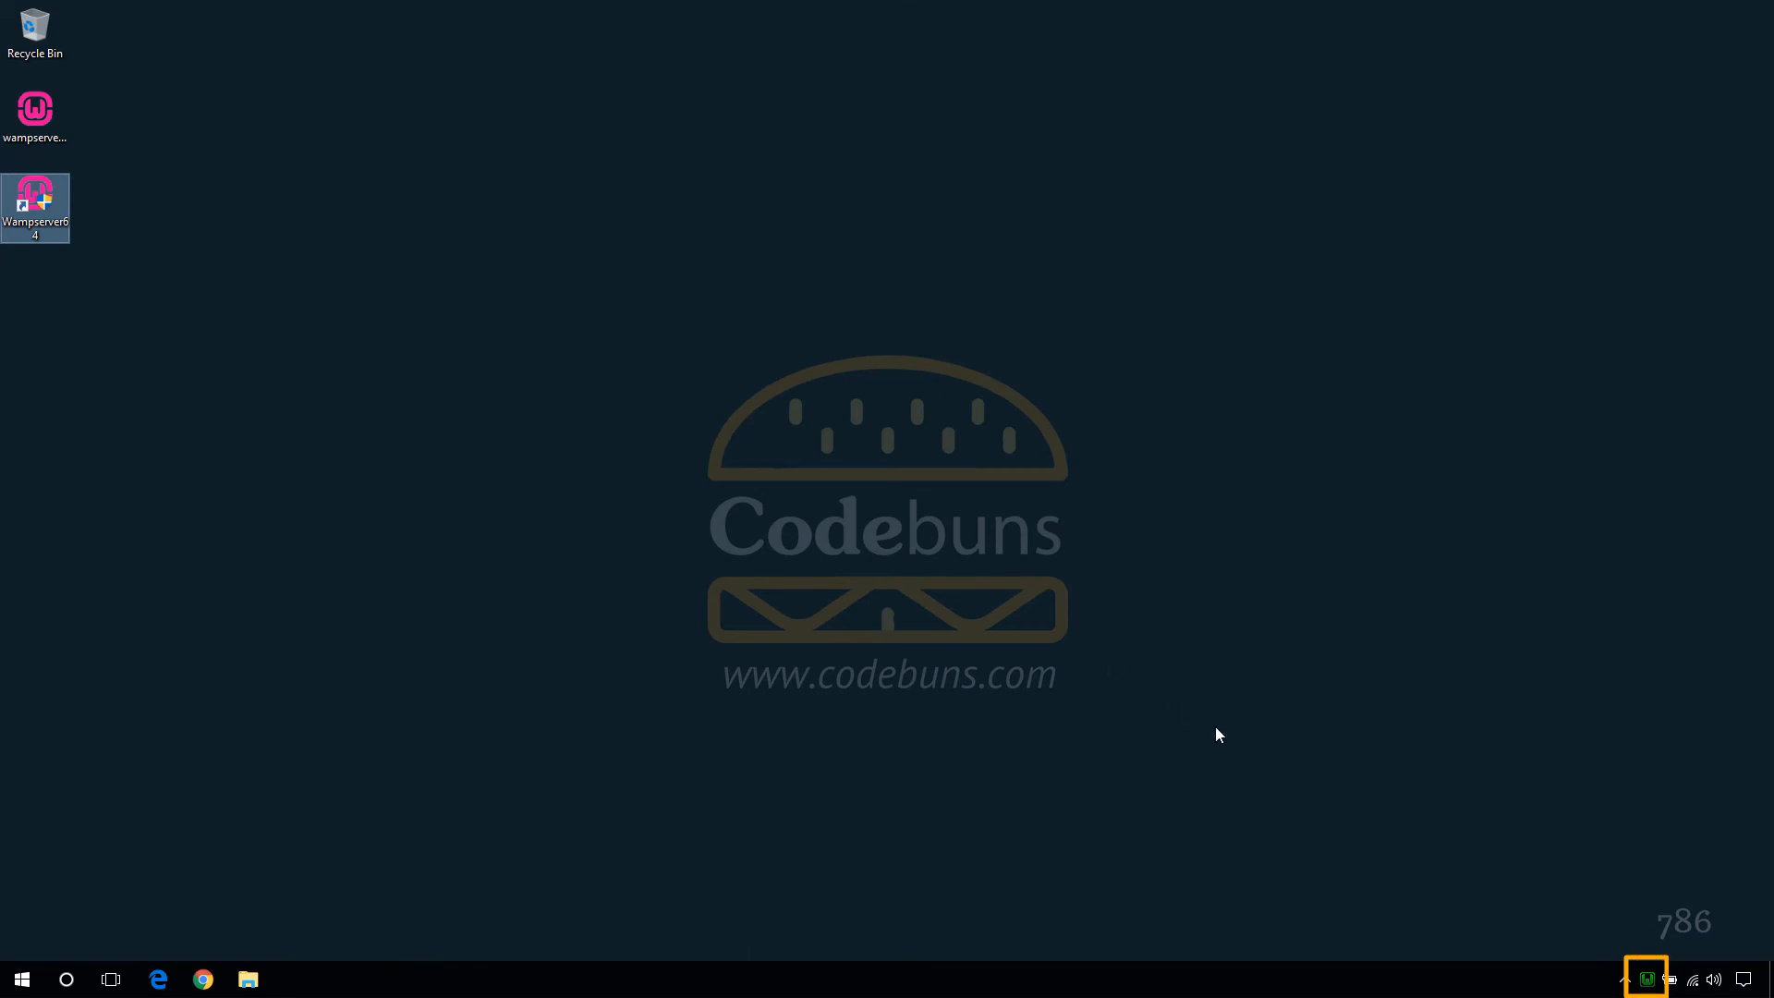
pyautogui.click(1624, 981)
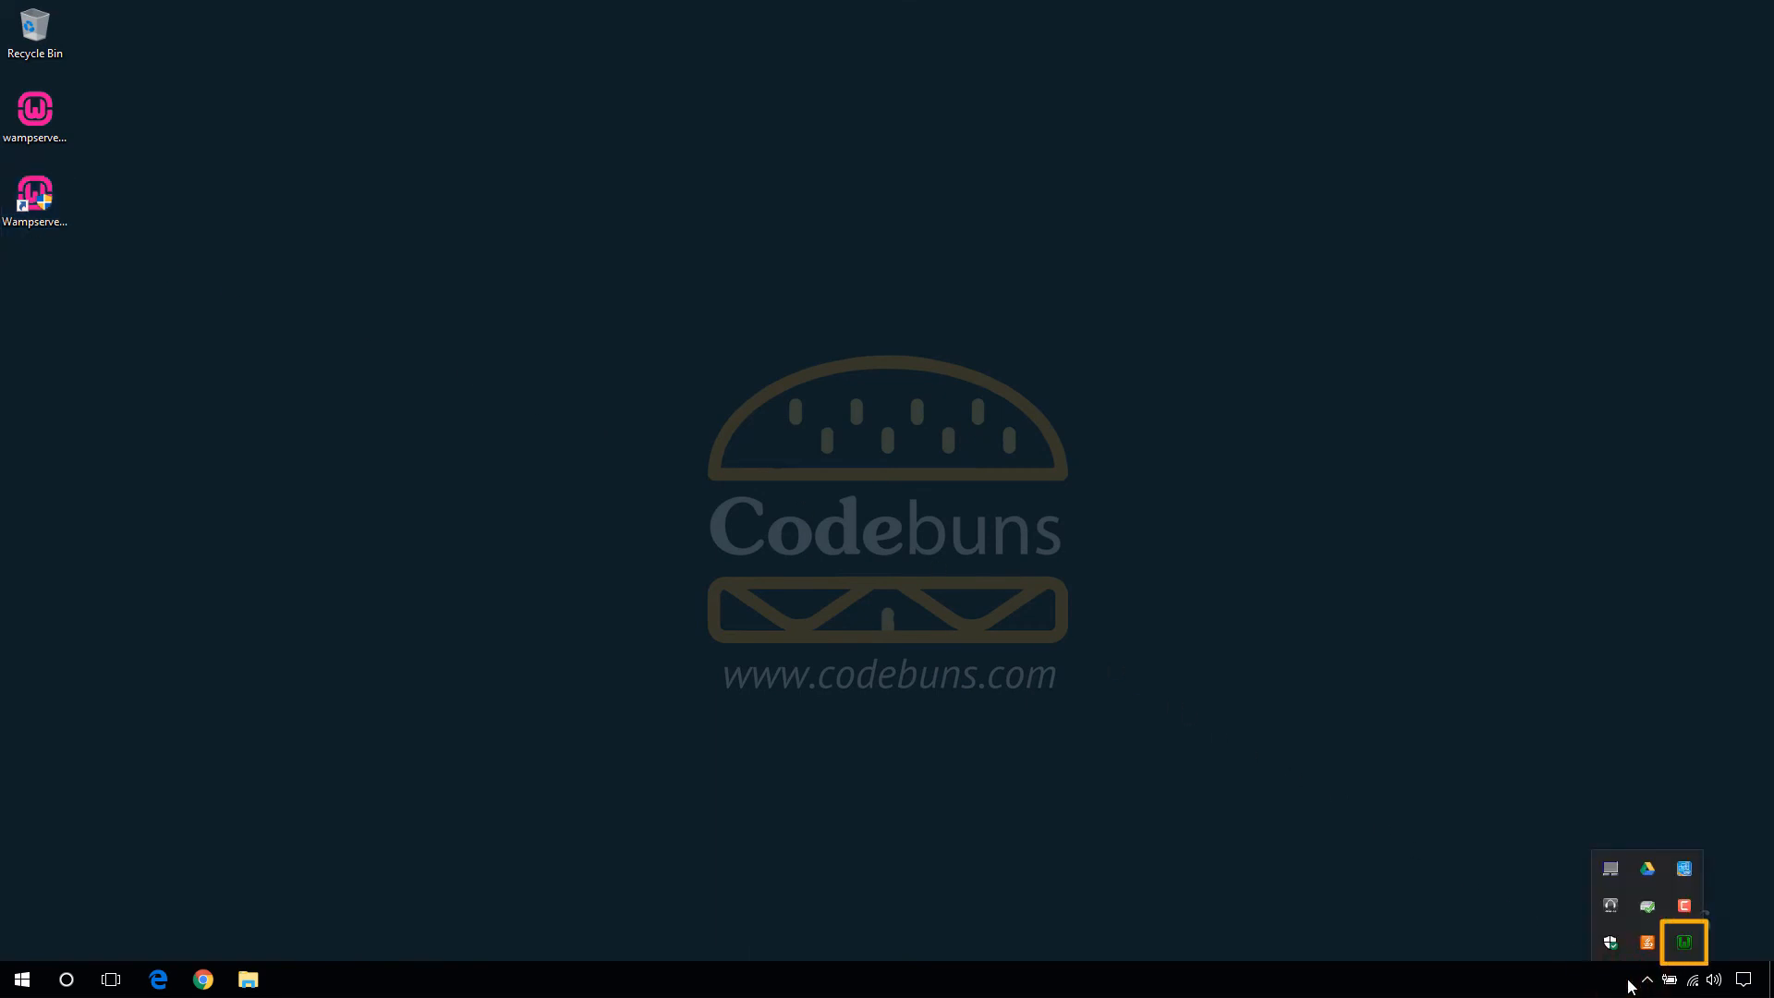
pyautogui.click(1678, 951)
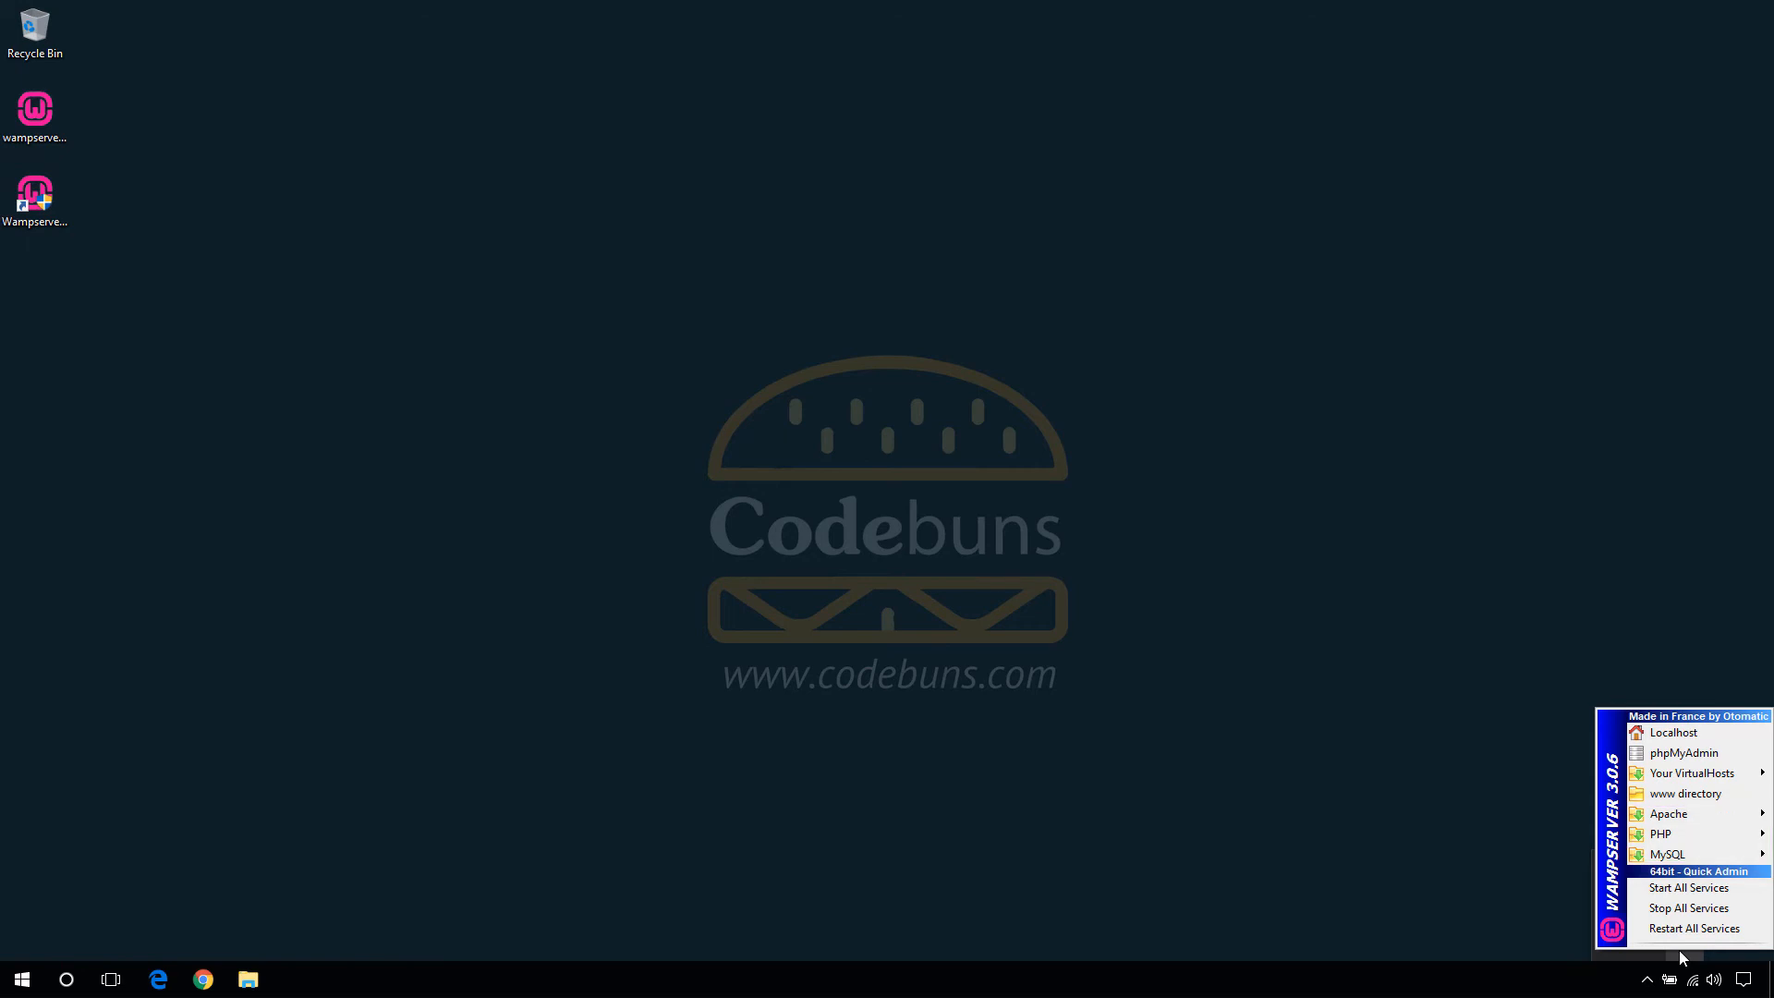
pyautogui.rightClick(1679, 952)
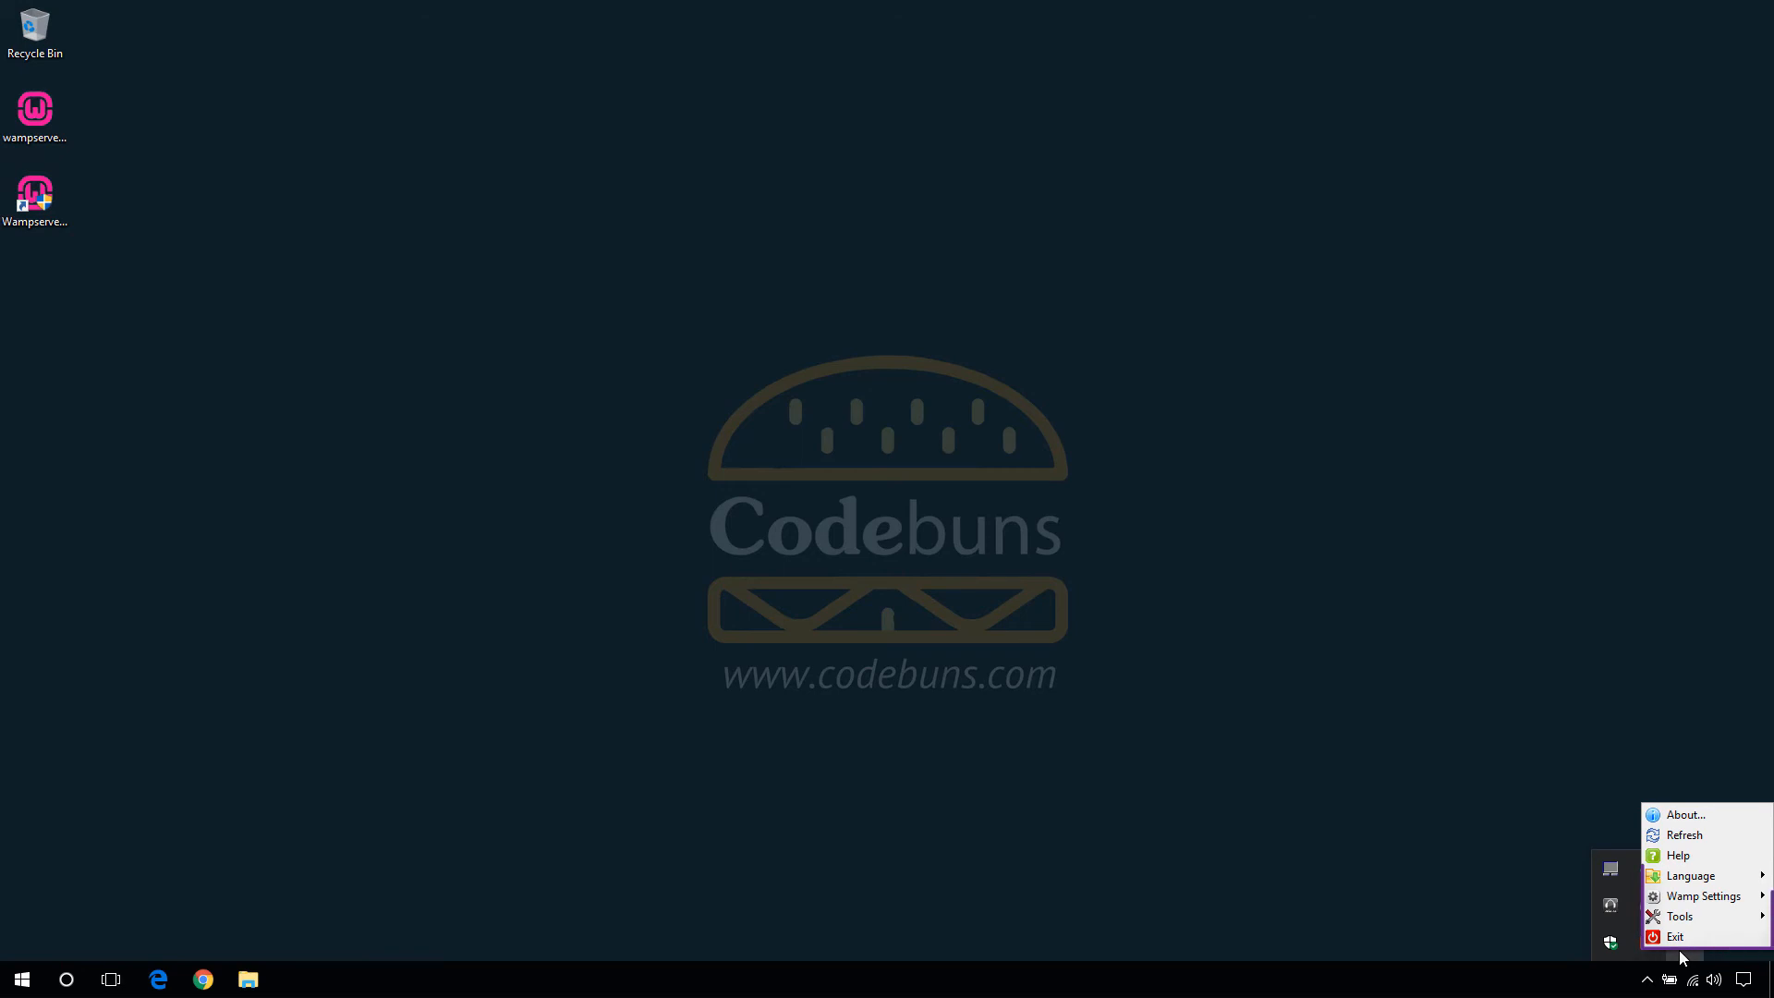
pyautogui.click(1679, 951)
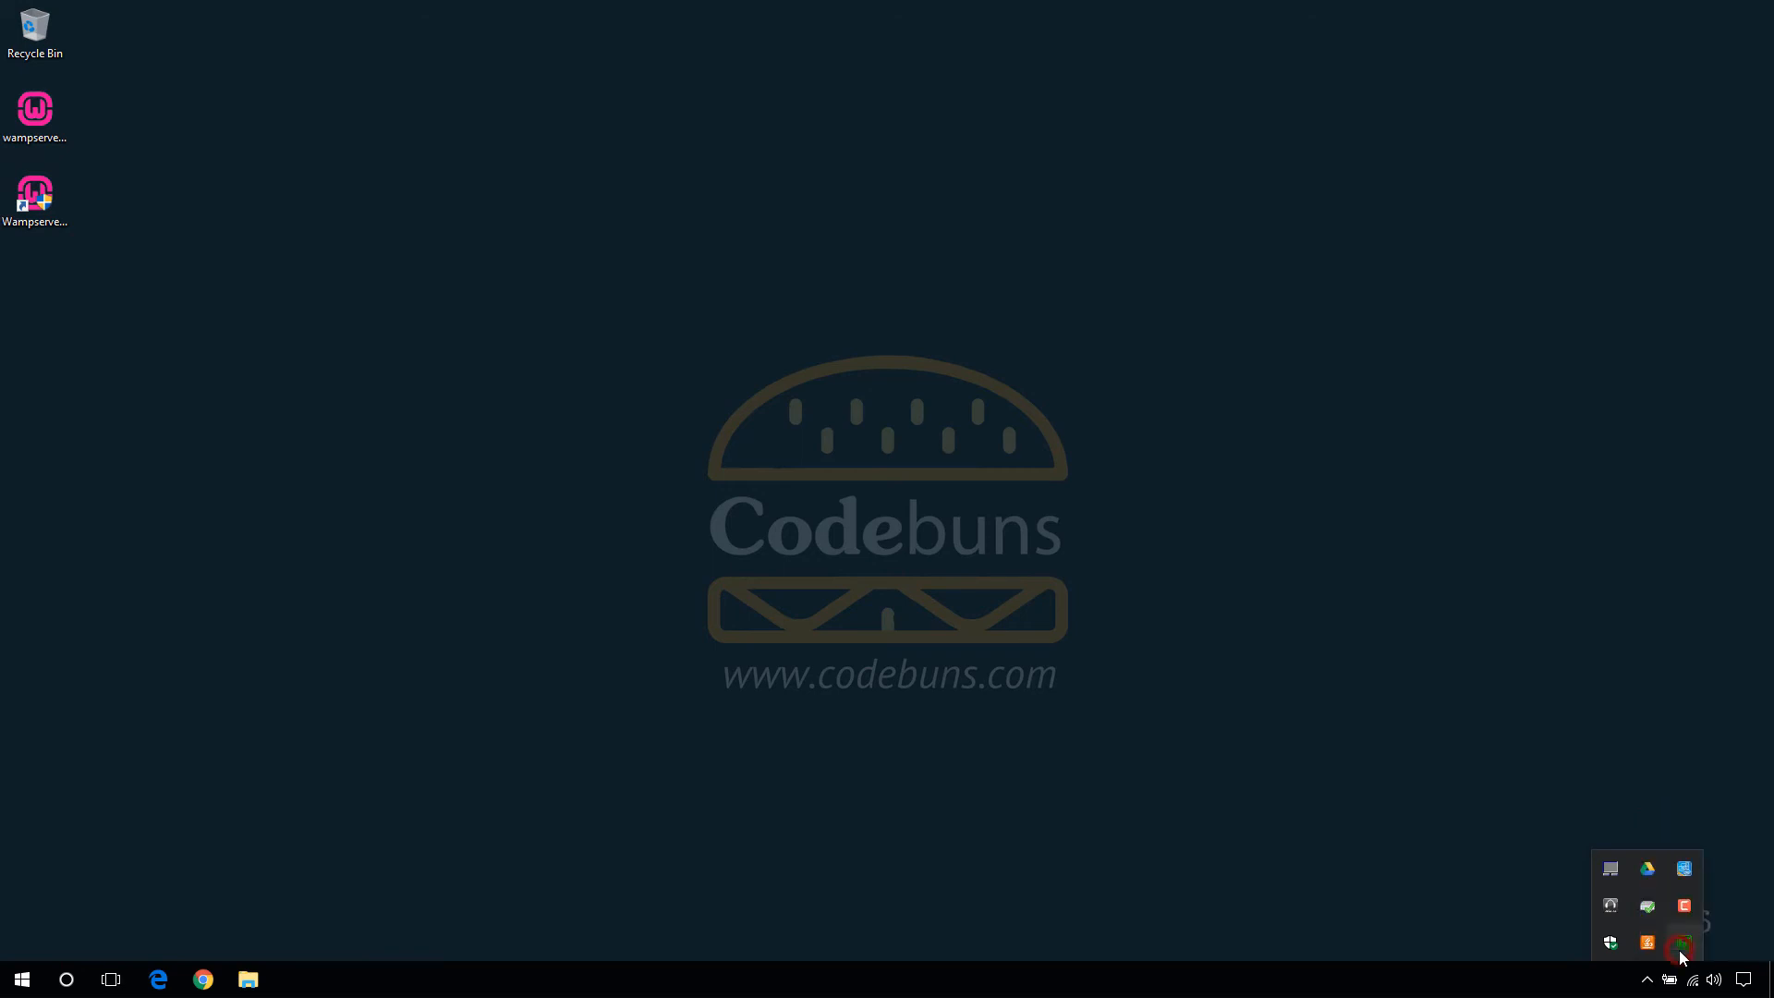
pyautogui.click(1678, 952)
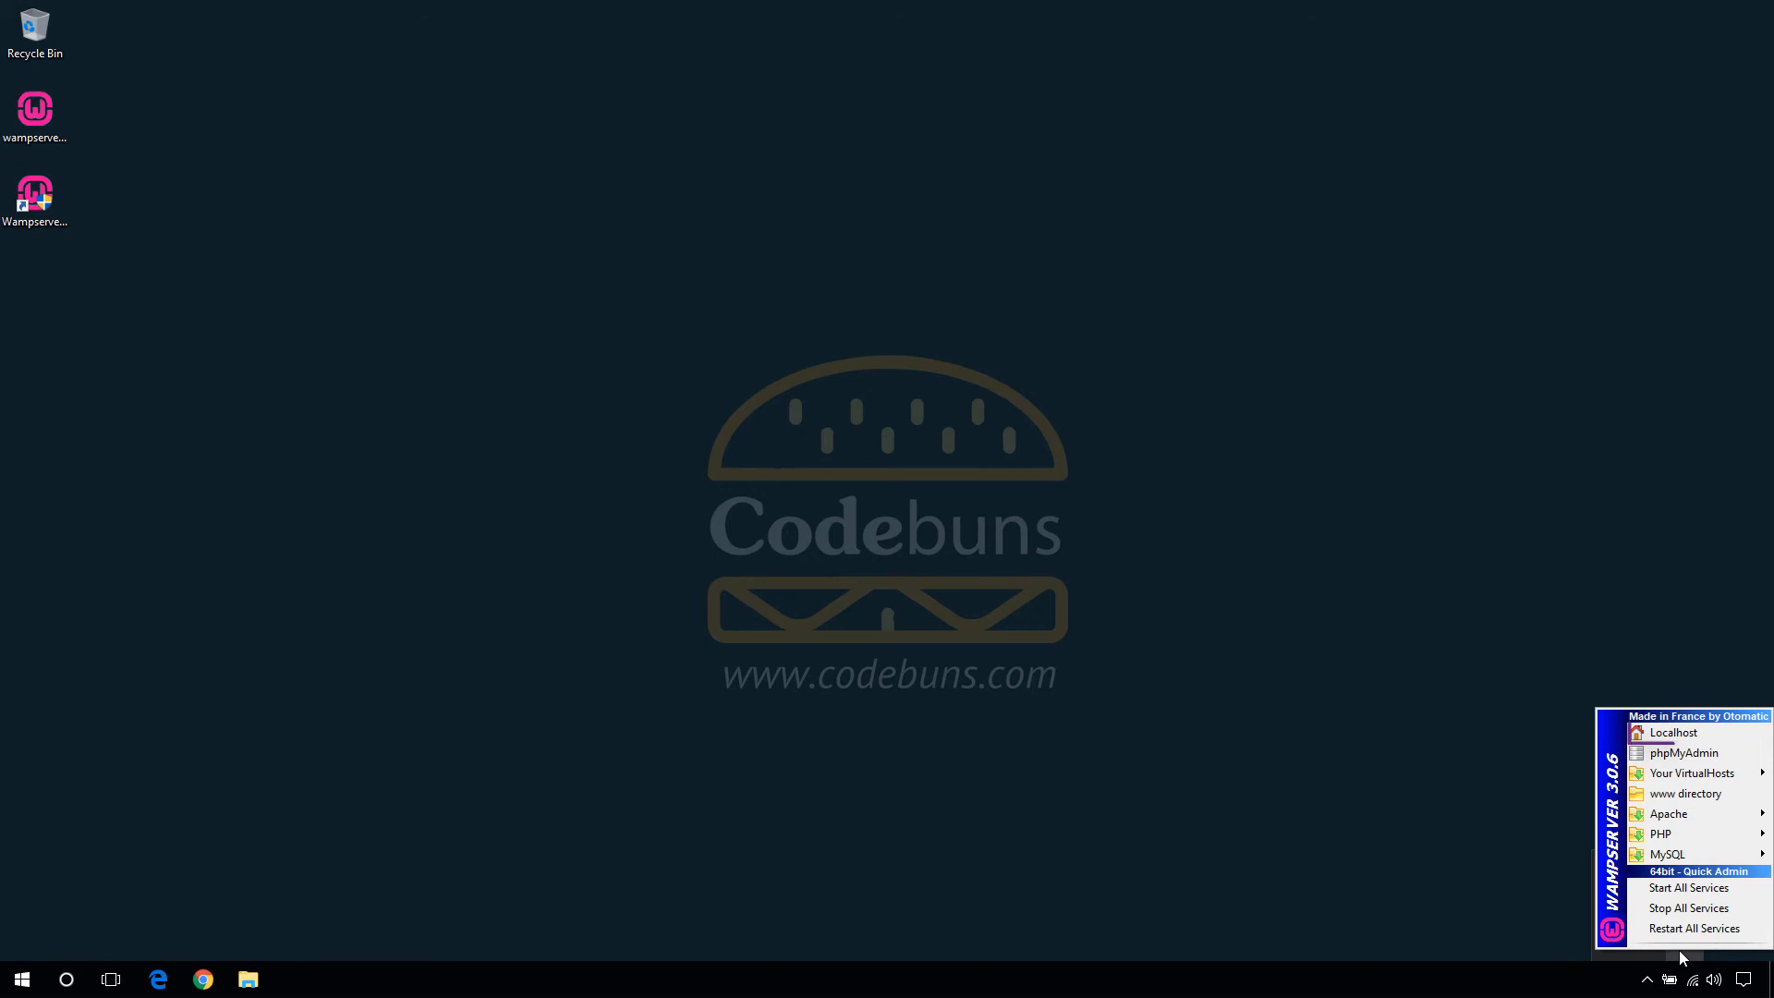
# - Open the localhost home page from the WampServer menu and maximize the browser window
pyautogui.click(1670, 735)
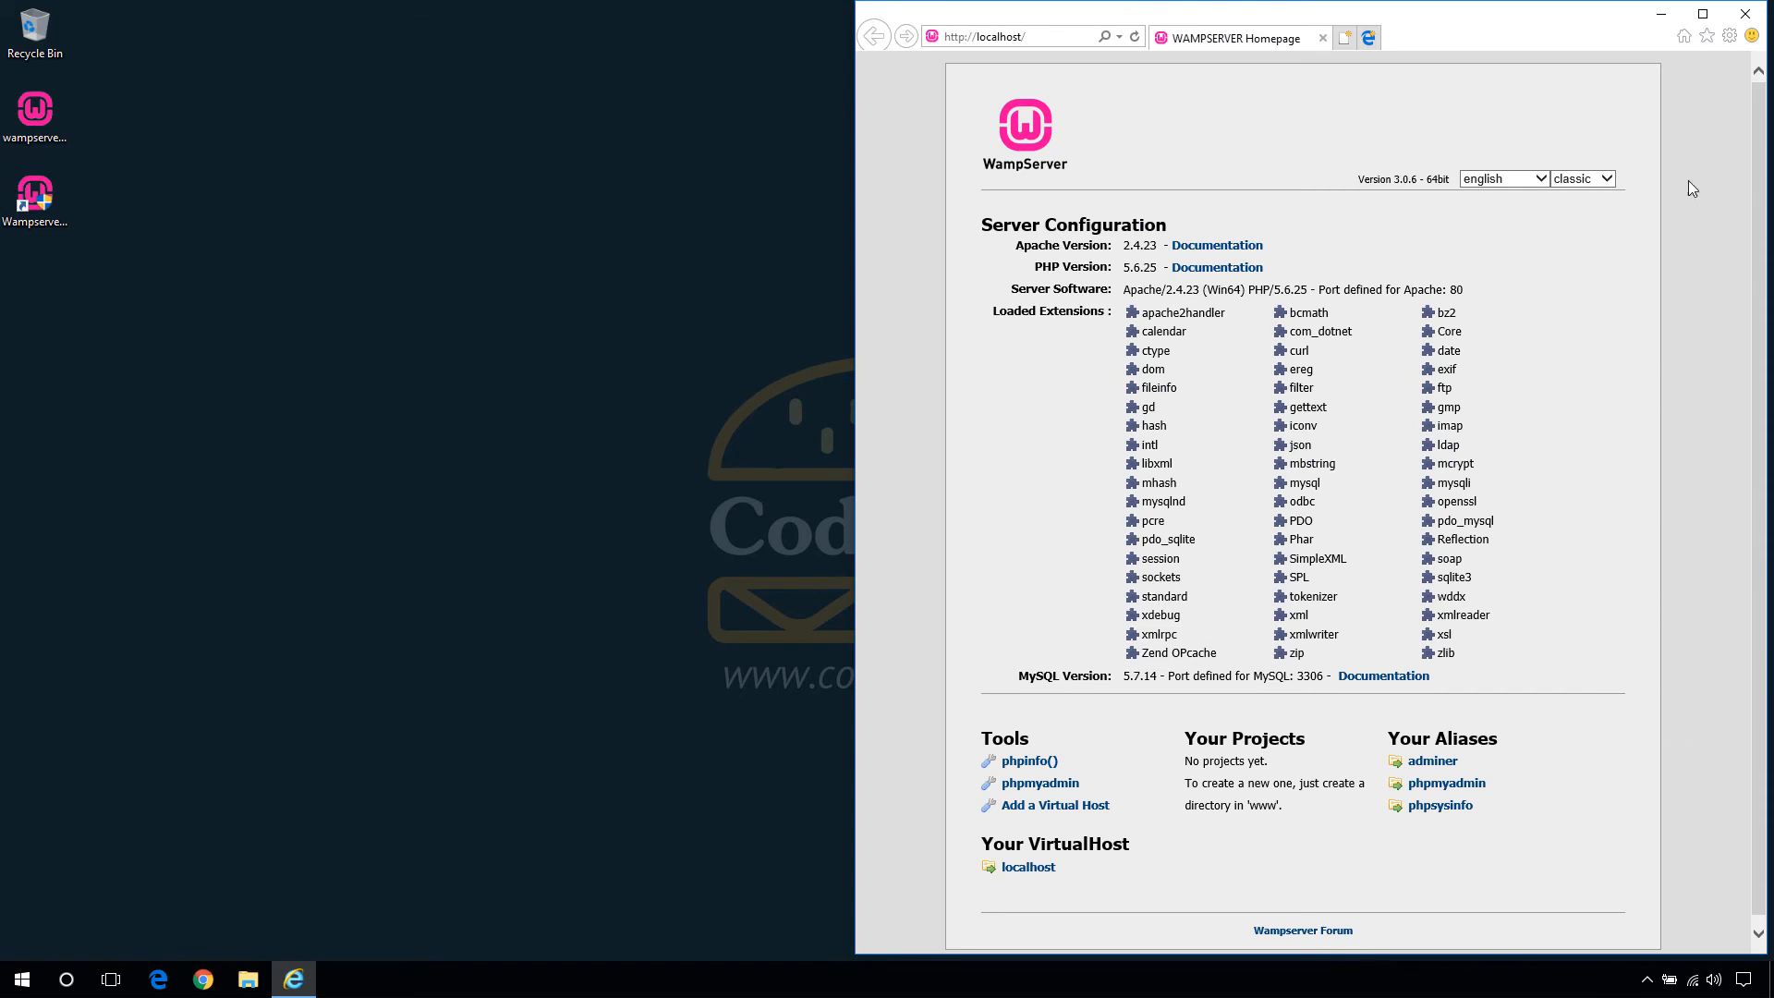
pyautogui.click(1700, 14)
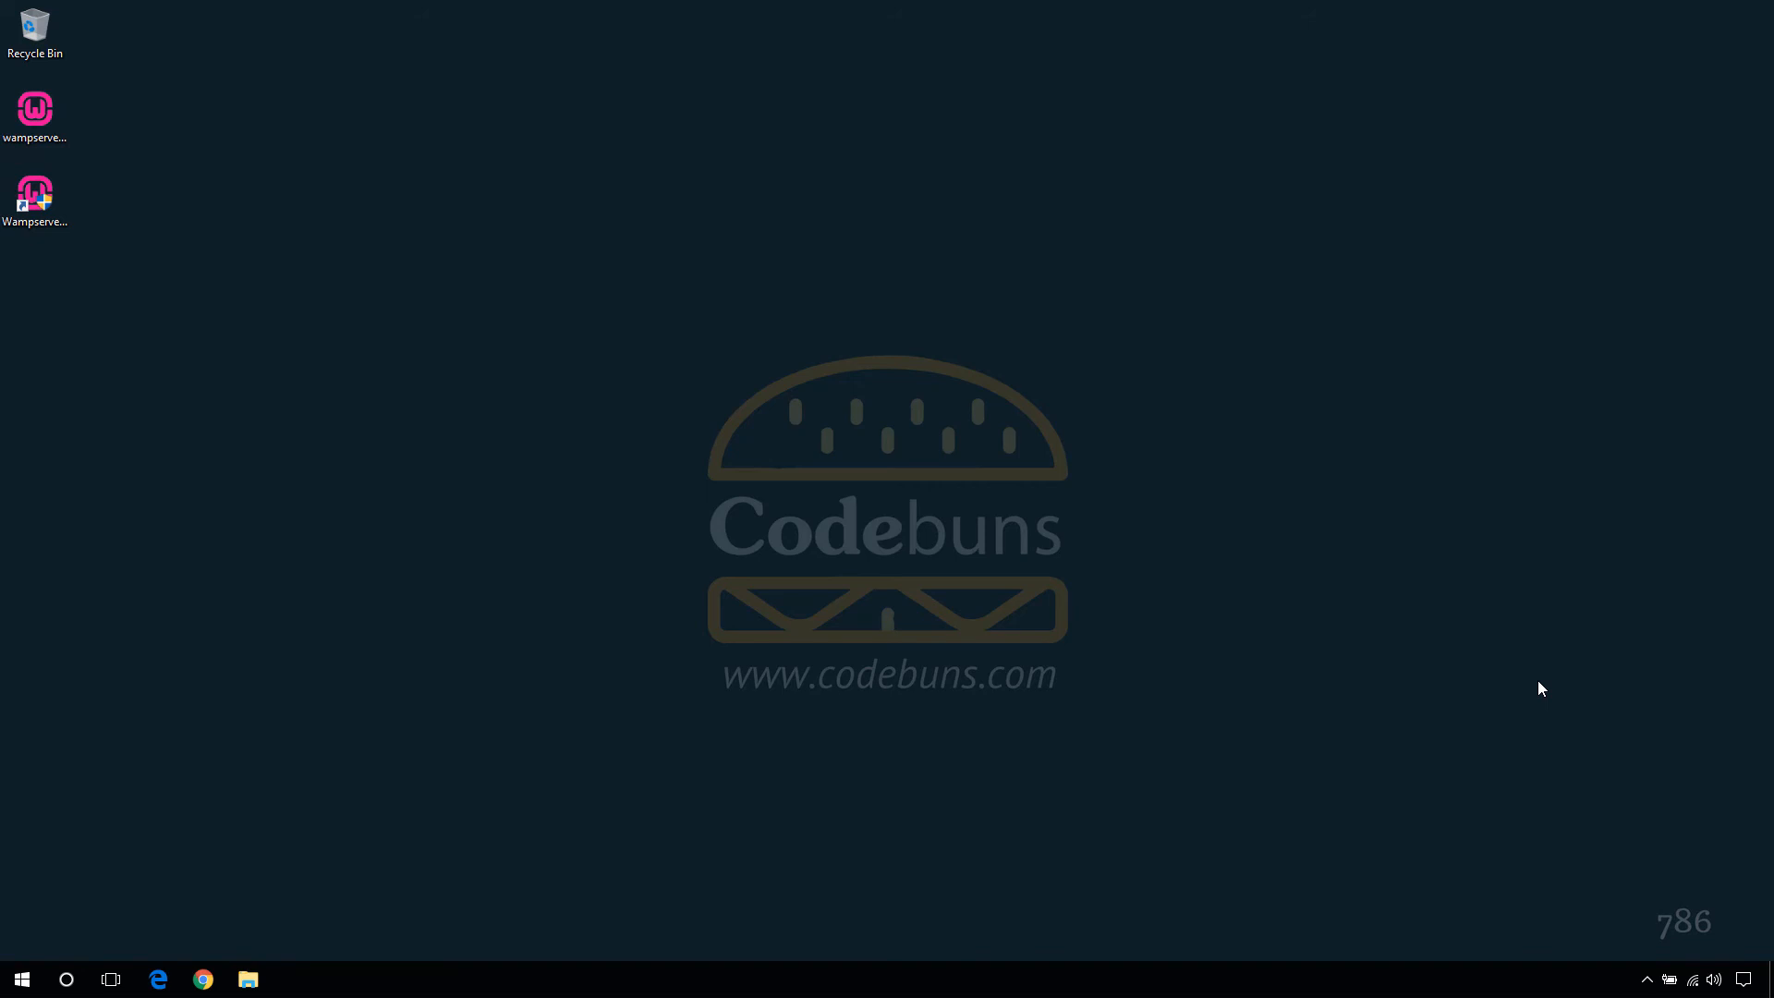
# - Open phpMyAdmin at localhost/phpmyadmin from the WampServer tray menu
pyautogui.click(1649, 981)
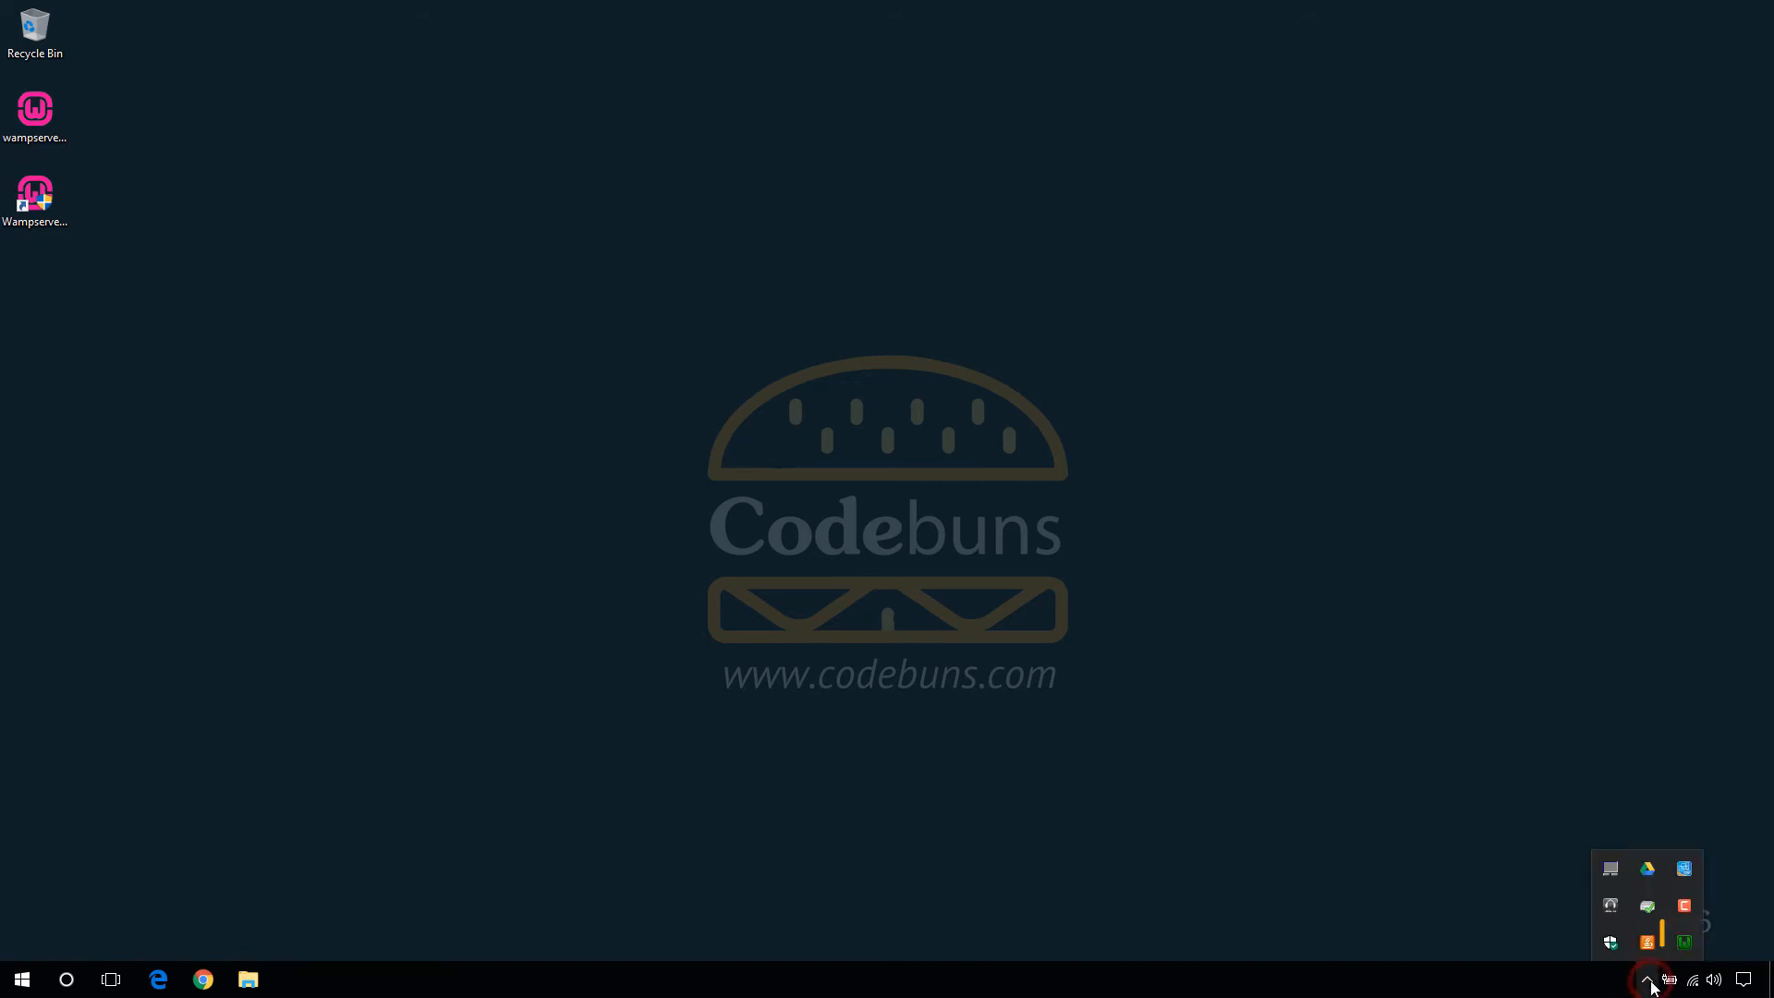
pyautogui.click(1684, 941)
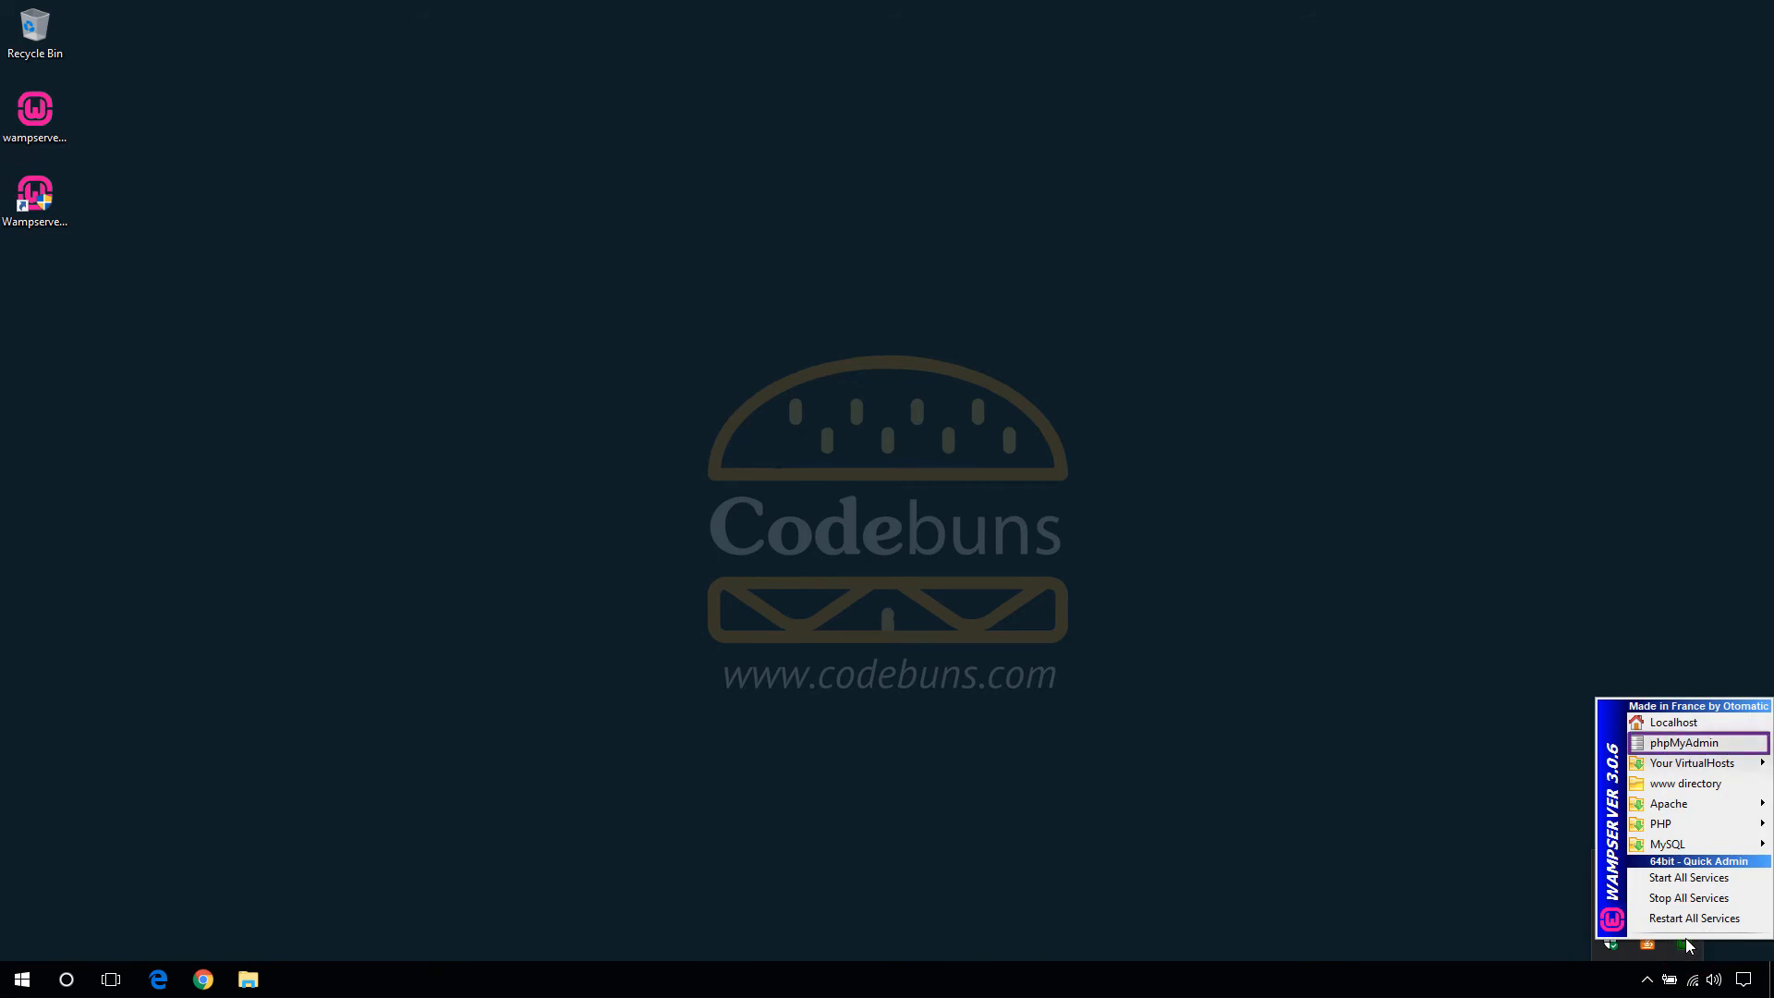
pyautogui.click(1696, 742)
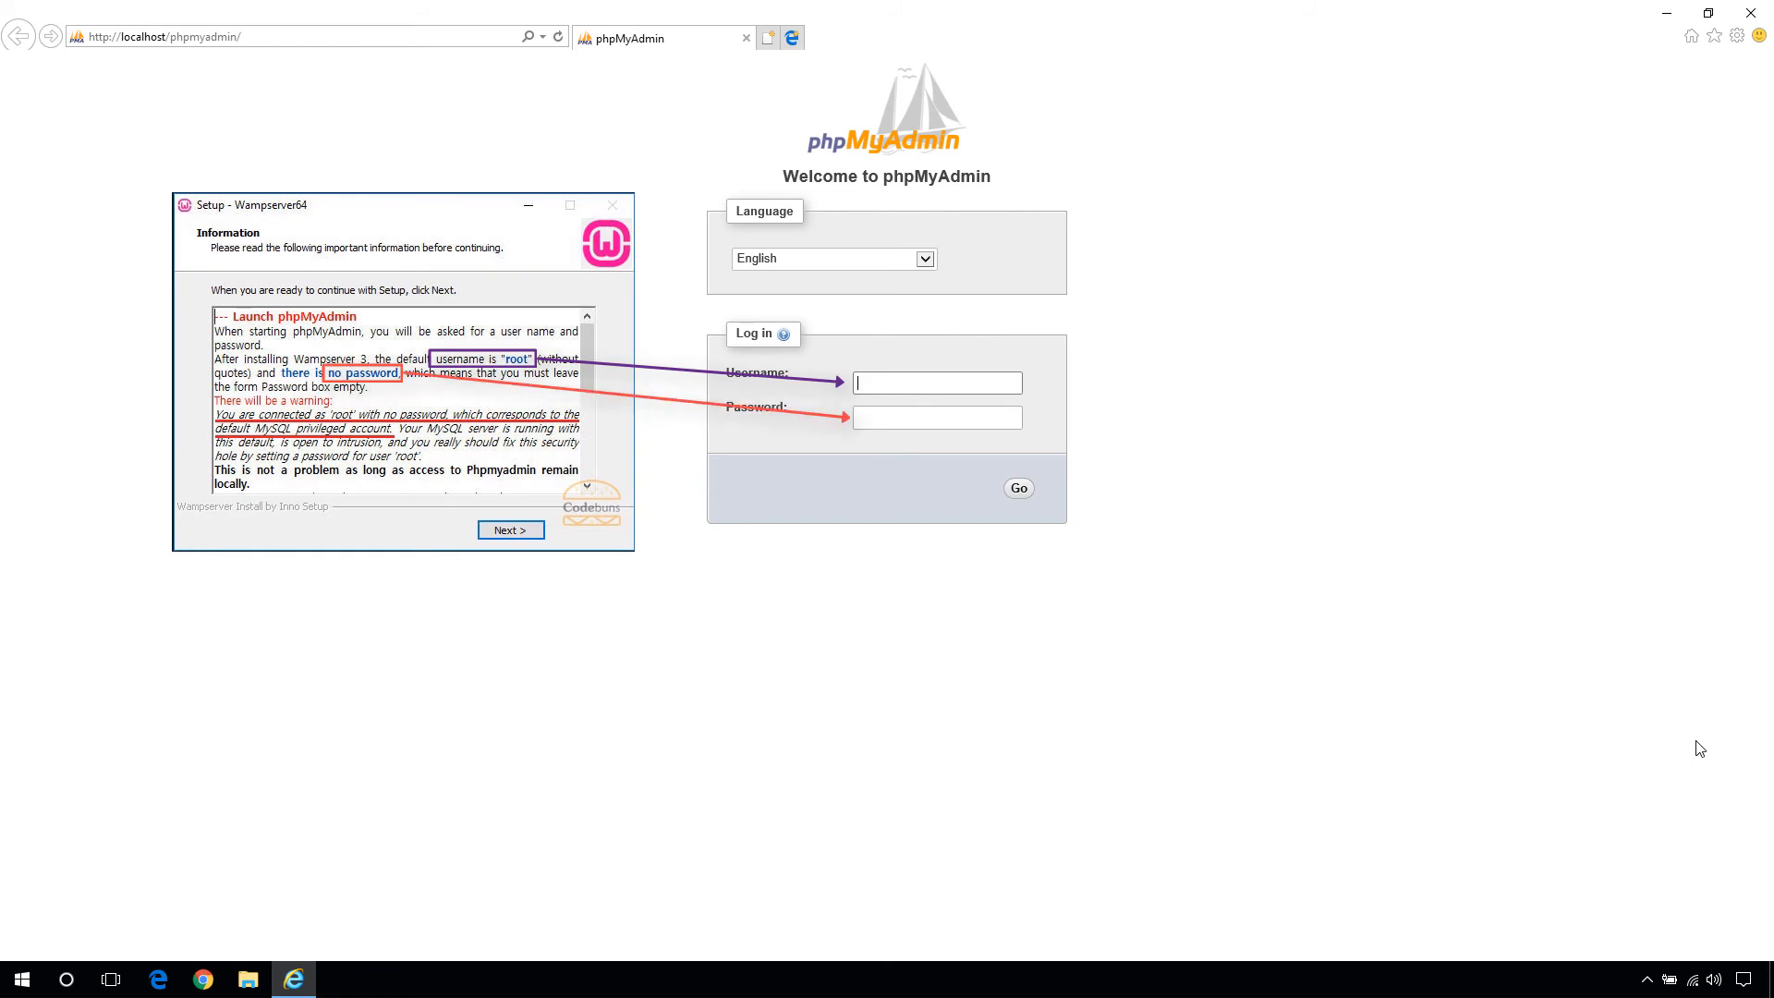
# - Log in to phpMyAdmin as root with an empty password
pyautogui.write('root')
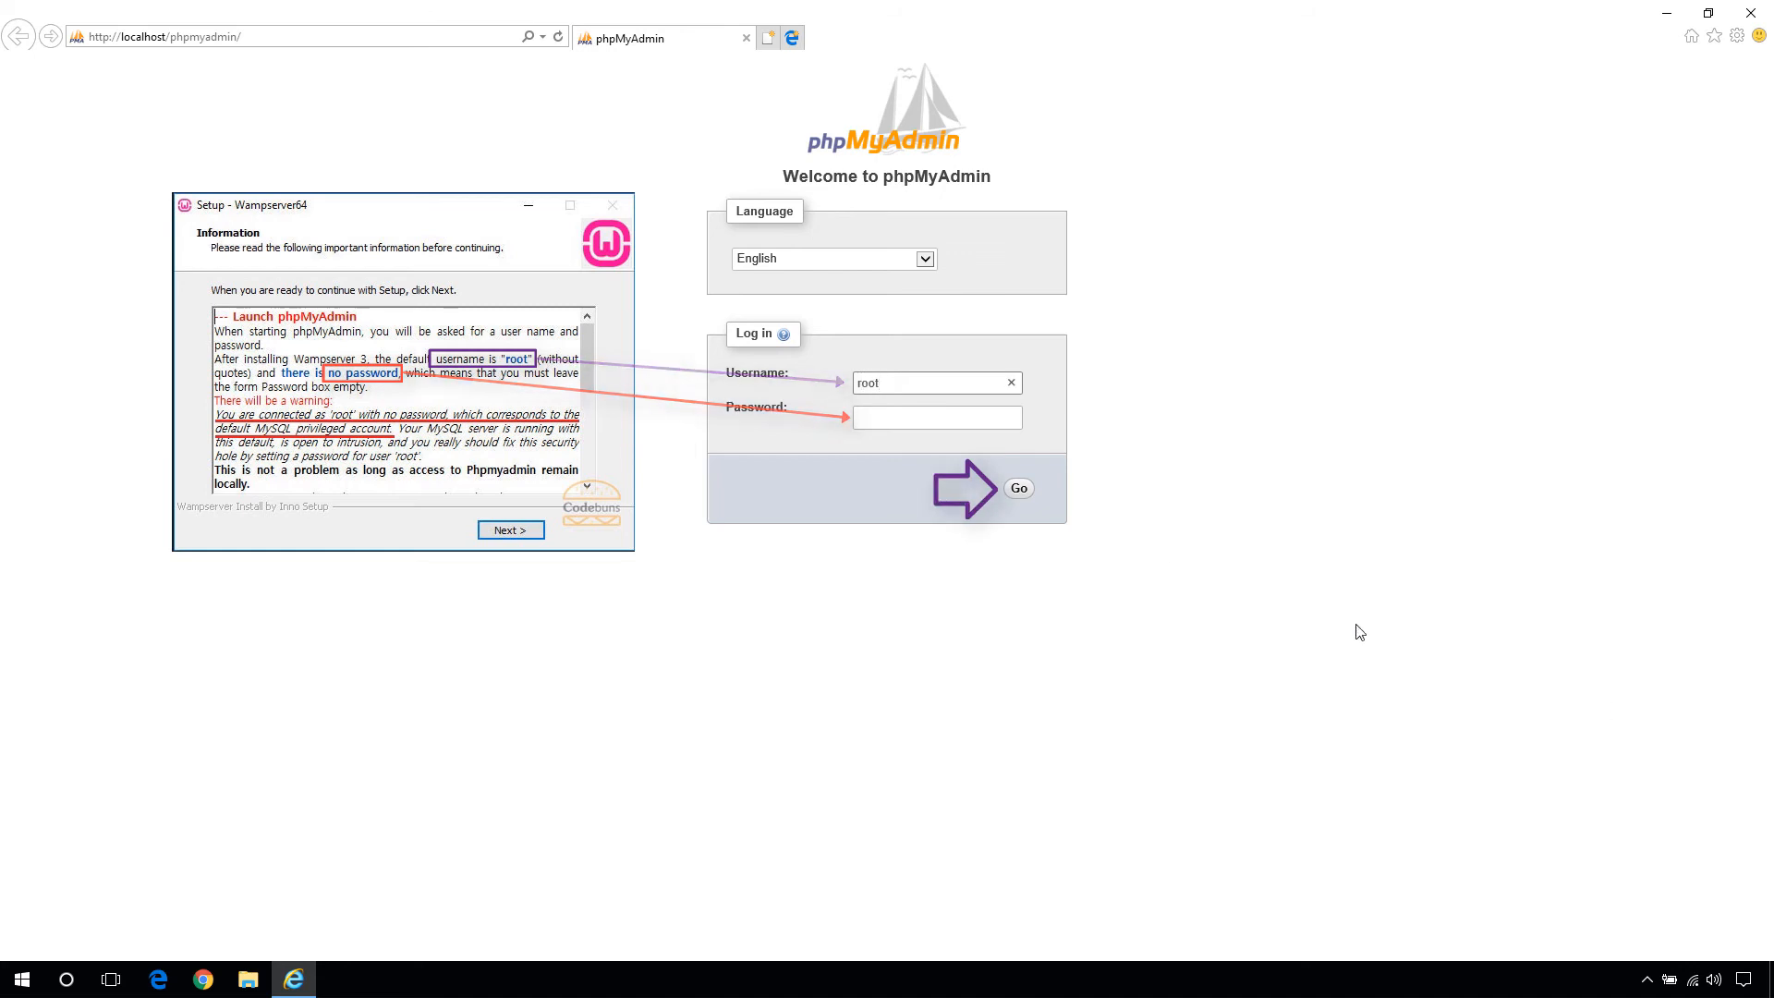
pyautogui.click(1018, 492)
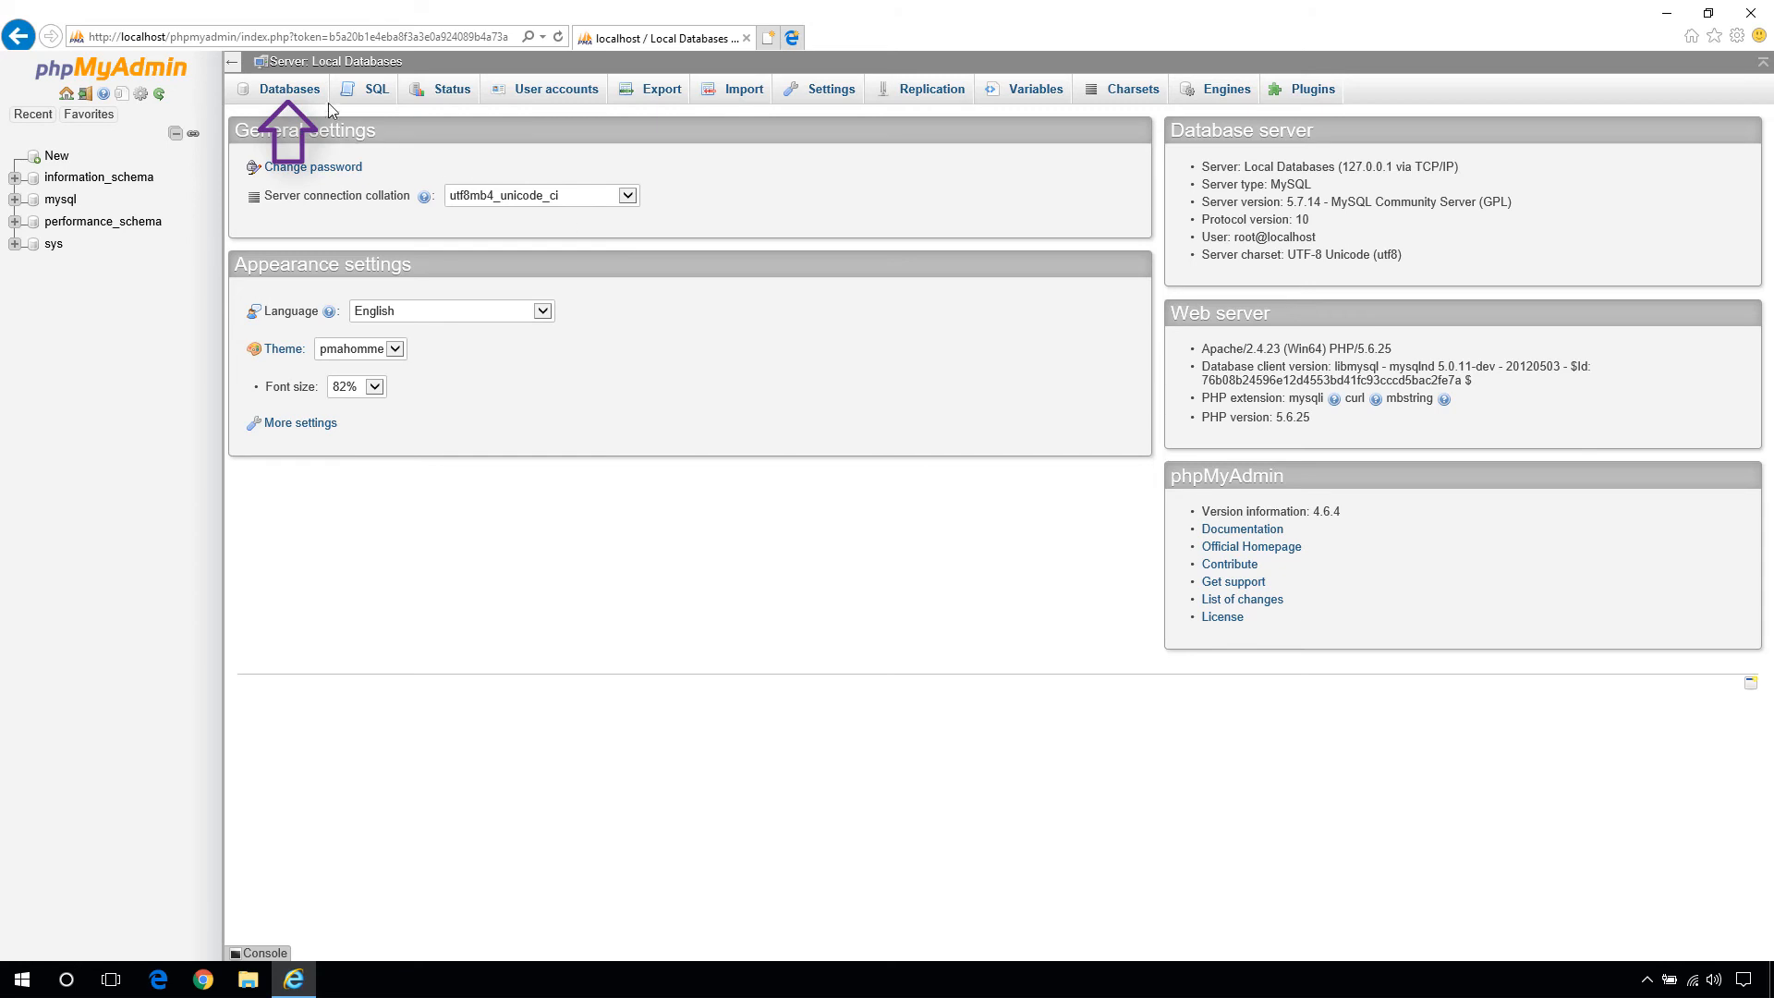
# - Create a new database named codebuns_db on the Databases tab
pyautogui.click(301, 92)
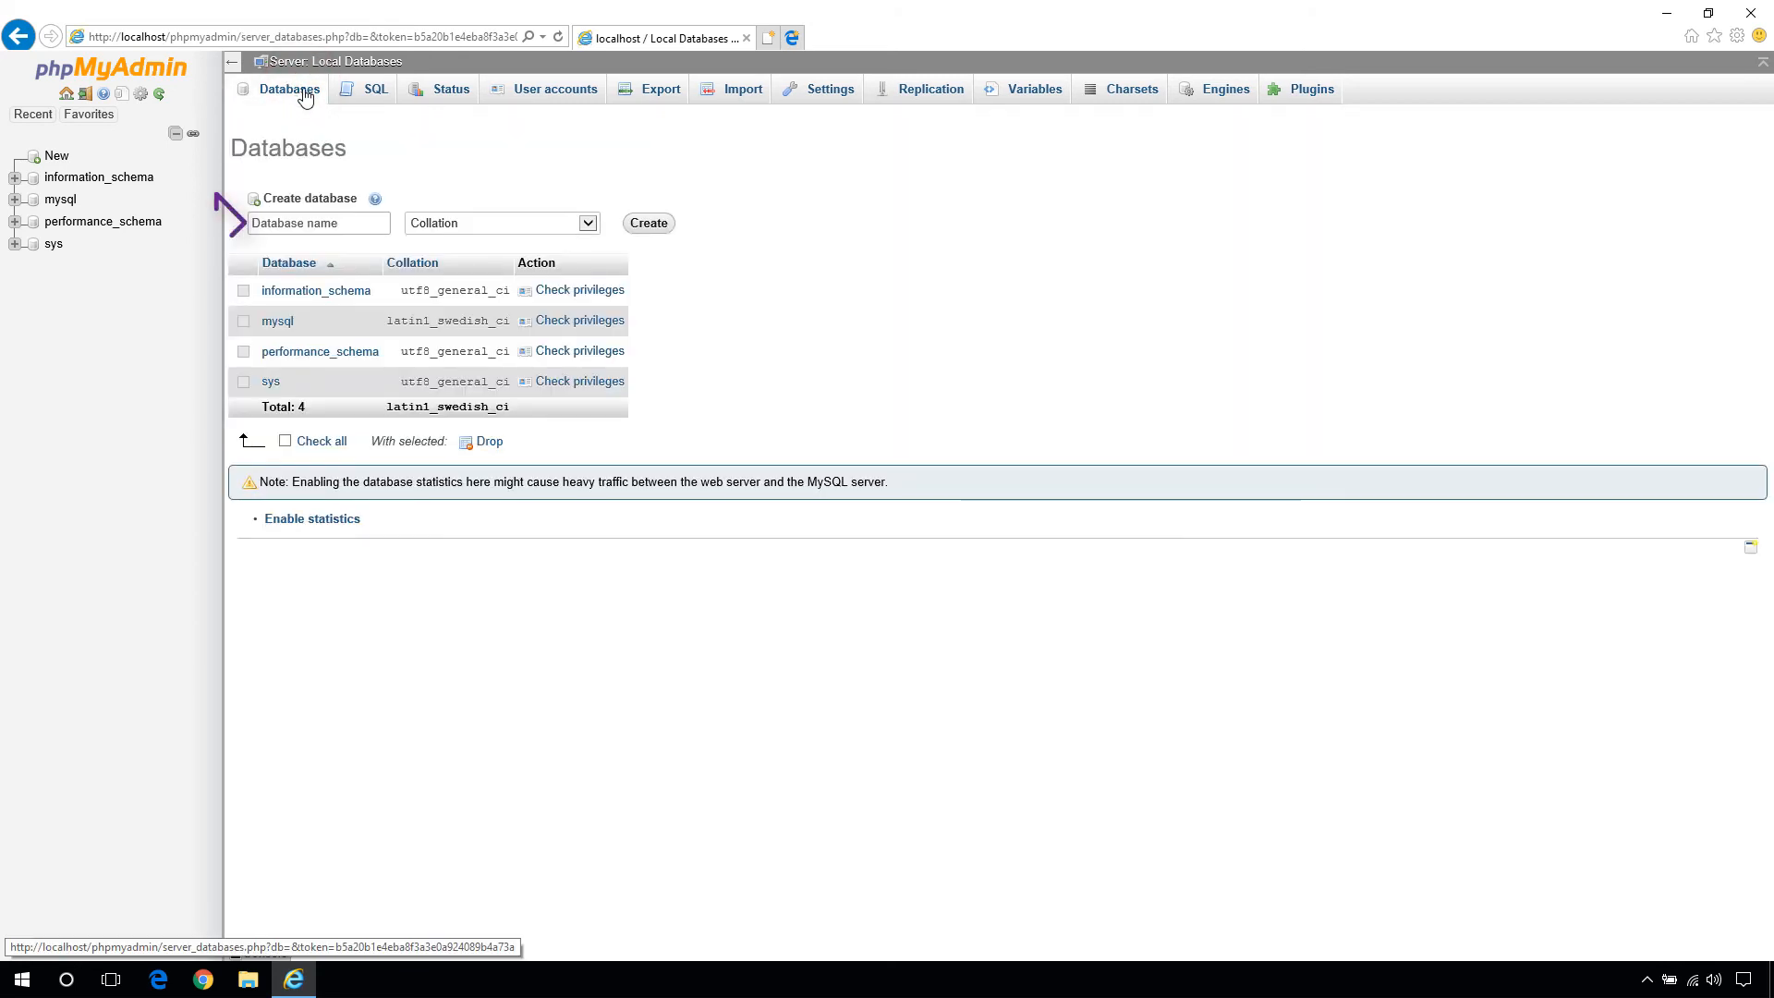
pyautogui.click(345, 222)
pyautogui.write('codebu')
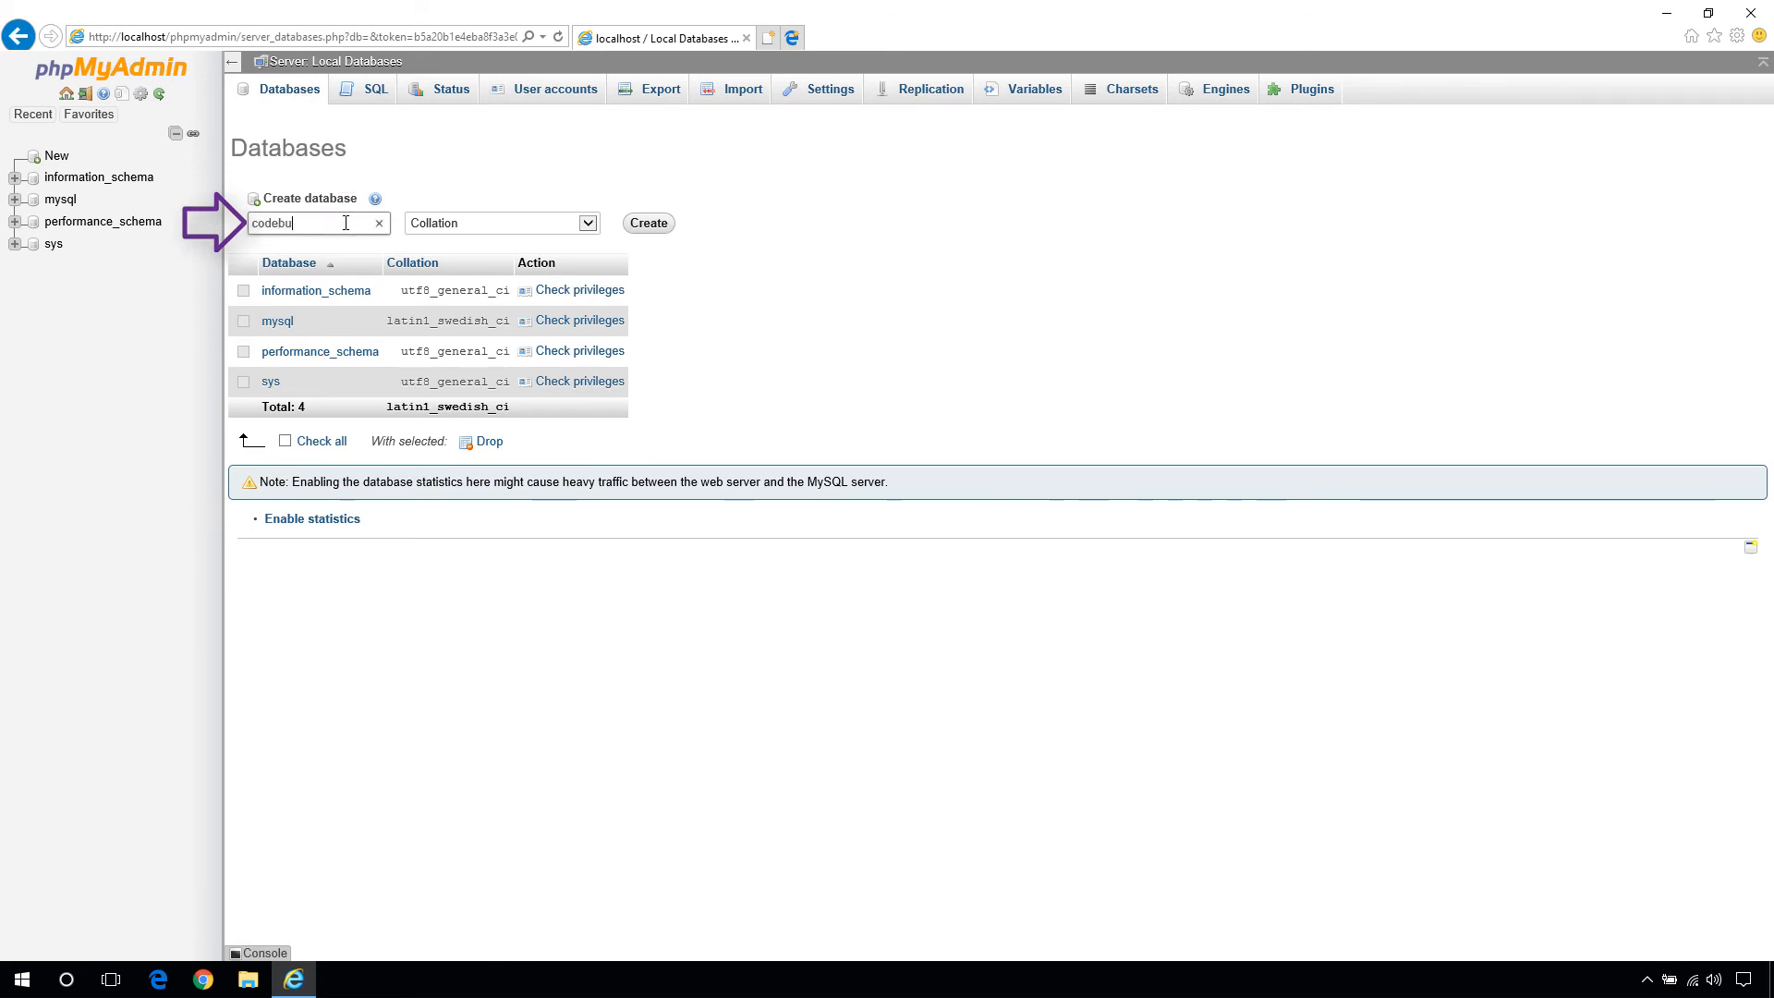
pyautogui.write('ns_db')
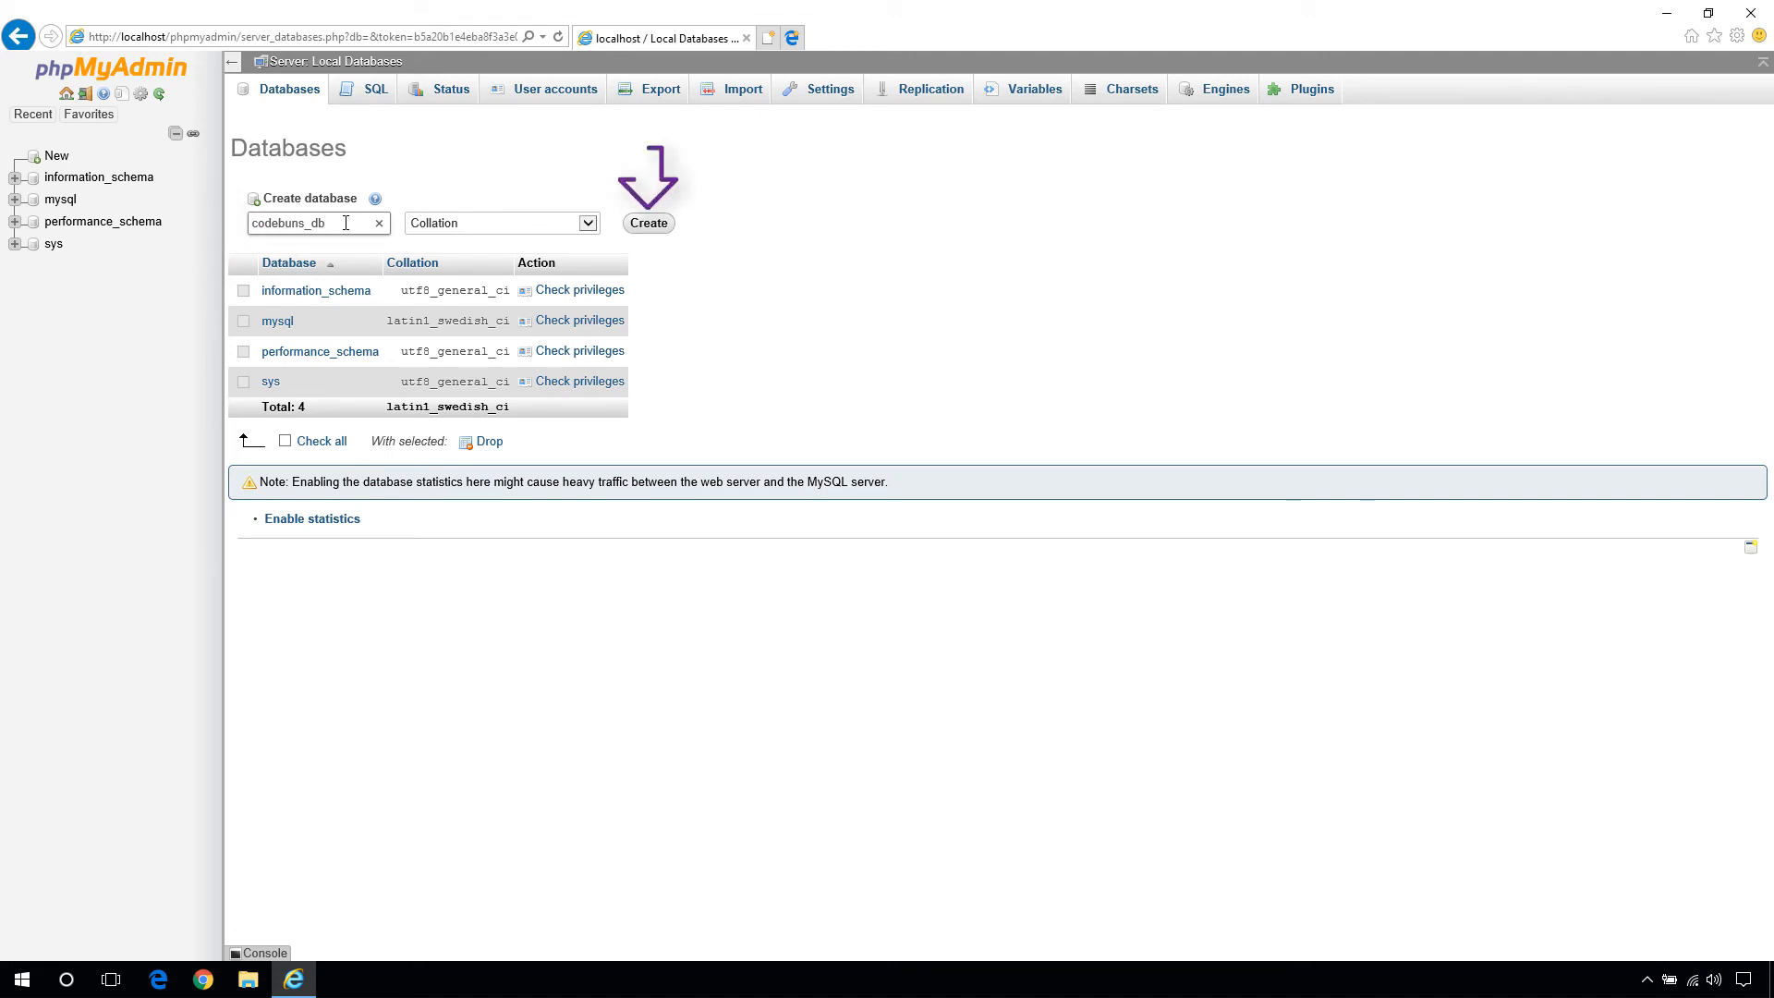
pyautogui.click(640, 224)
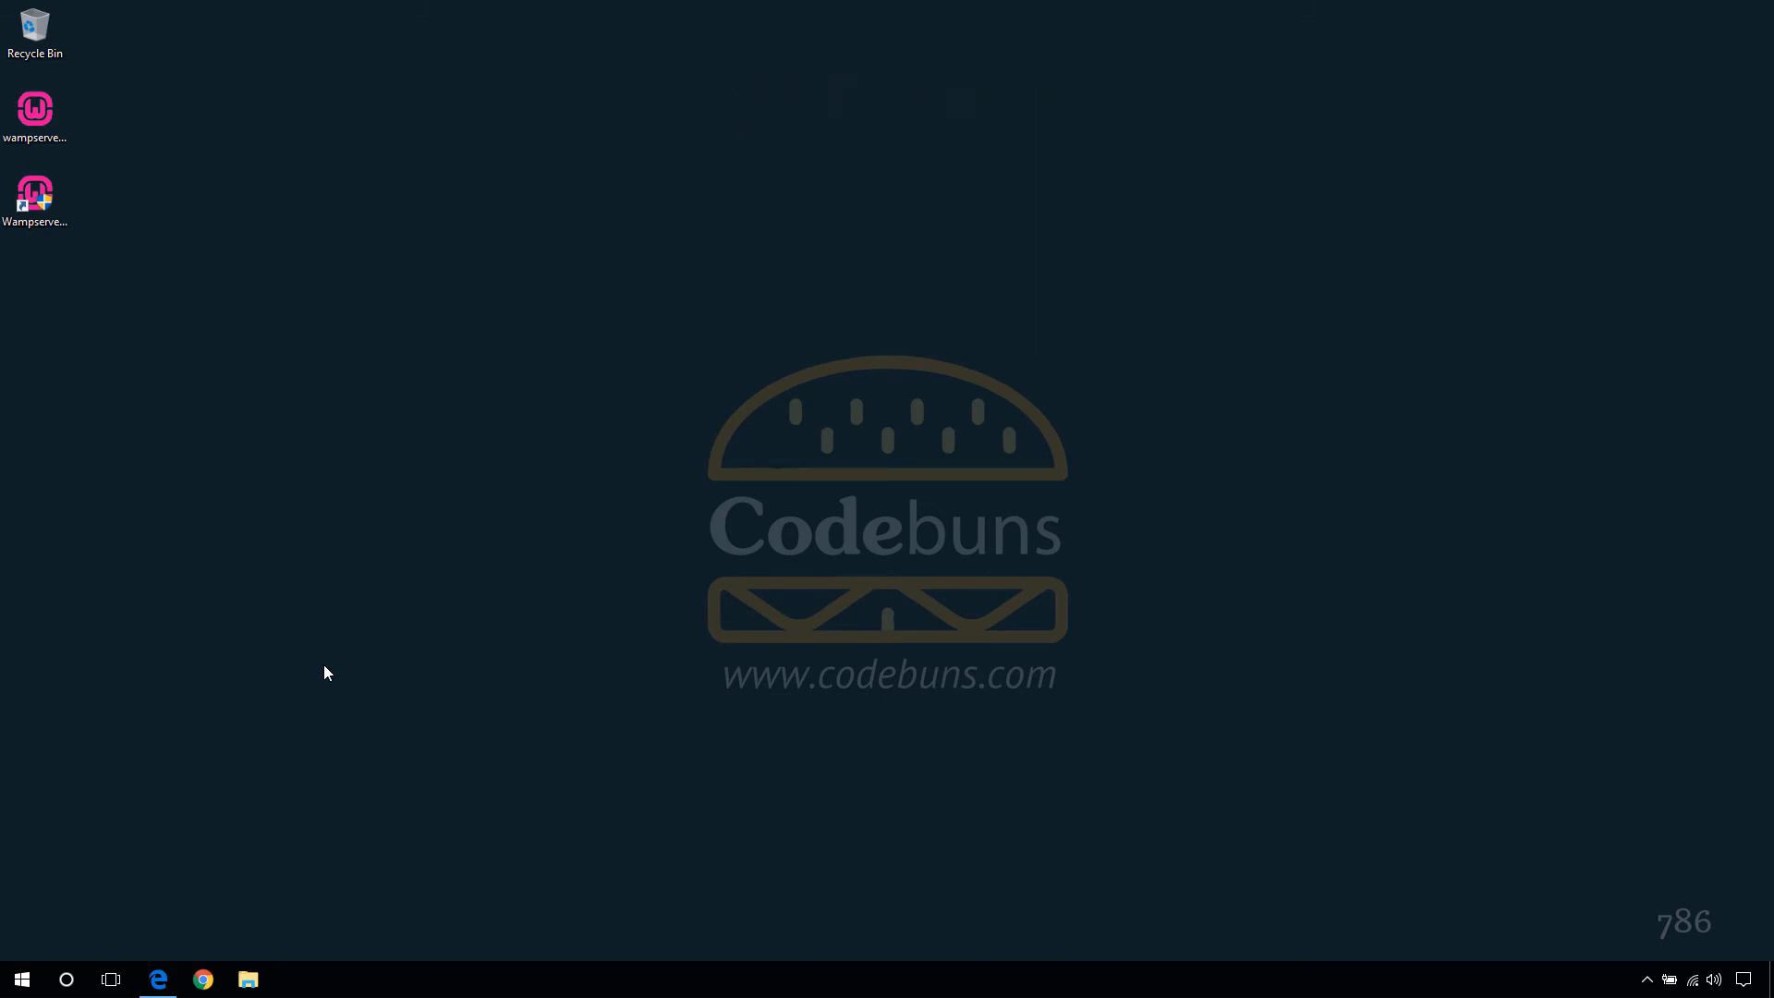
# - Download the WordPress 4.8.1 zip from WordPress.org's download page in Edge
pyautogui.click(155, 981)
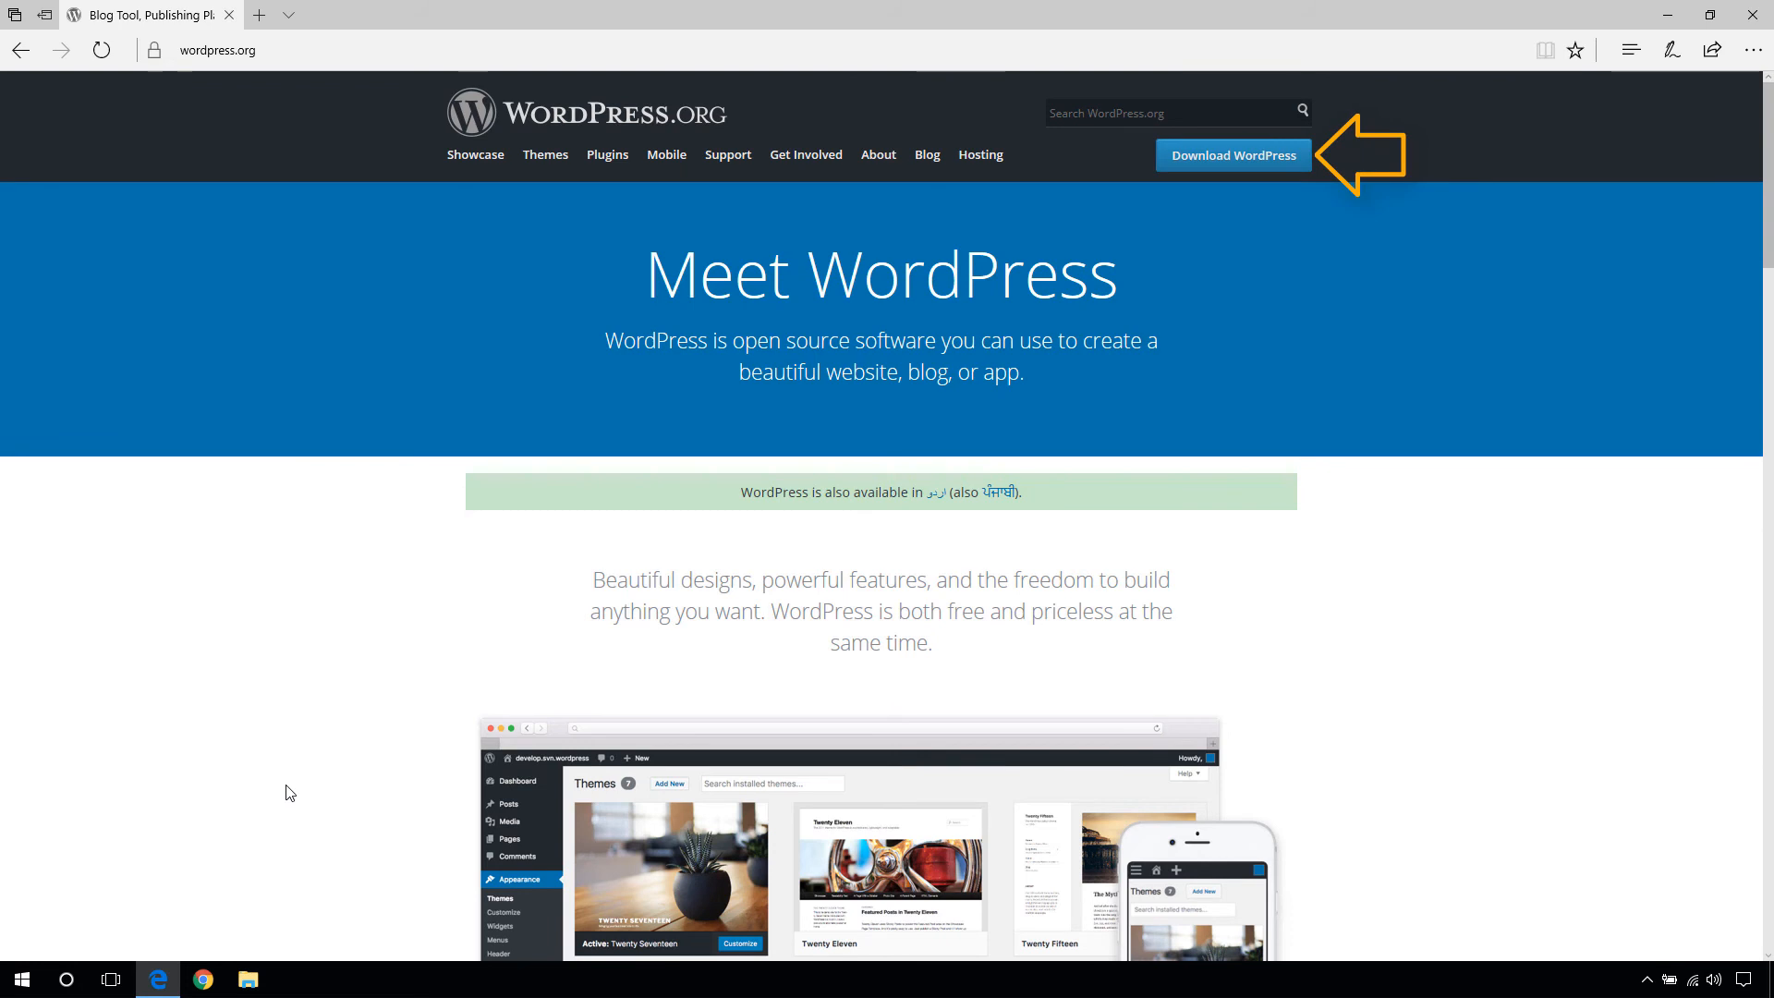
pyautogui.click(1231, 164)
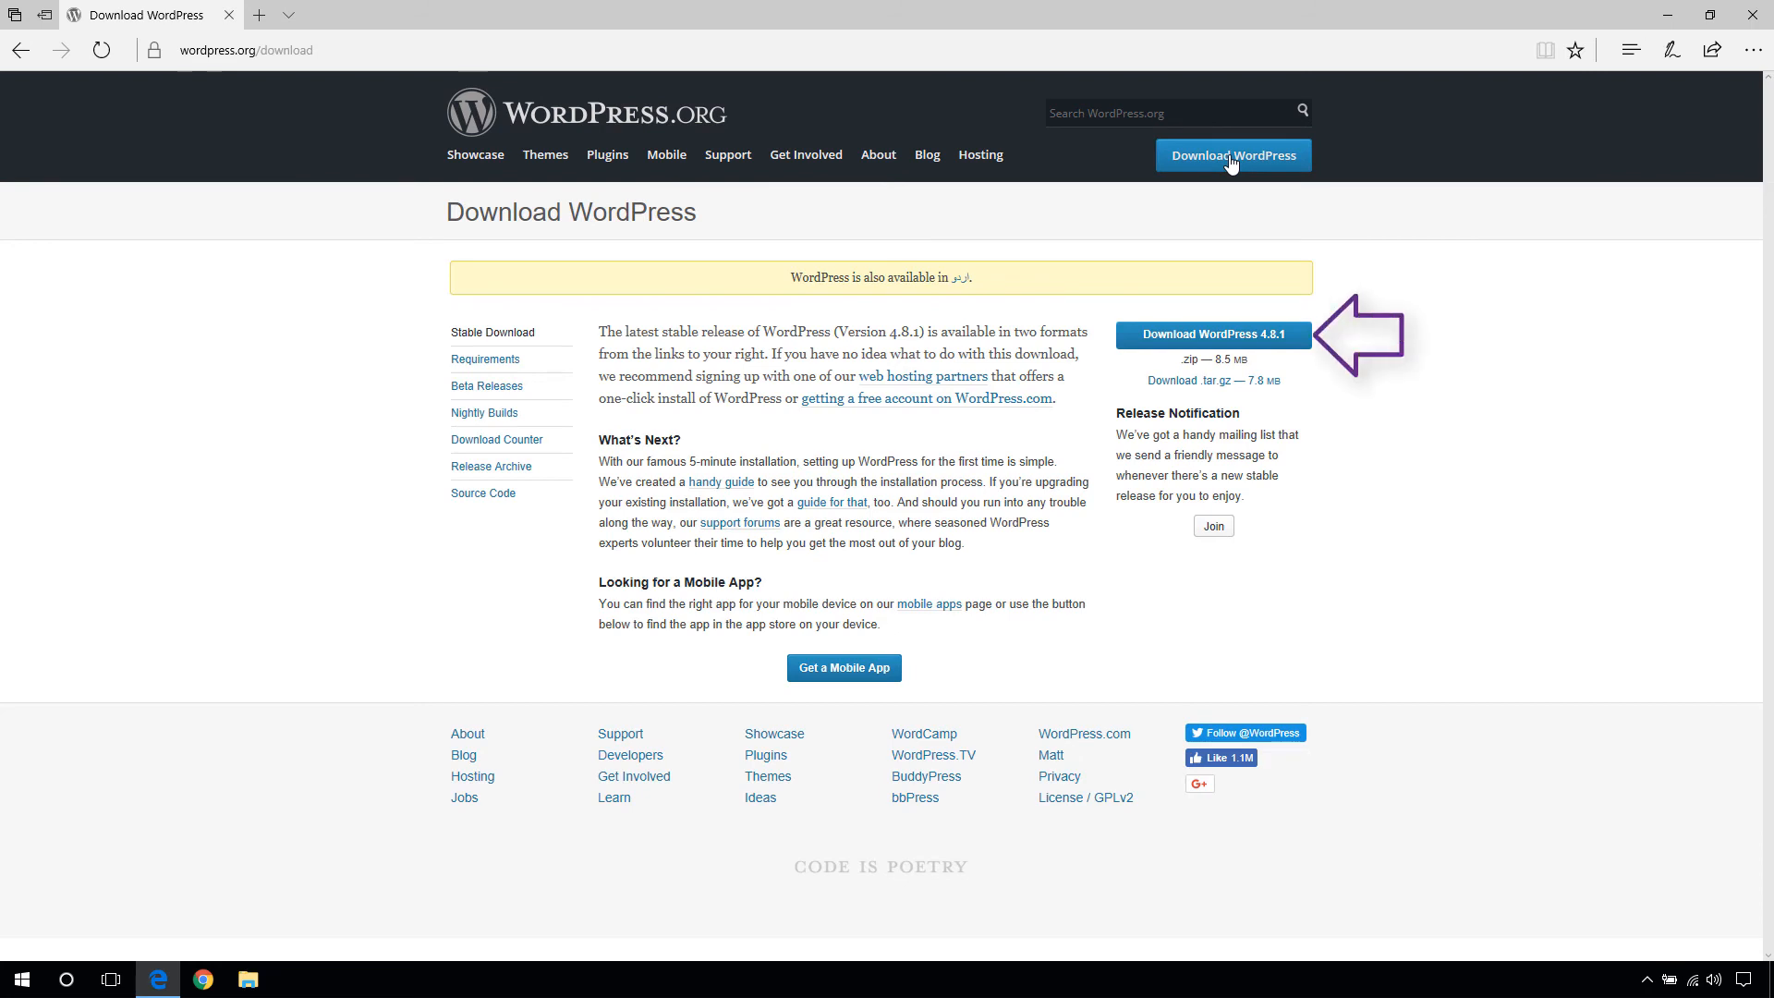
pyautogui.click(1228, 340)
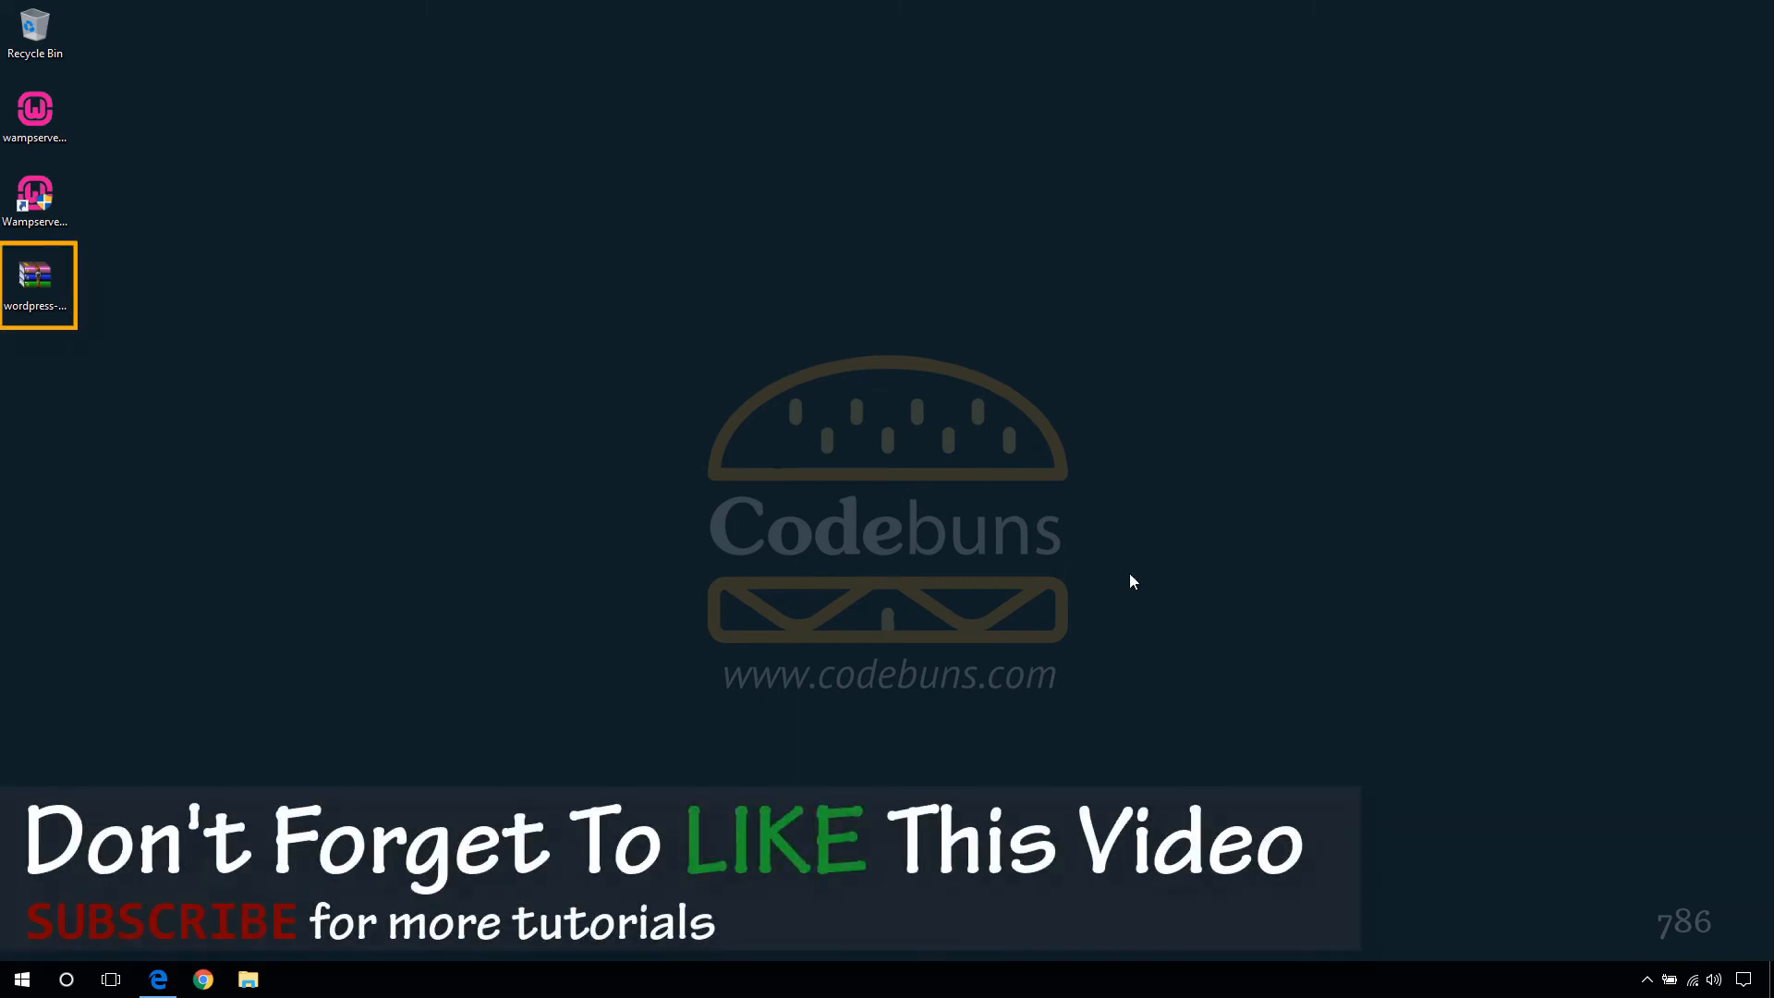
# - Open WampServer's www directory (C:\wamp64\www) in File Explorer from the tray menu
pyautogui.click(1647, 981)
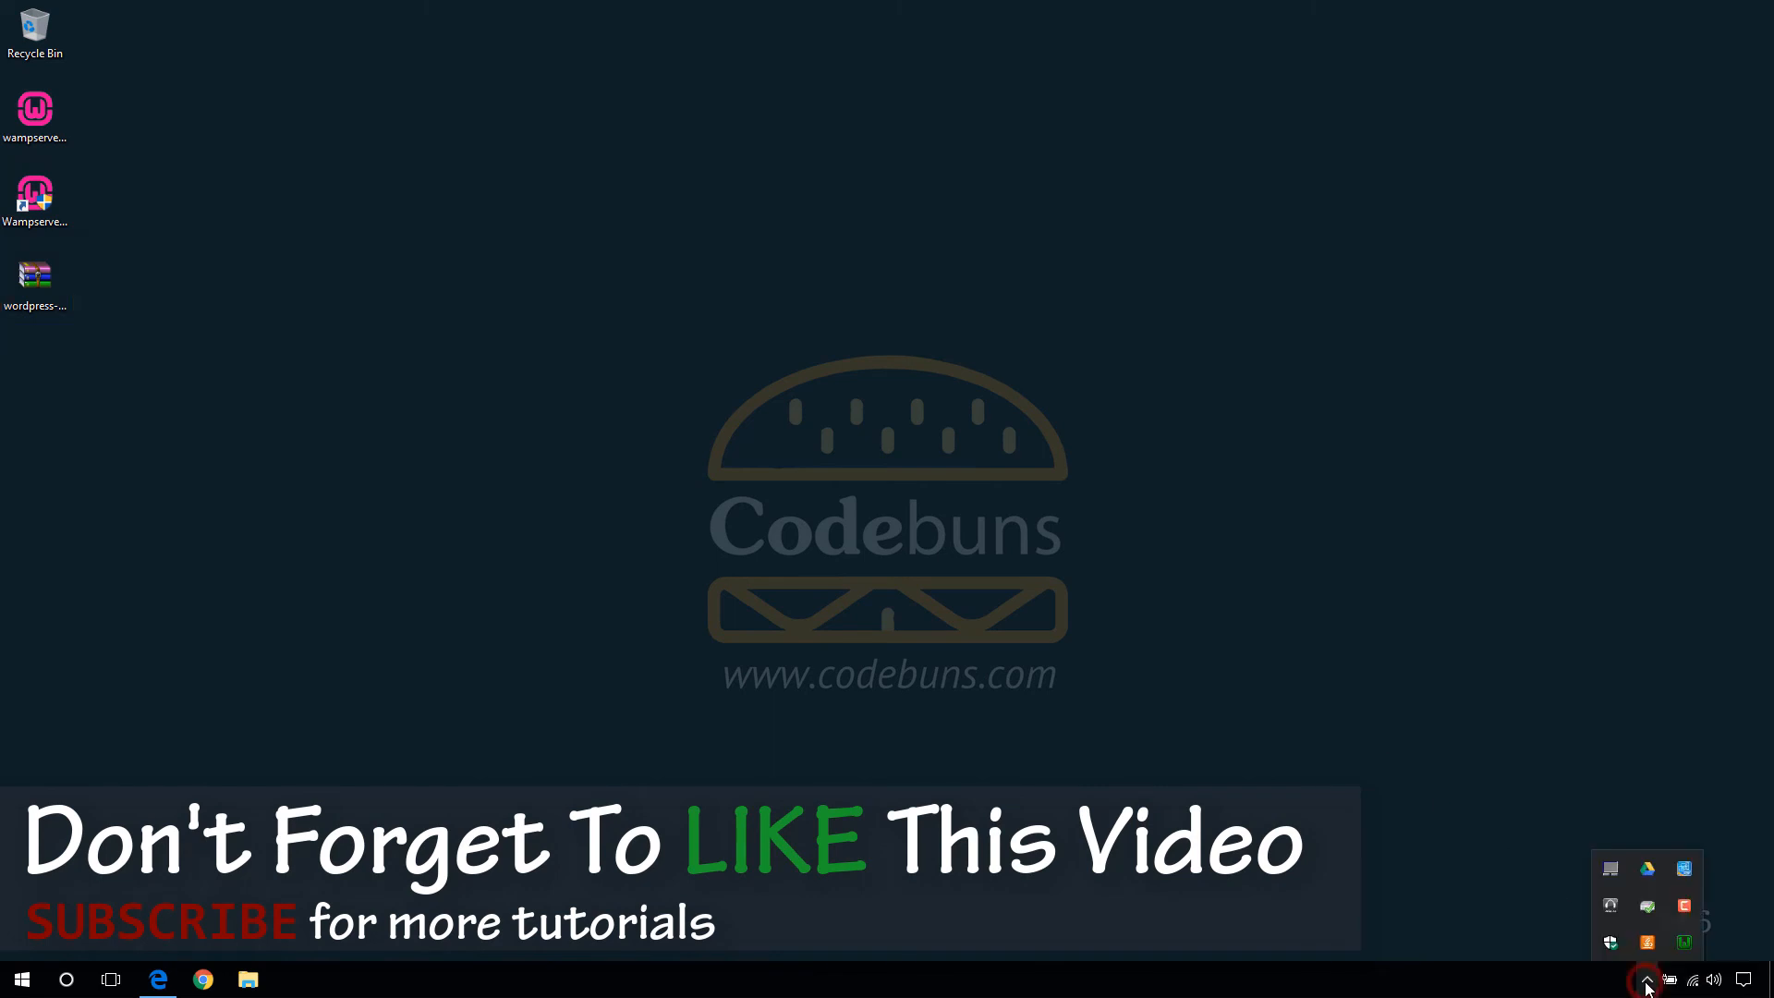
pyautogui.click(1695, 940)
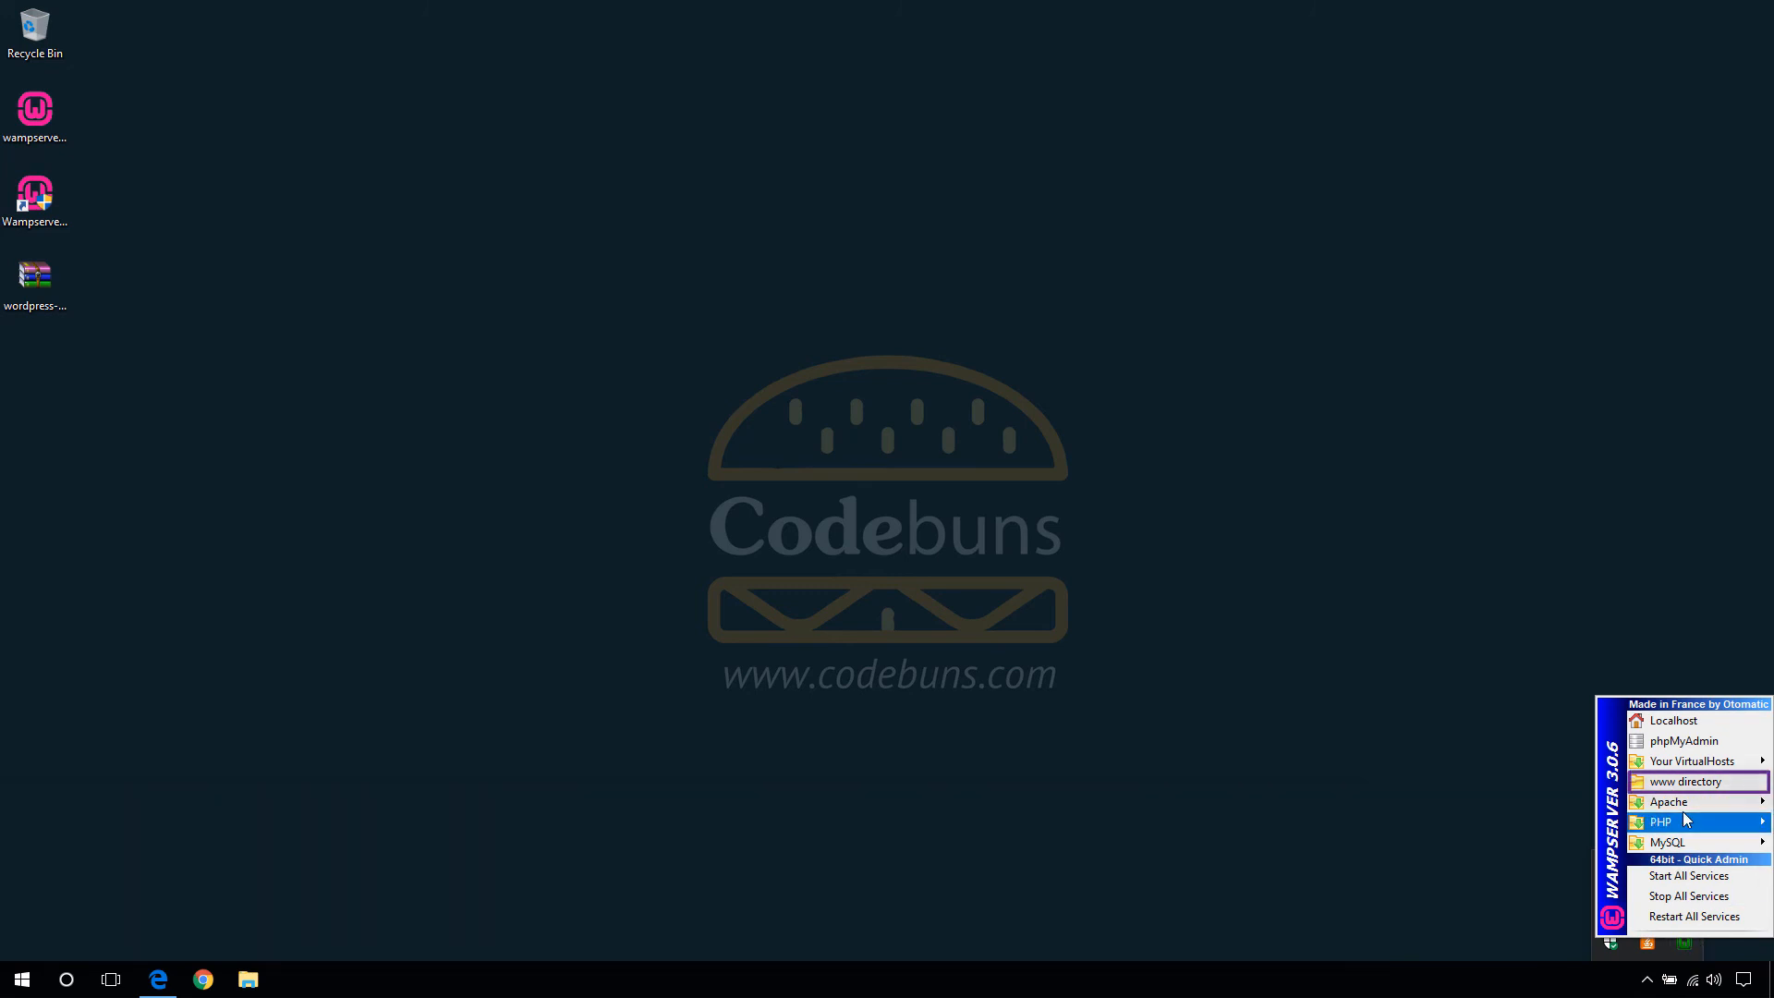
pyautogui.click(1684, 785)
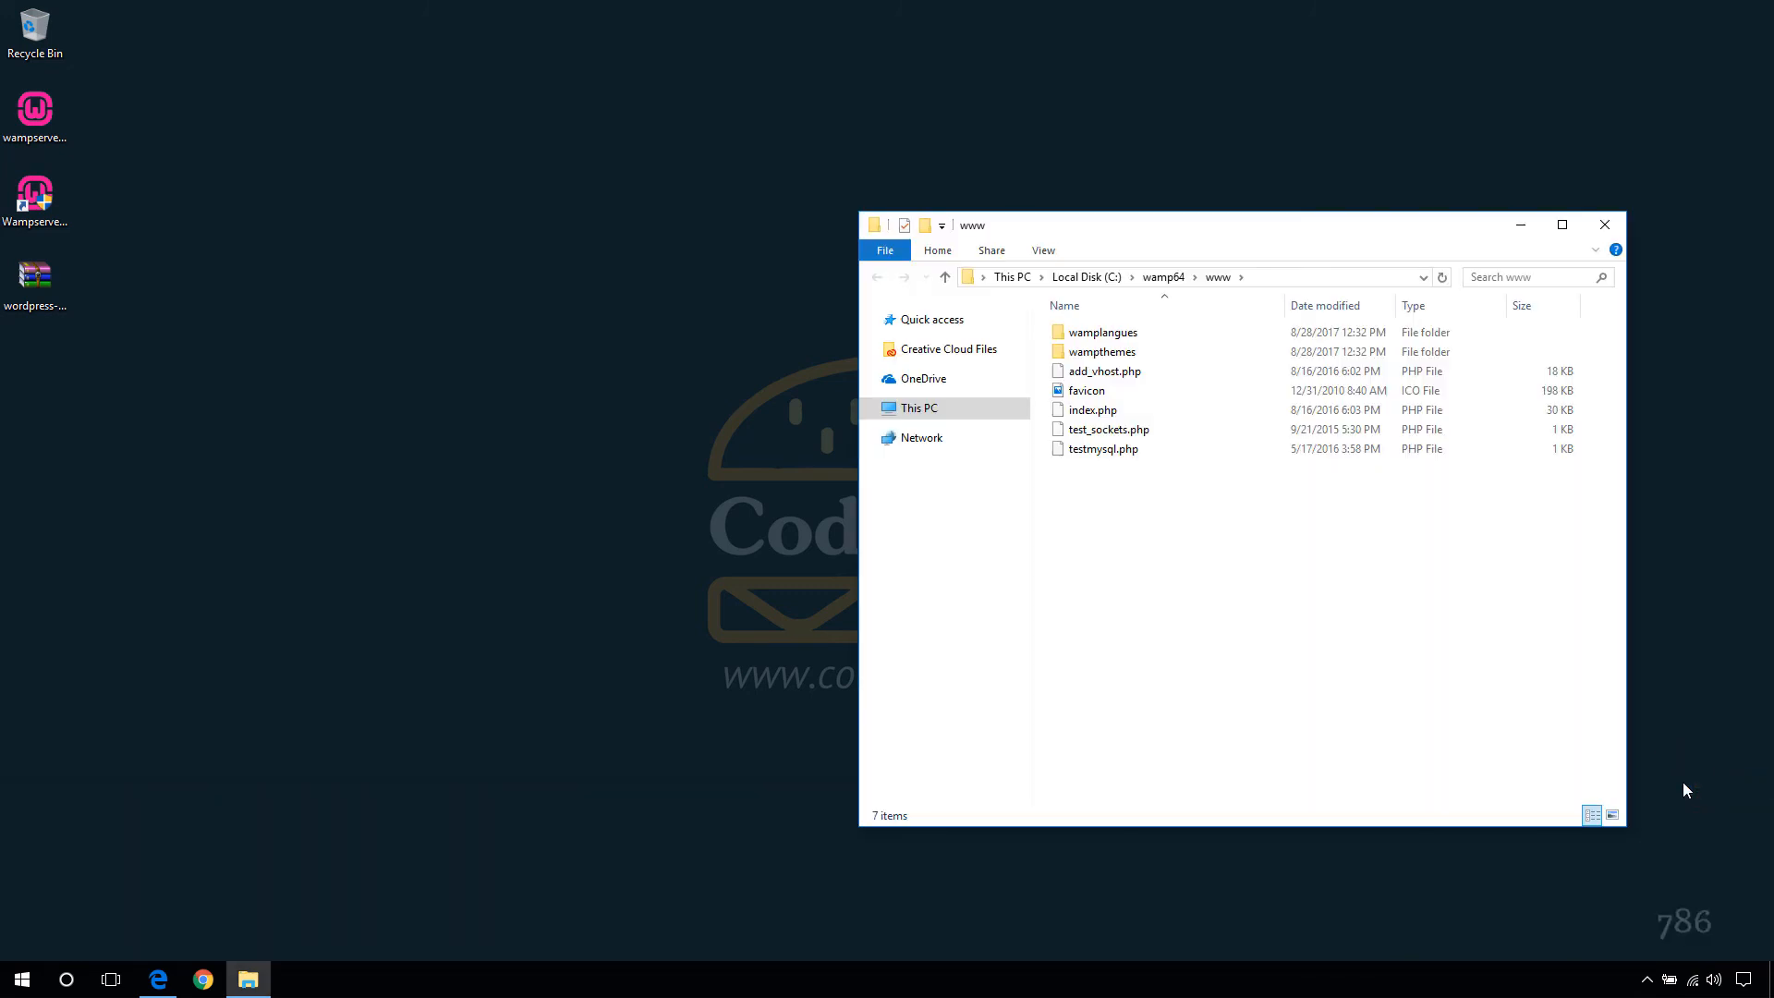
# - Show the www folder path as text and open wordpress-4.8.1.zip in WinRAR
pyautogui.click(1298, 277)
pyautogui.click(1298, 277)
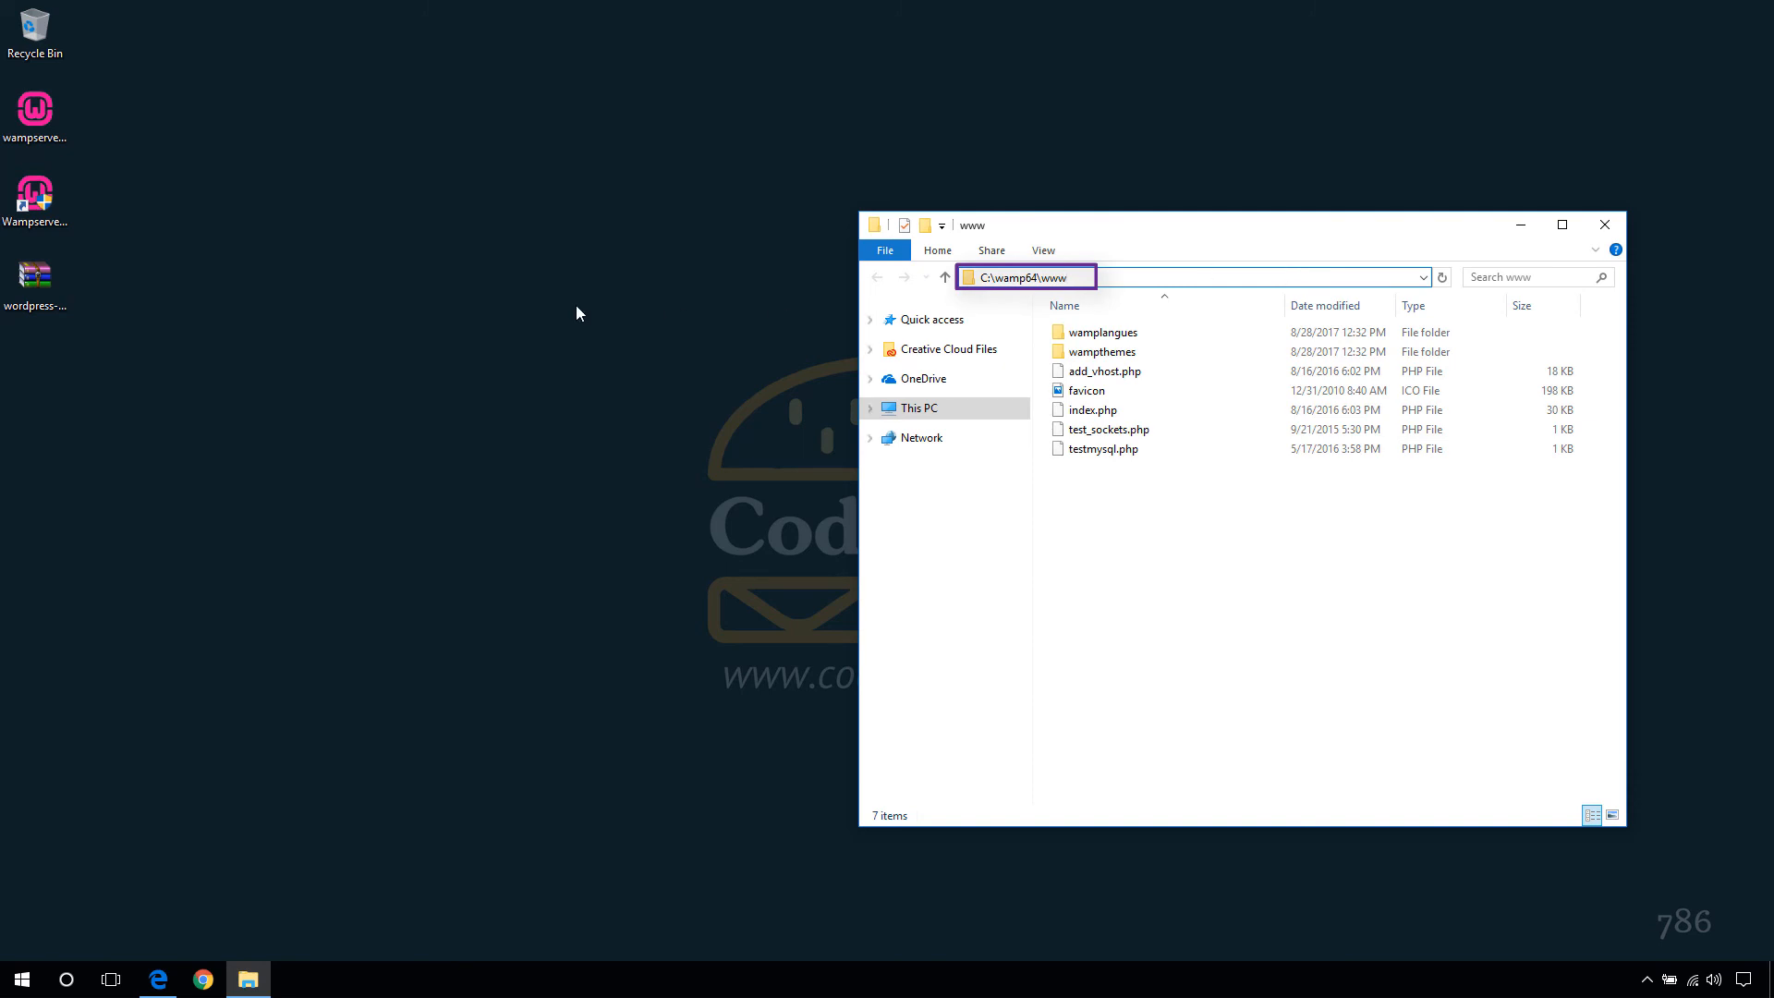
pyautogui.doubleClick(31, 285)
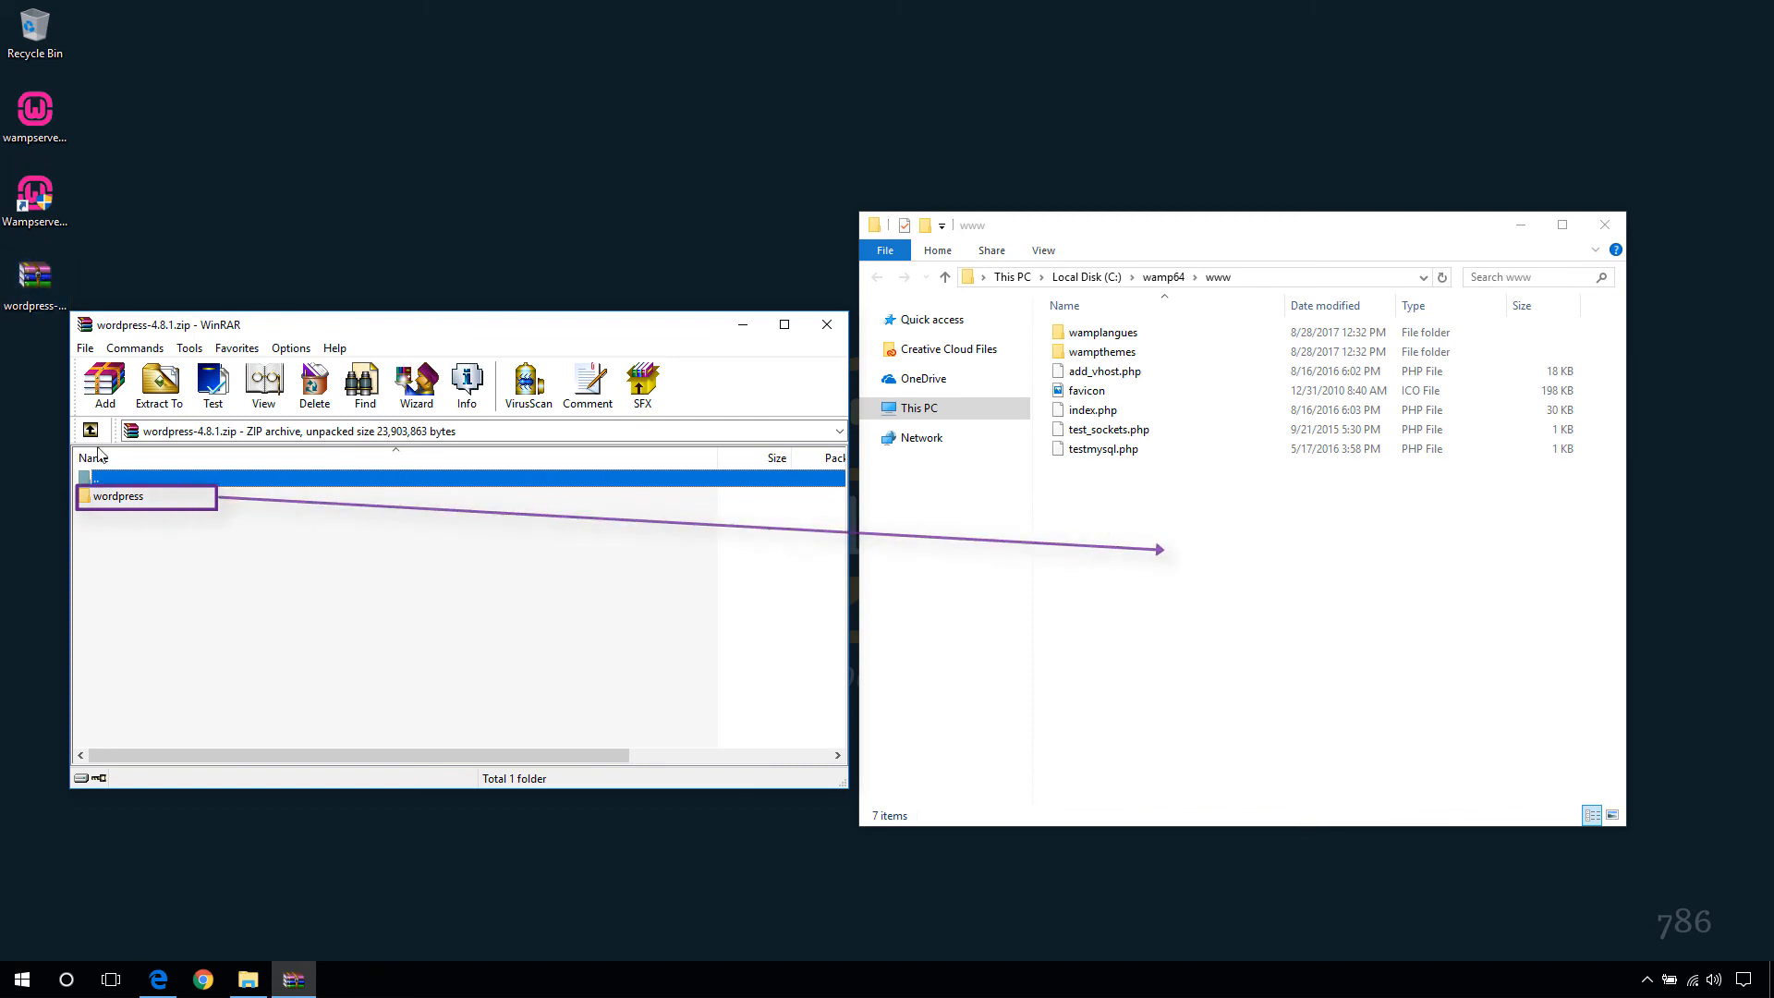
# - Drag the wordpress folder from the archive into C:\wamp64\www, then close WinRAR
pyautogui.click(114, 499)
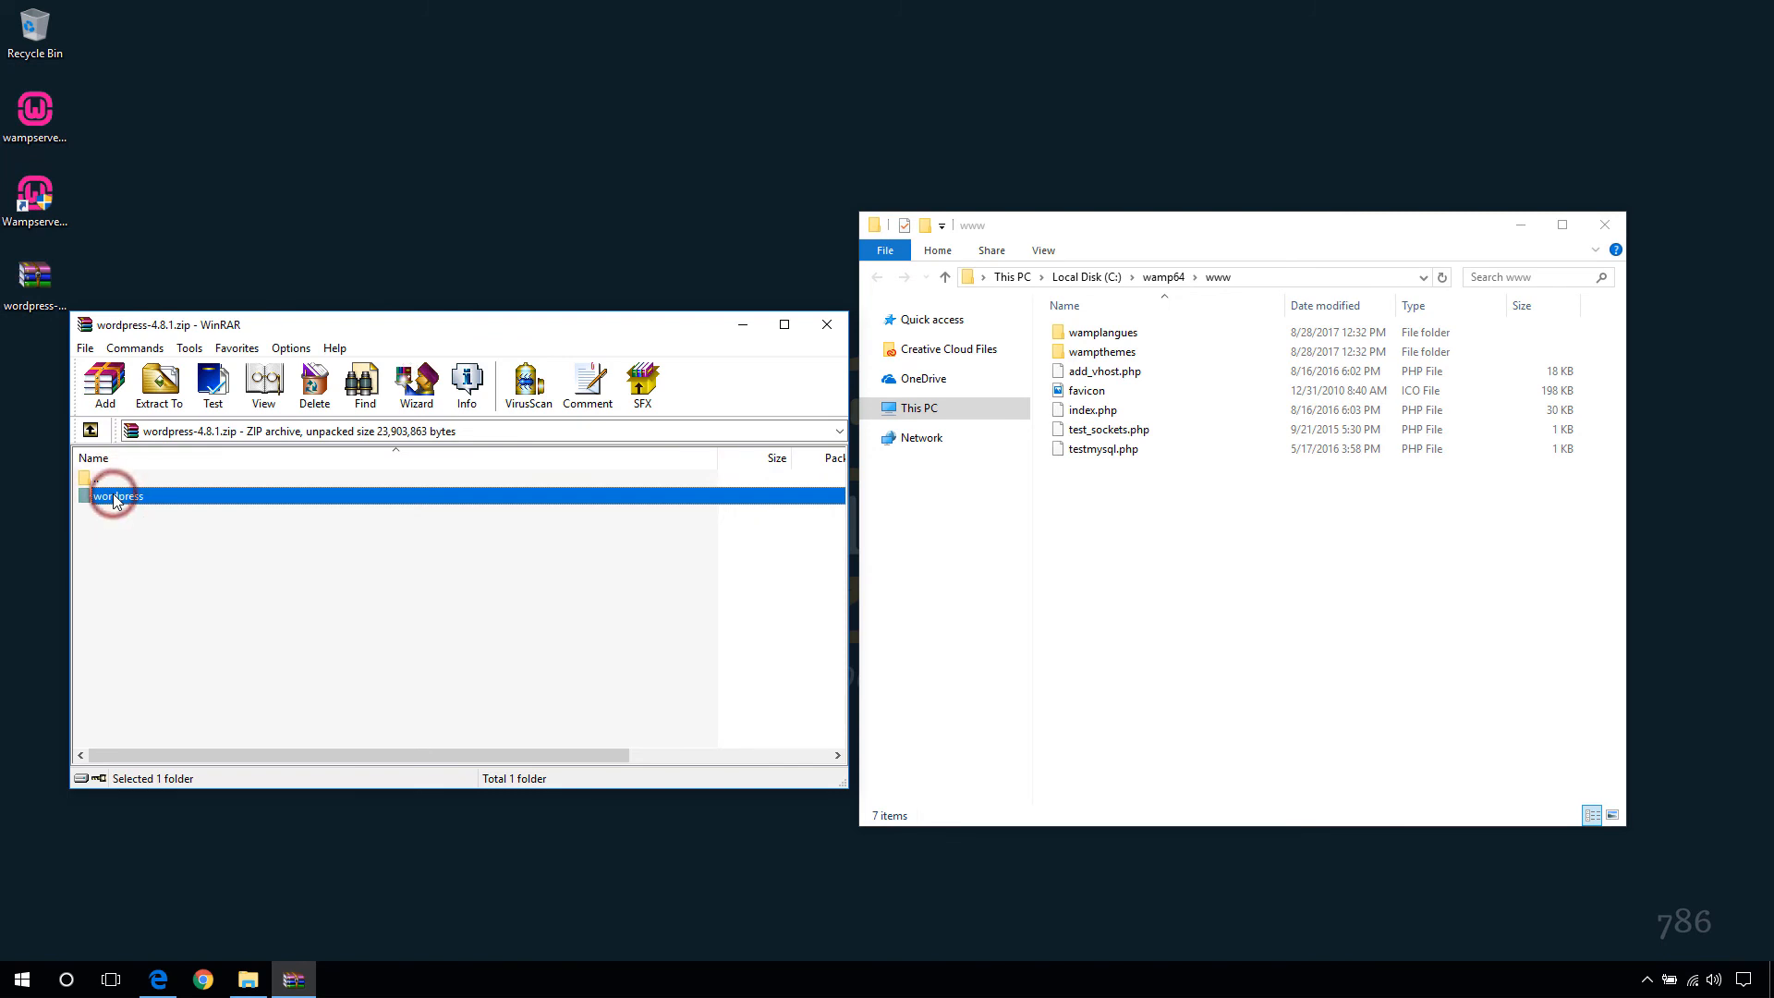
pyautogui.moveTo(114, 499); pyautogui.dragTo(1167, 568)
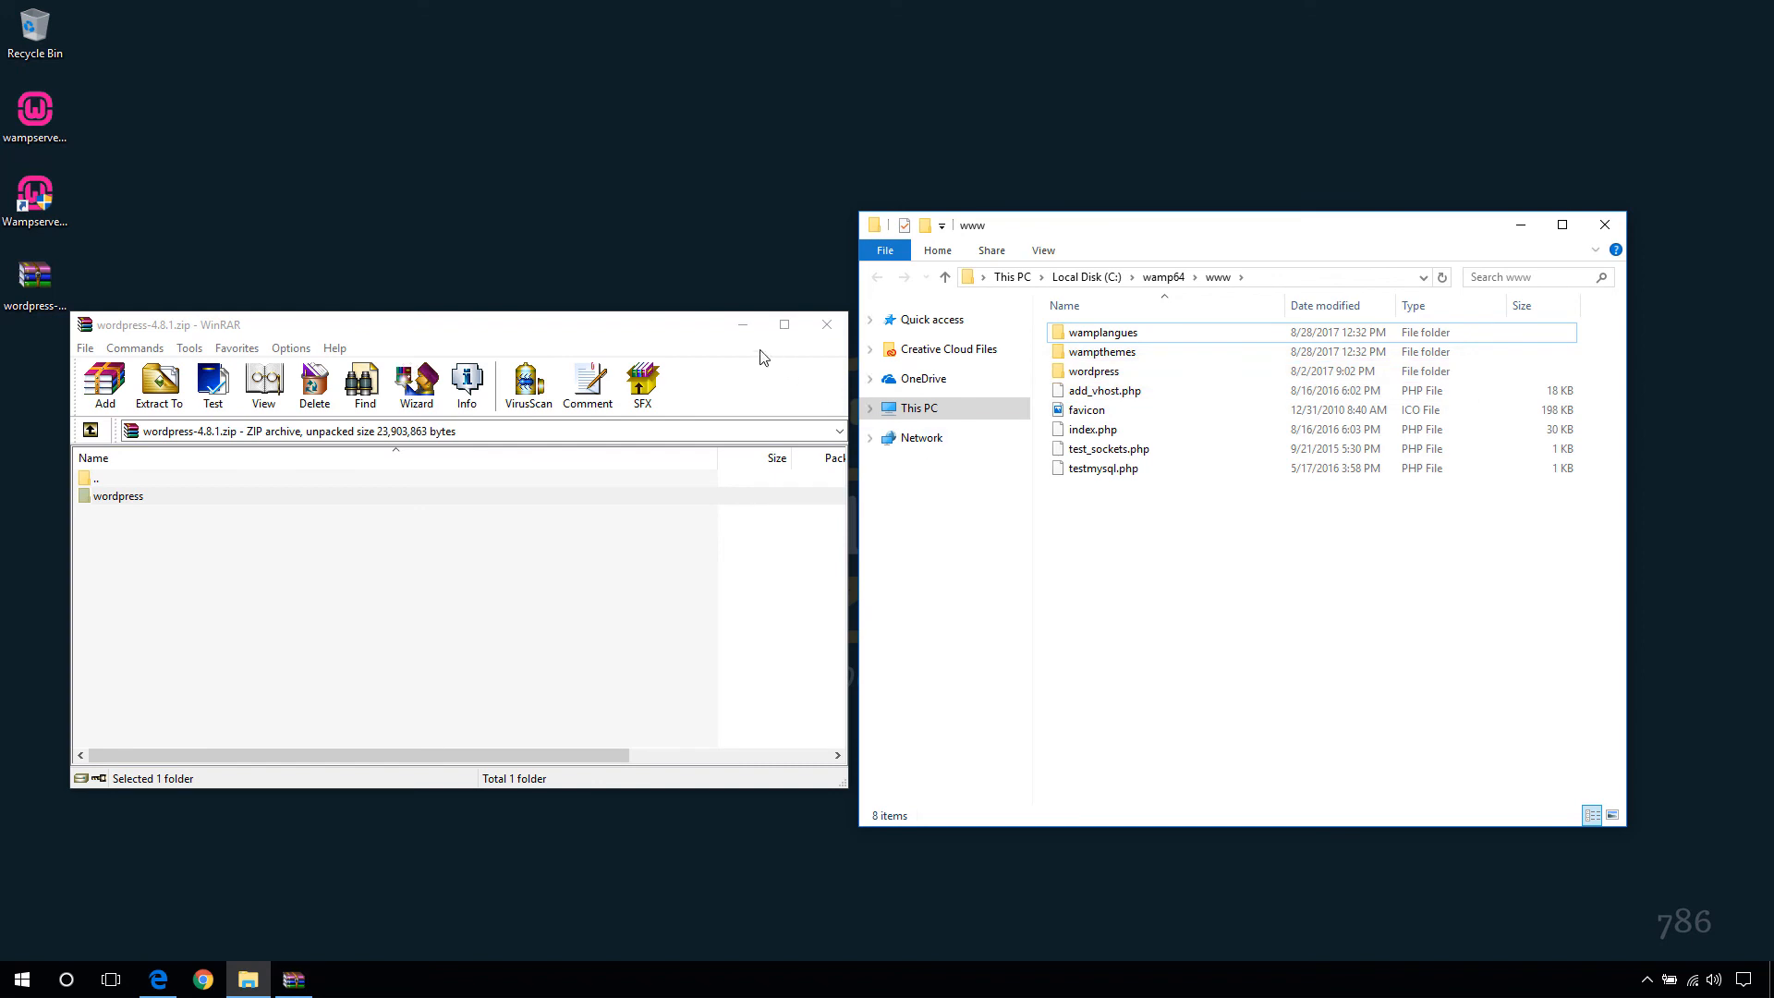
pyautogui.click(764, 360)
pyautogui.click(835, 332)
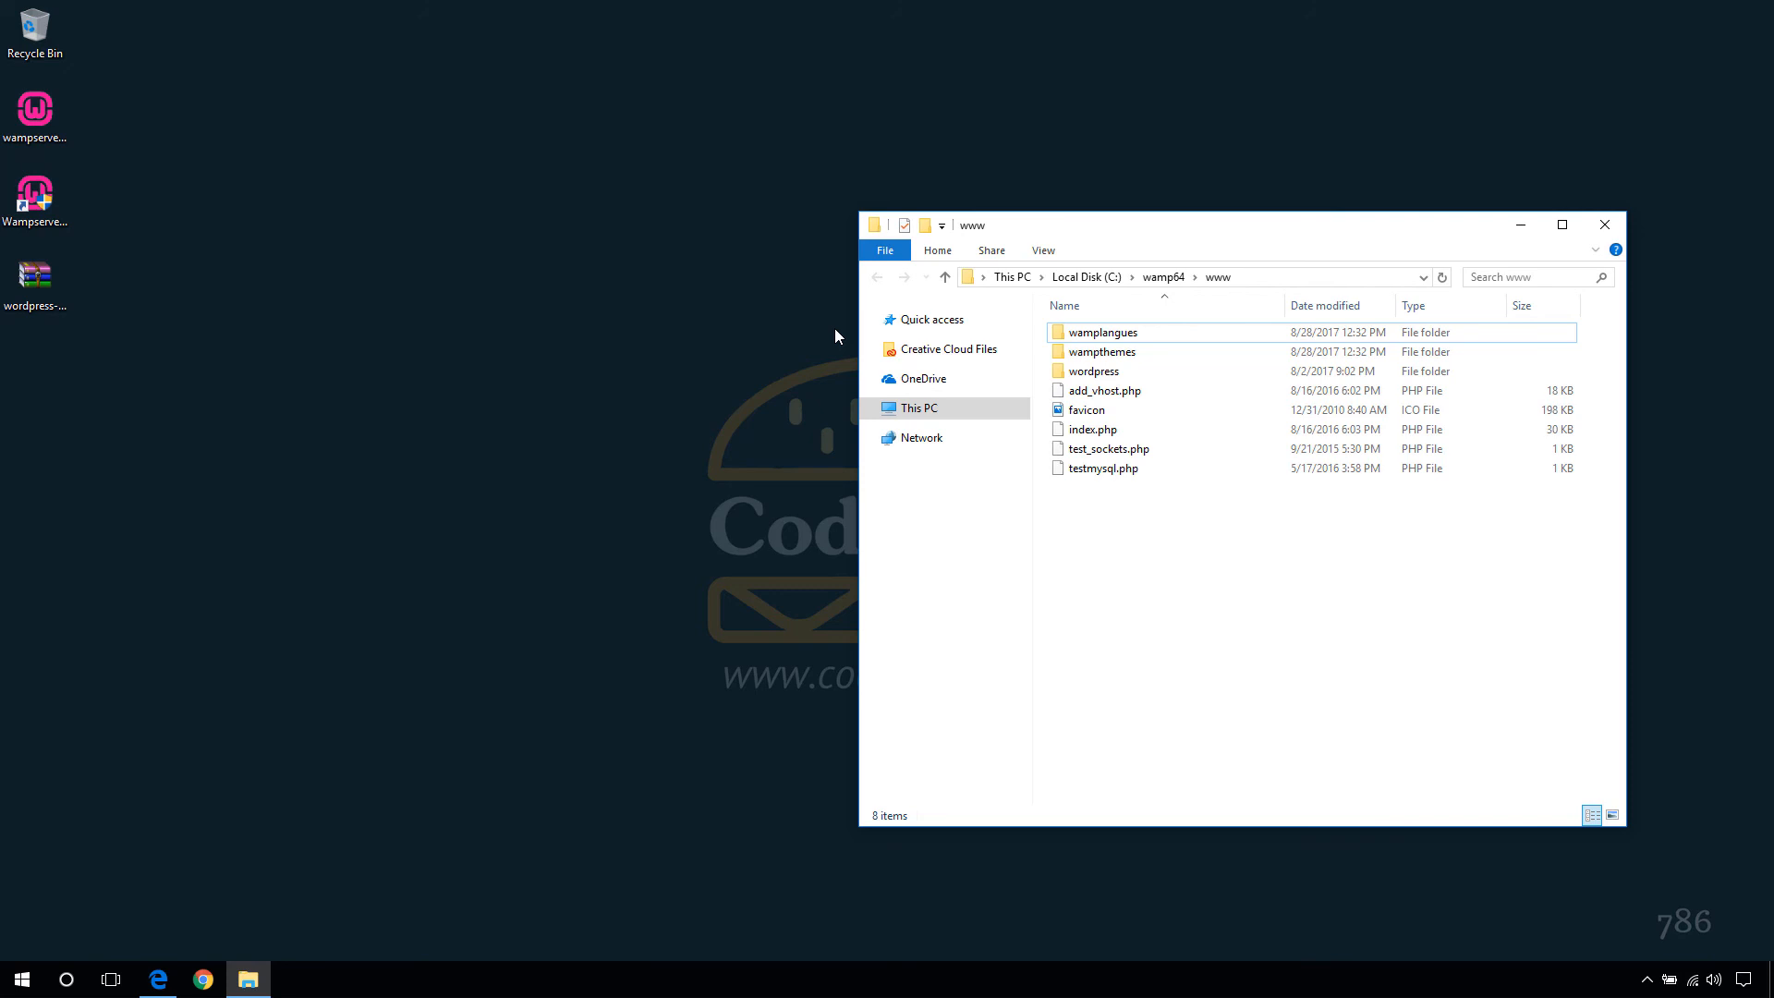
pyautogui.click(162, 982)
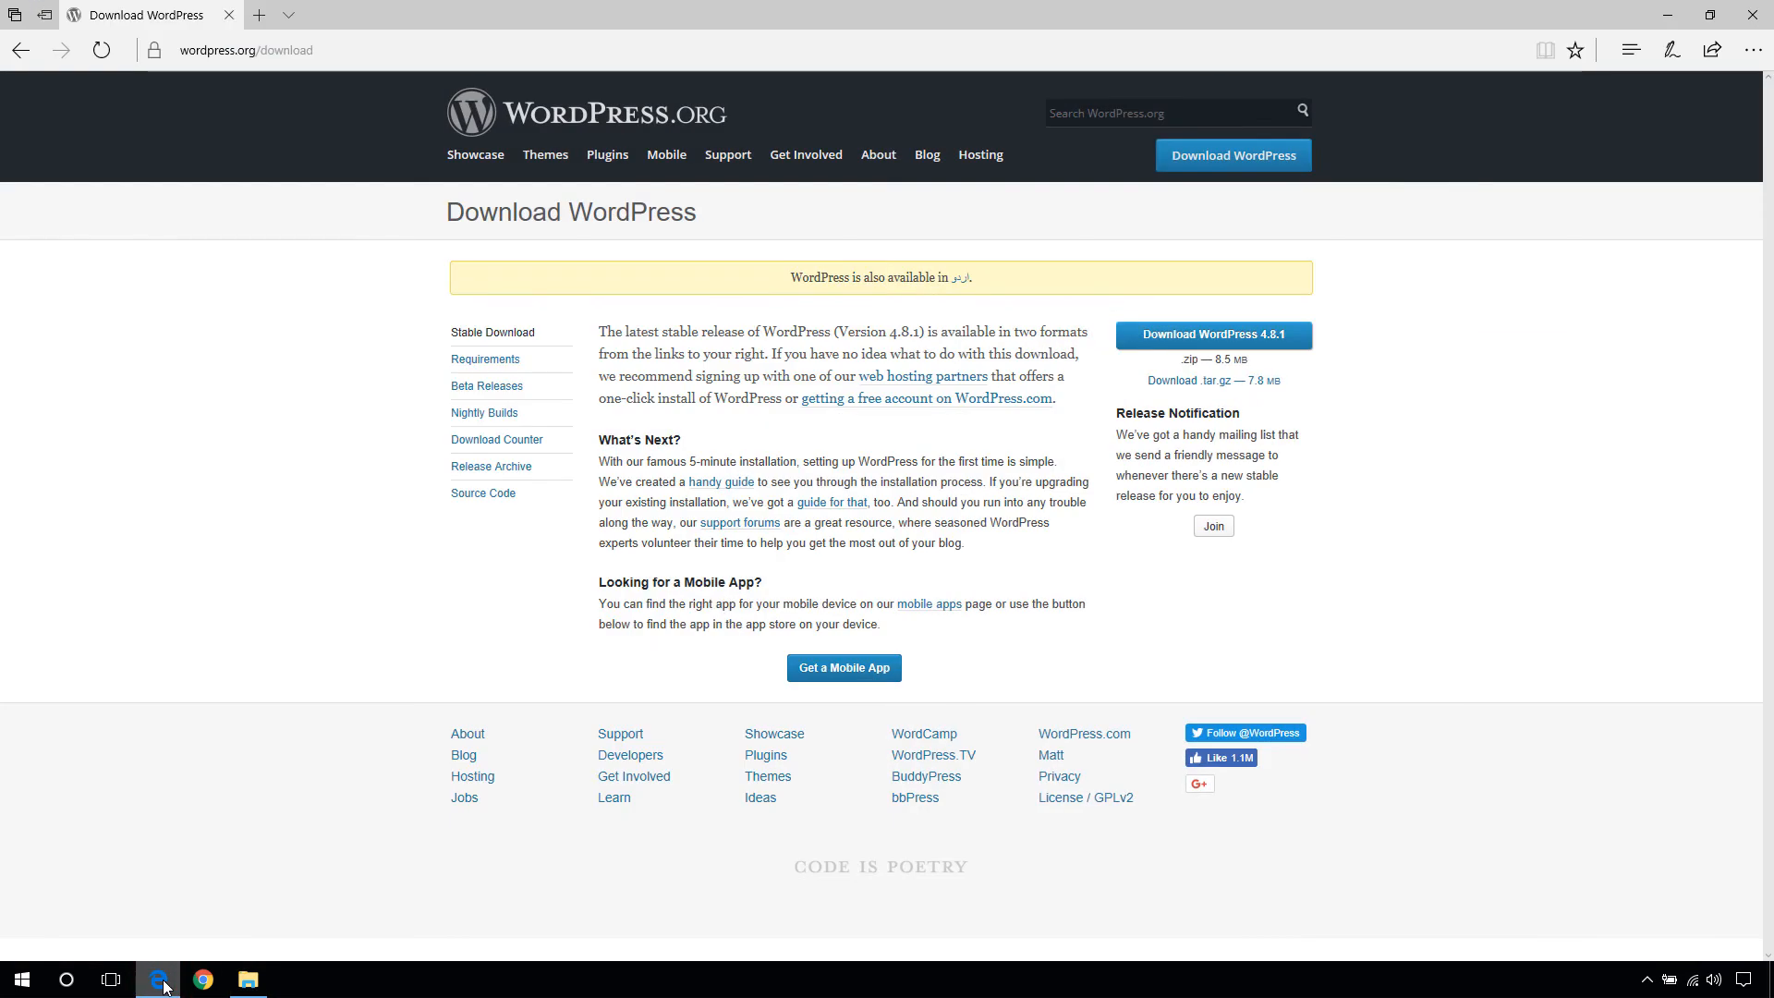
pyautogui.click(259, 15)
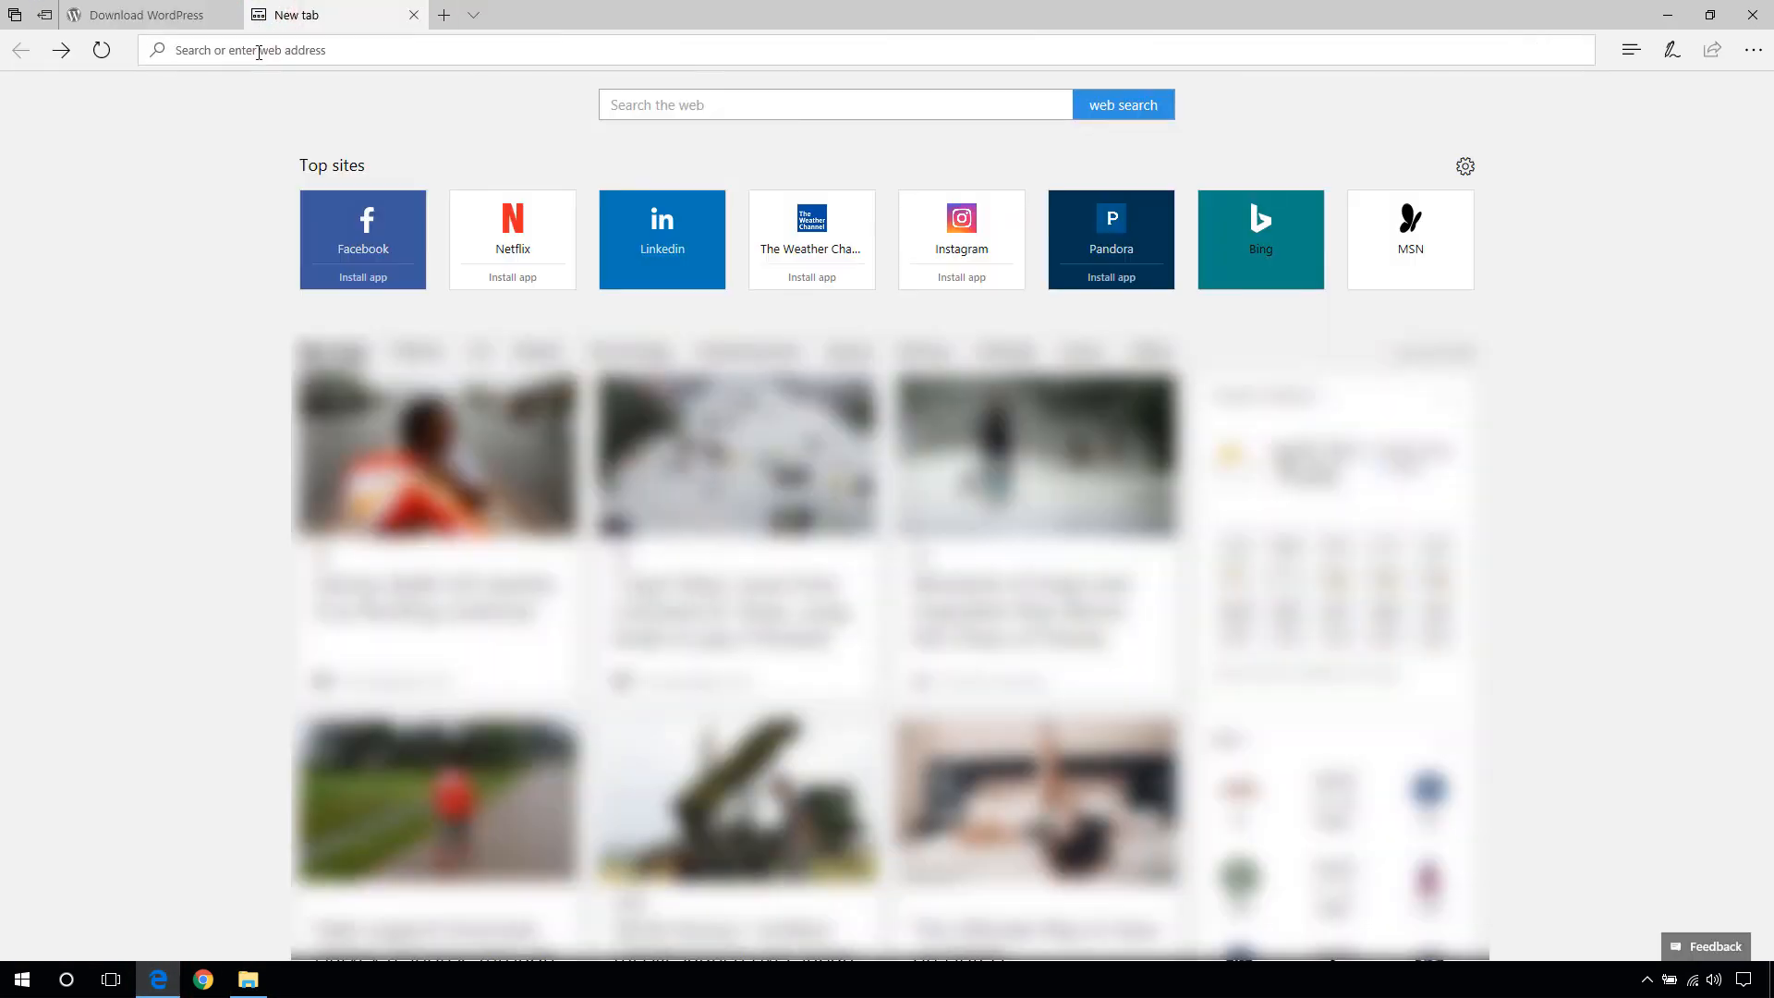
pyautogui.click(259, 49)
pyautogui.write('localhost/')
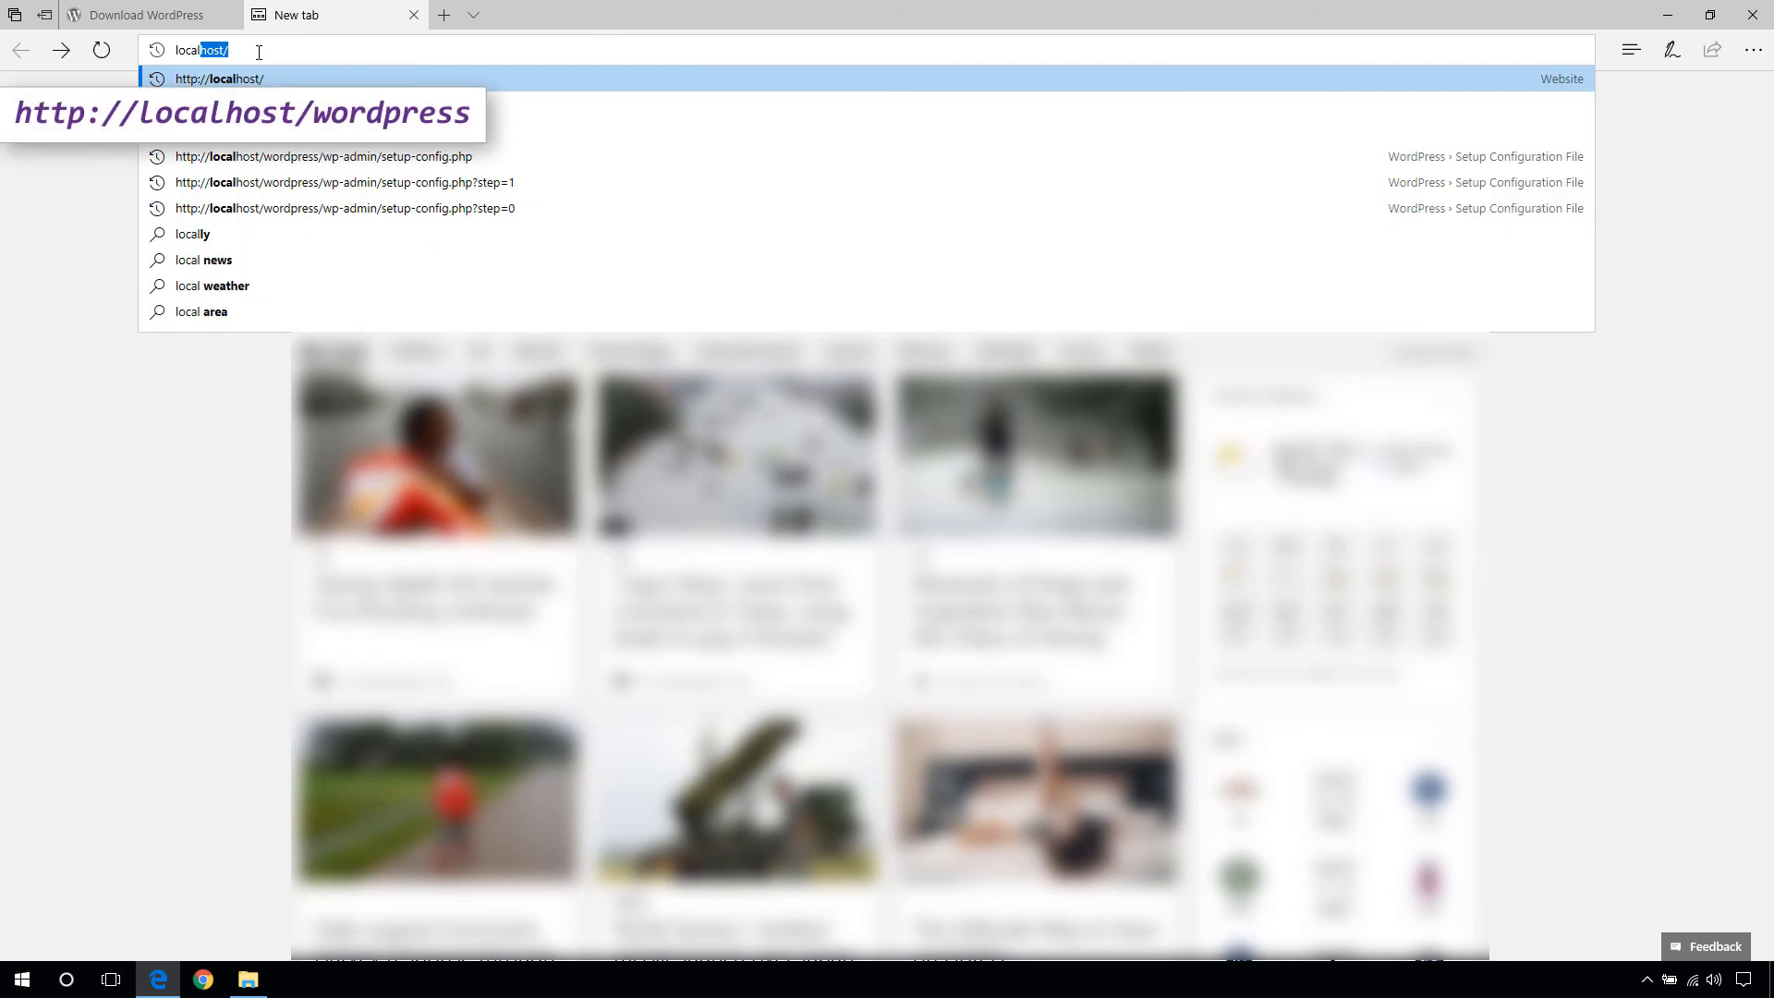
pyautogui.press('Down')
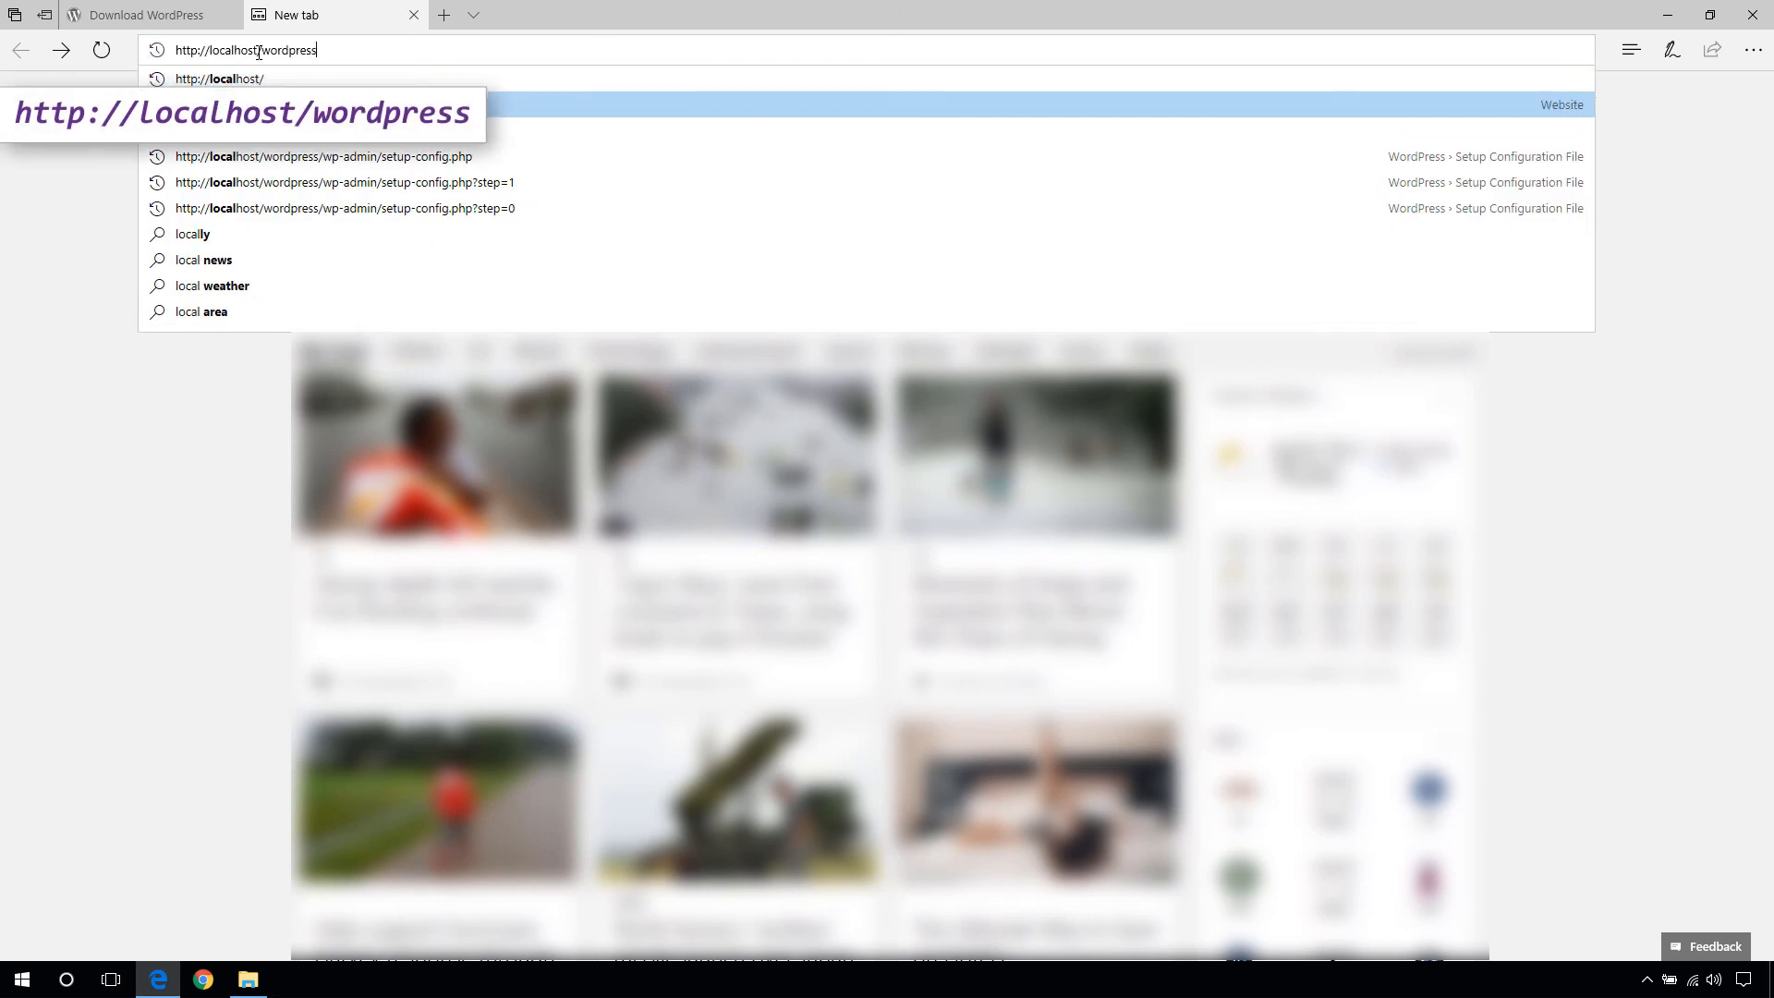
pyautogui.press('Return')
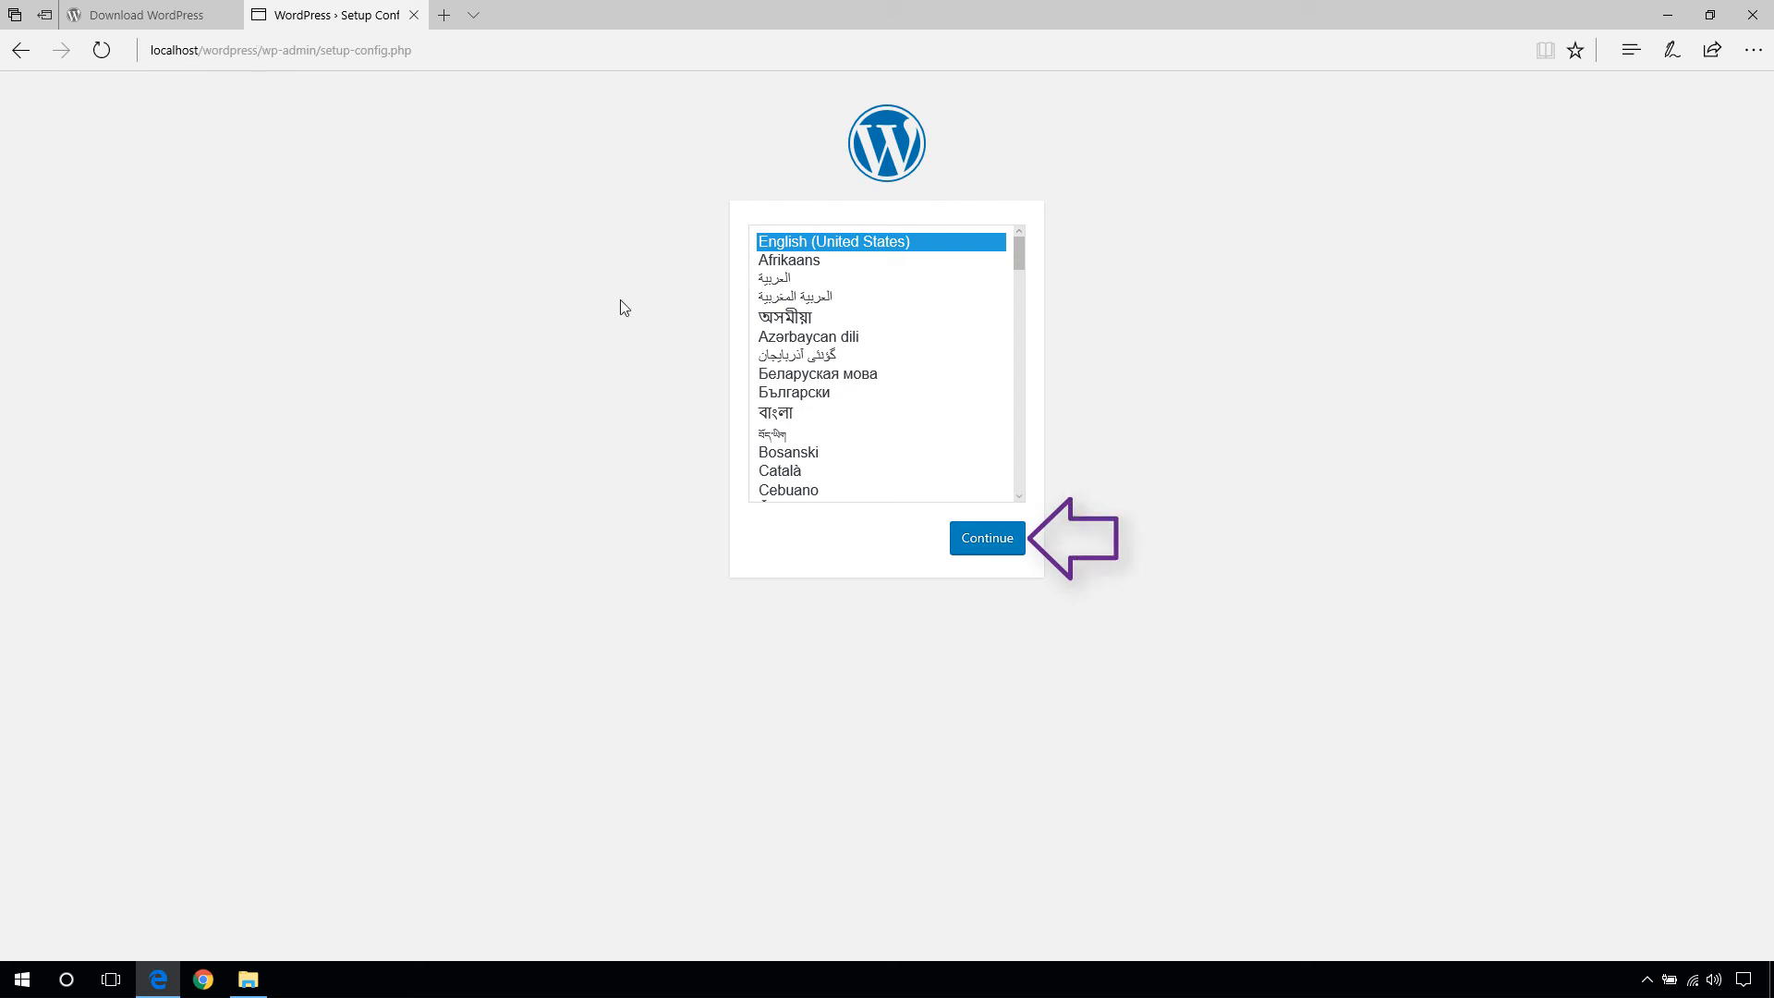
# - Keep English (United States) and move past the welcome page to the database form
pyautogui.click(974, 540)
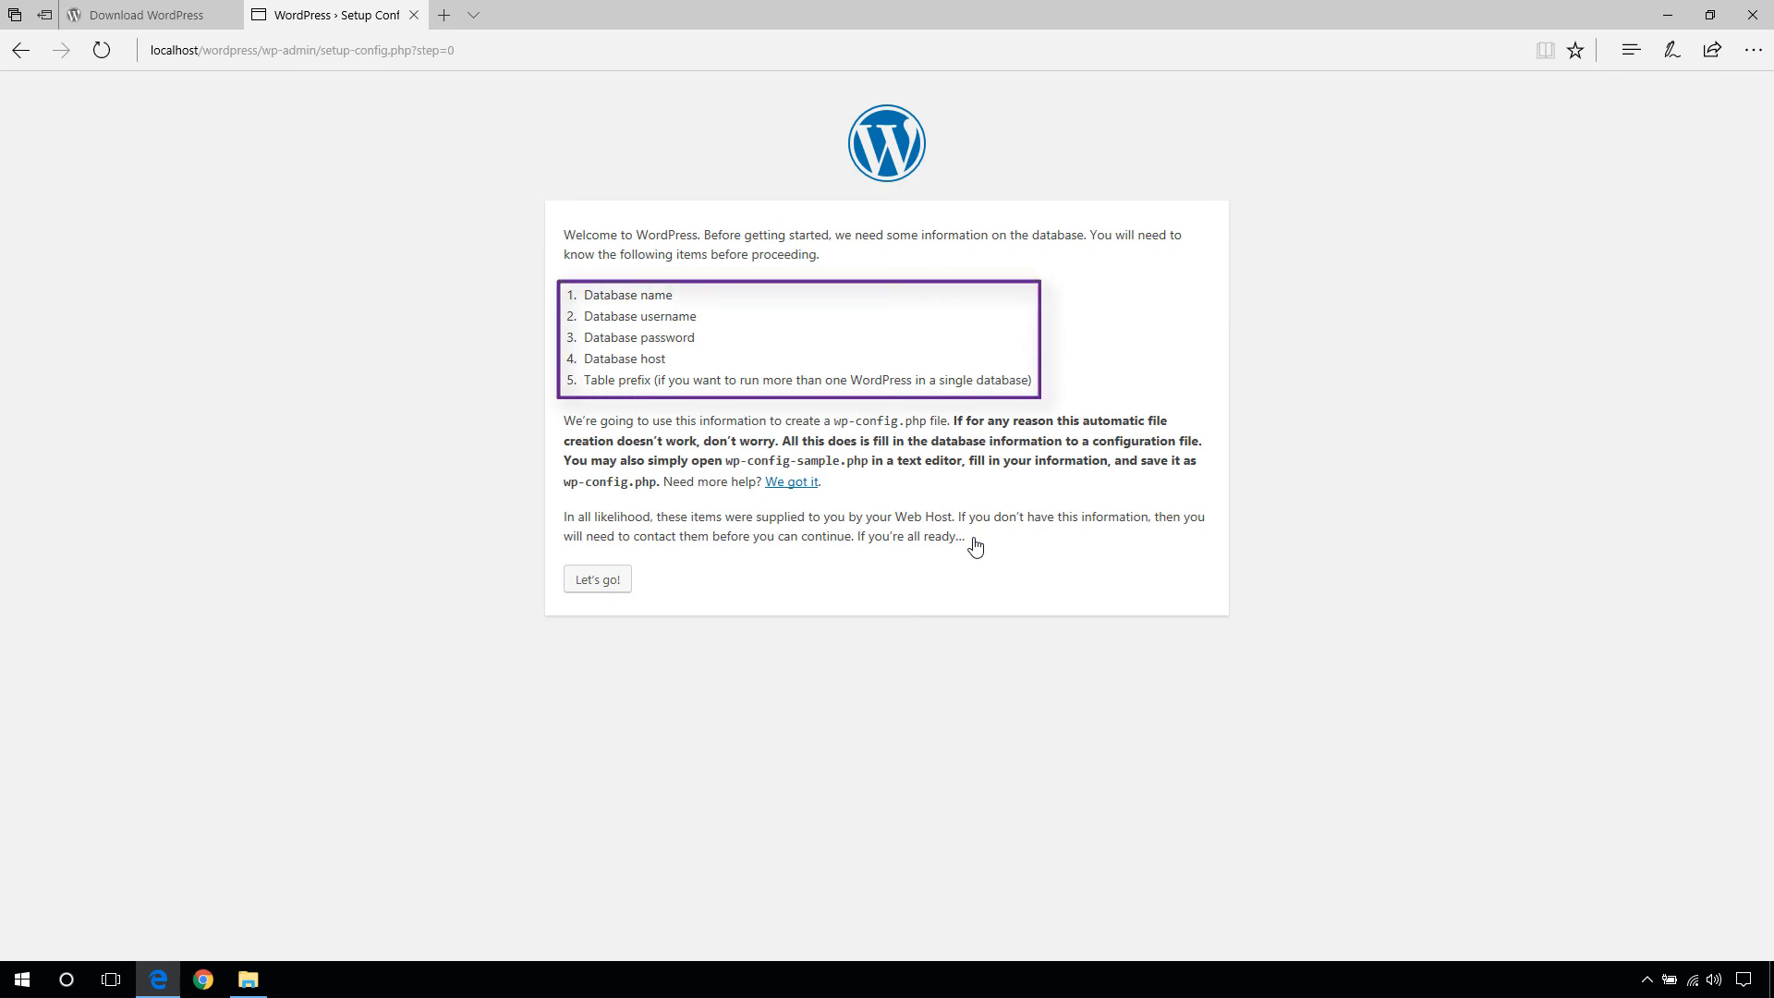
pyautogui.click(598, 580)
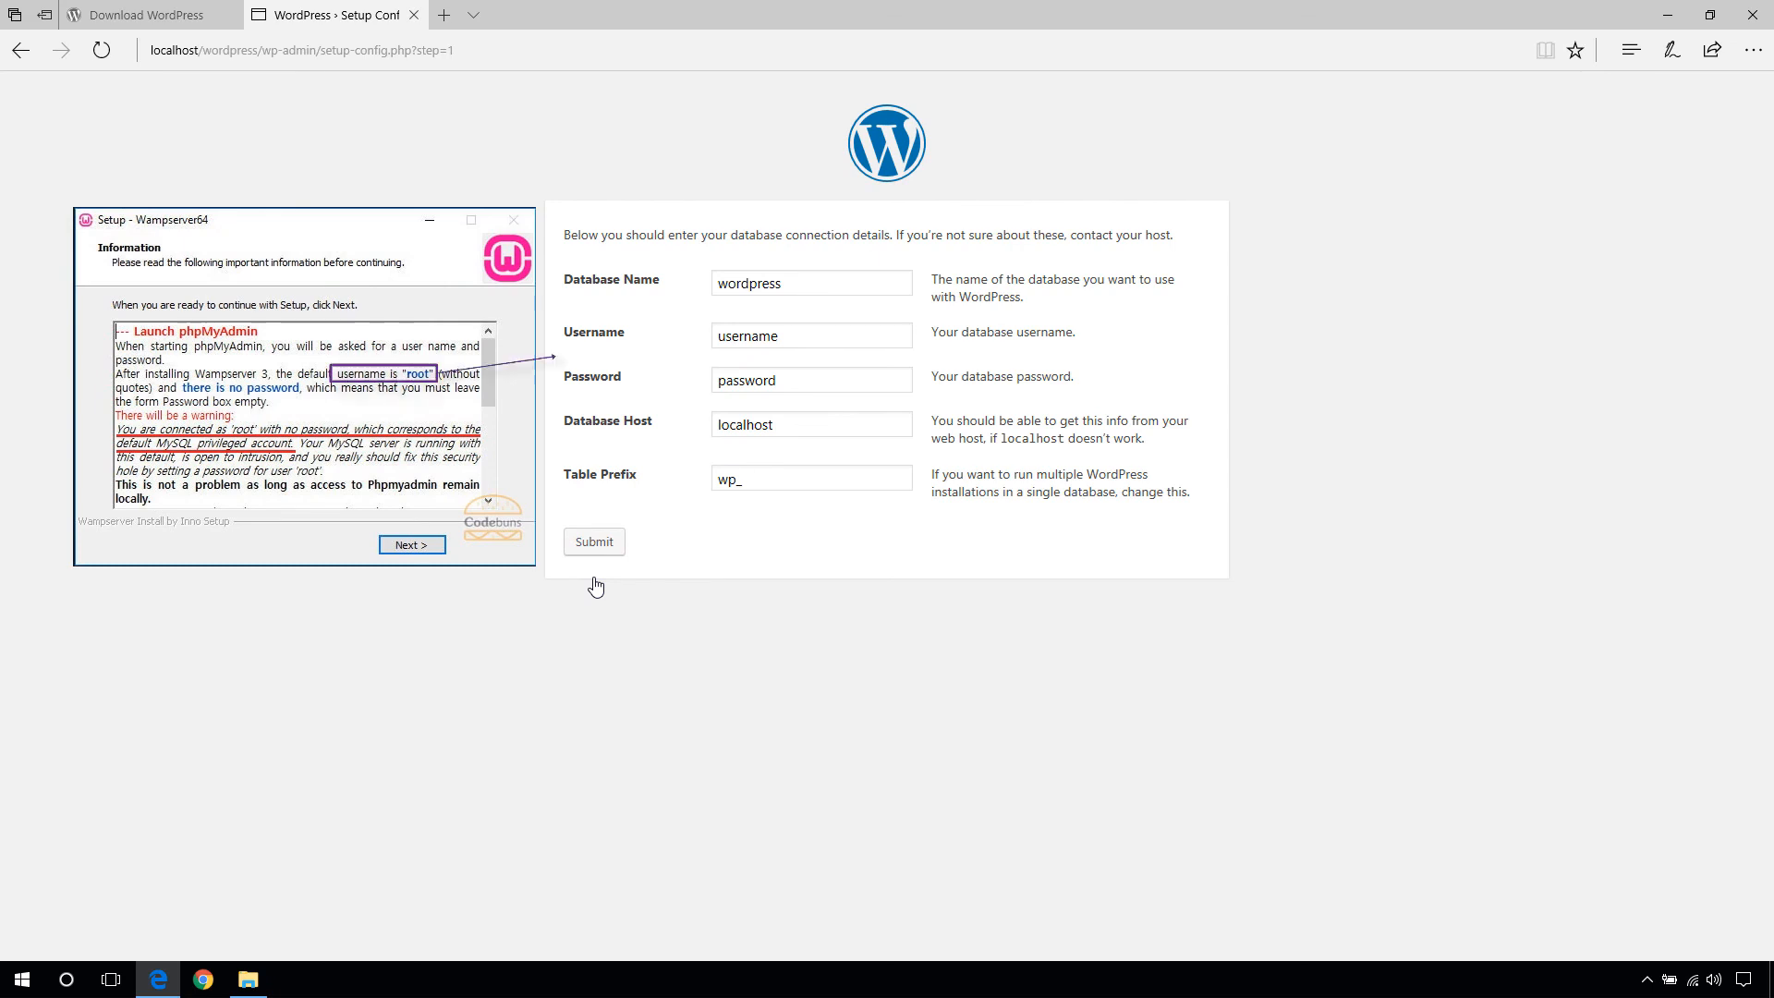
# - Enter database name codebuns_db, username root and an empty password, keeping localhost and prefix wp_
pyautogui.click(861, 287)
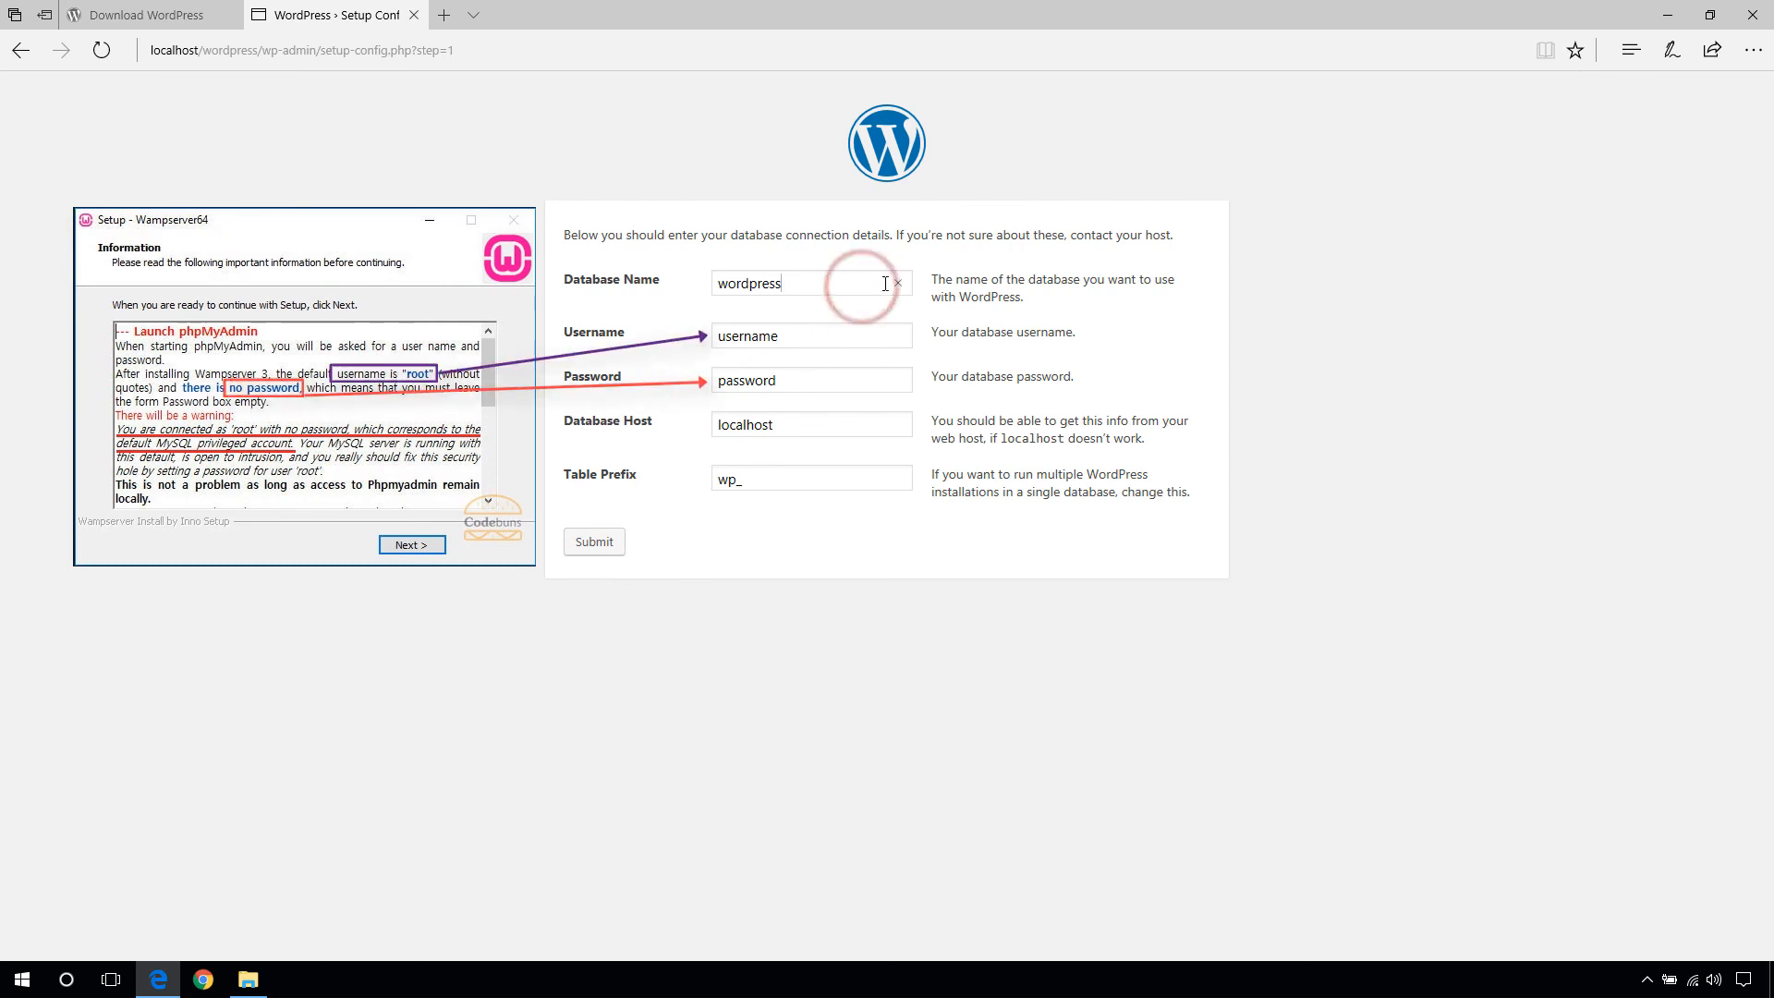
pyautogui.click(897, 283)
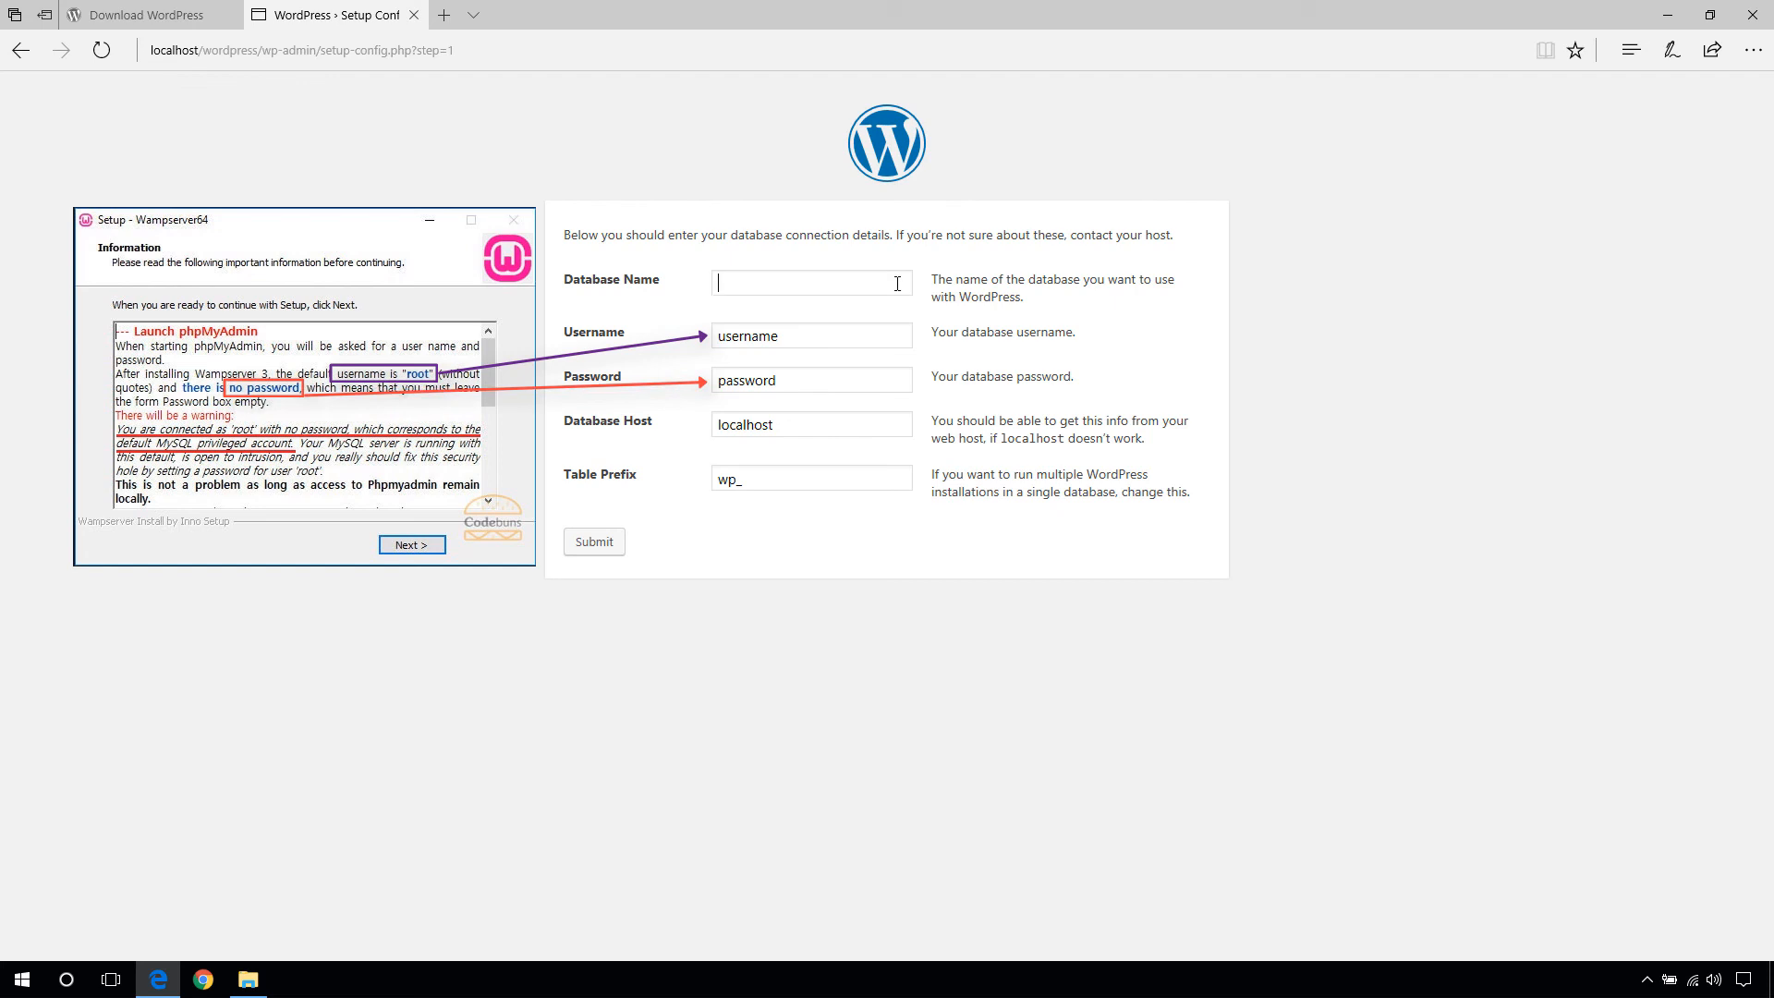
pyautogui.write('codebuns_db')
pyautogui.press('Tab')
pyautogui.write('root')
pyautogui.press('Tab')
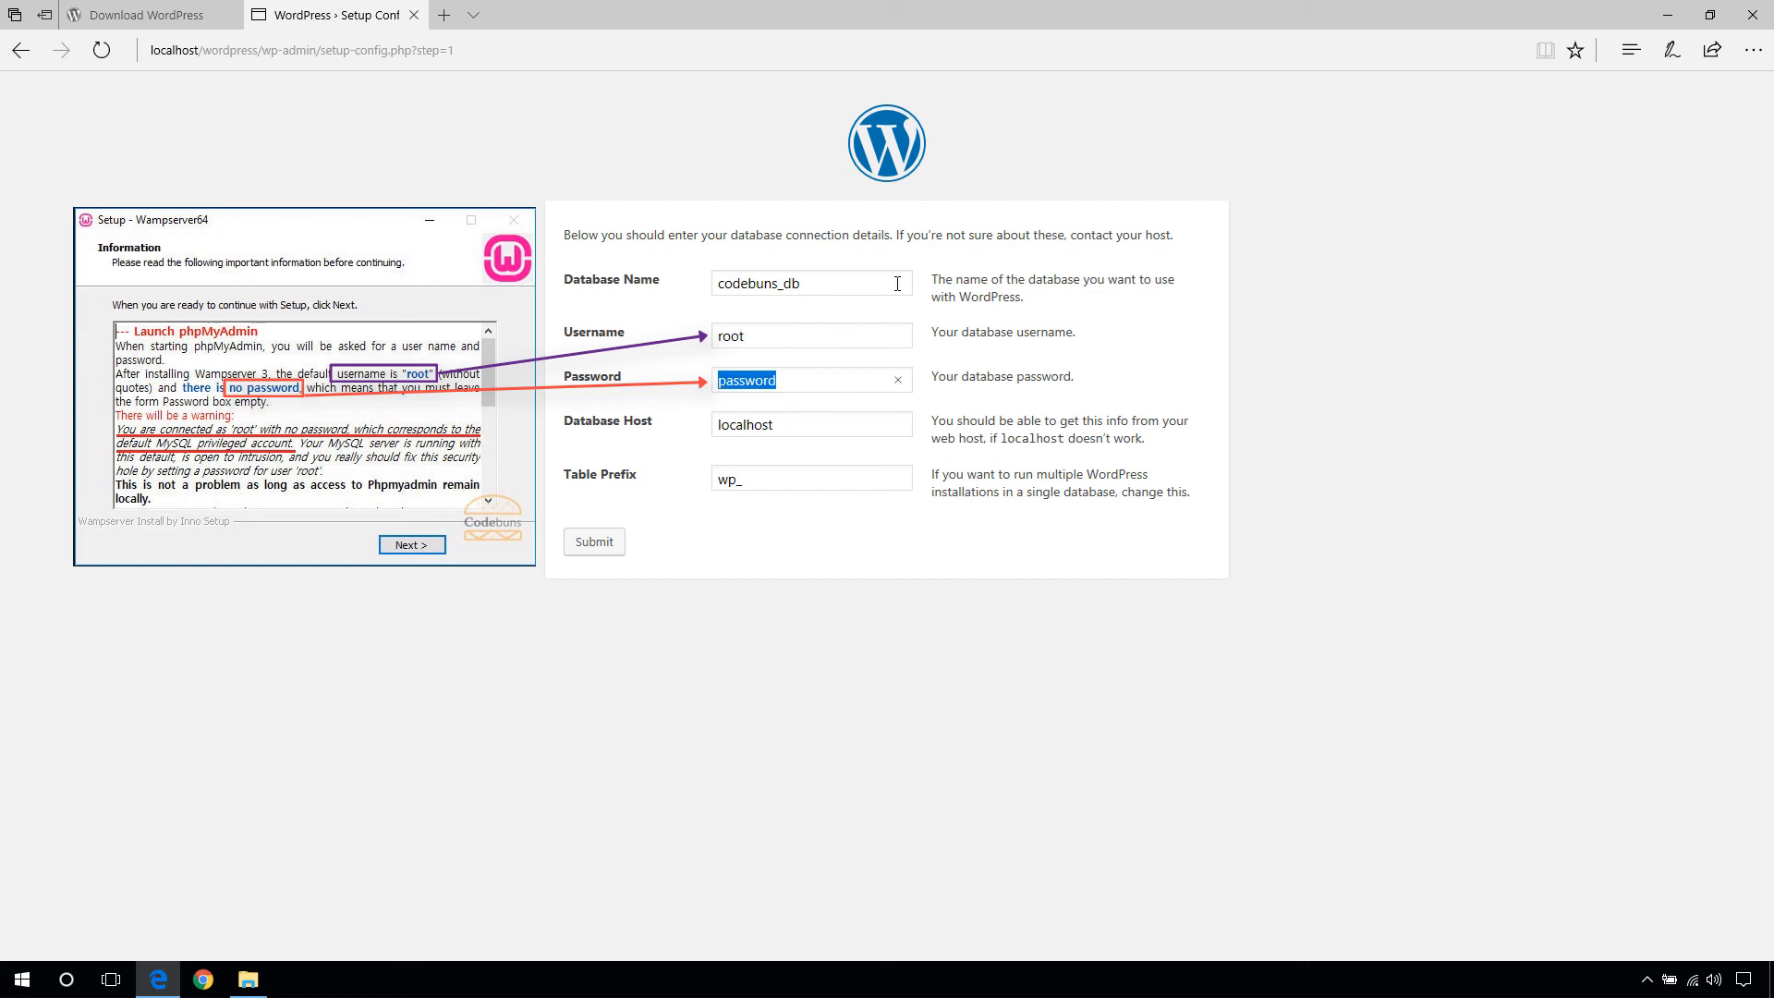
pyautogui.press('BackSpace')
pyautogui.press('Tab')
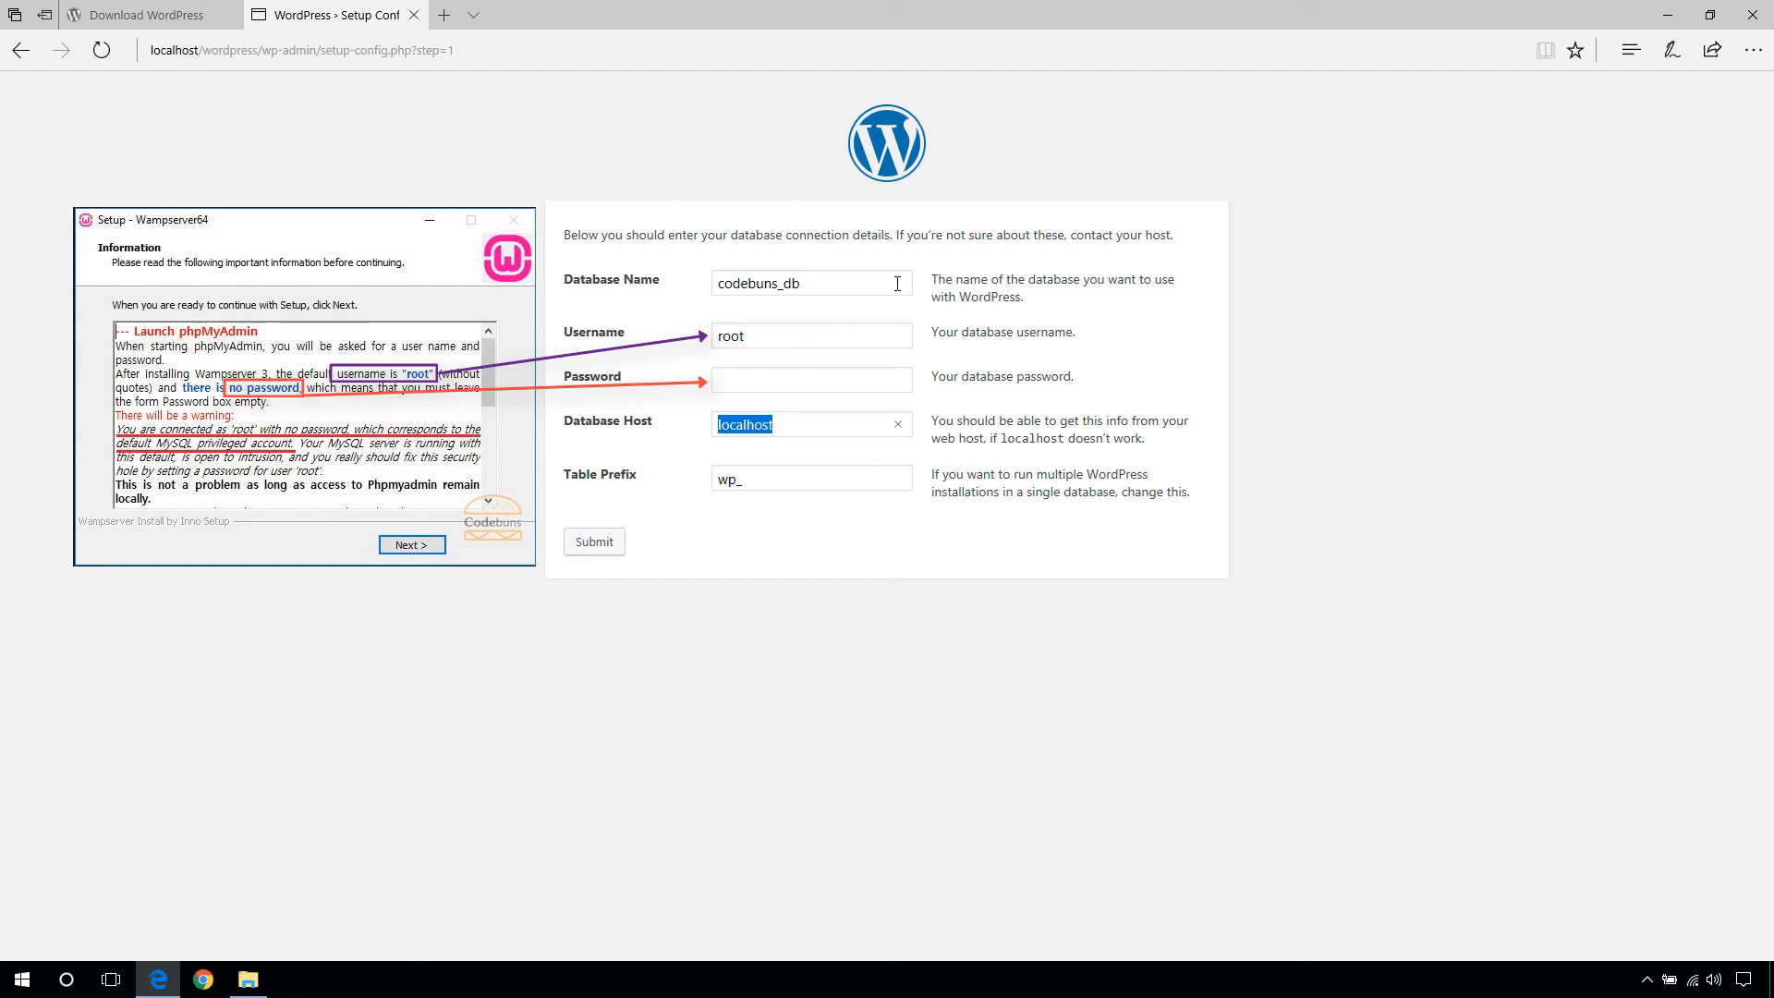
pyautogui.press('Tab')
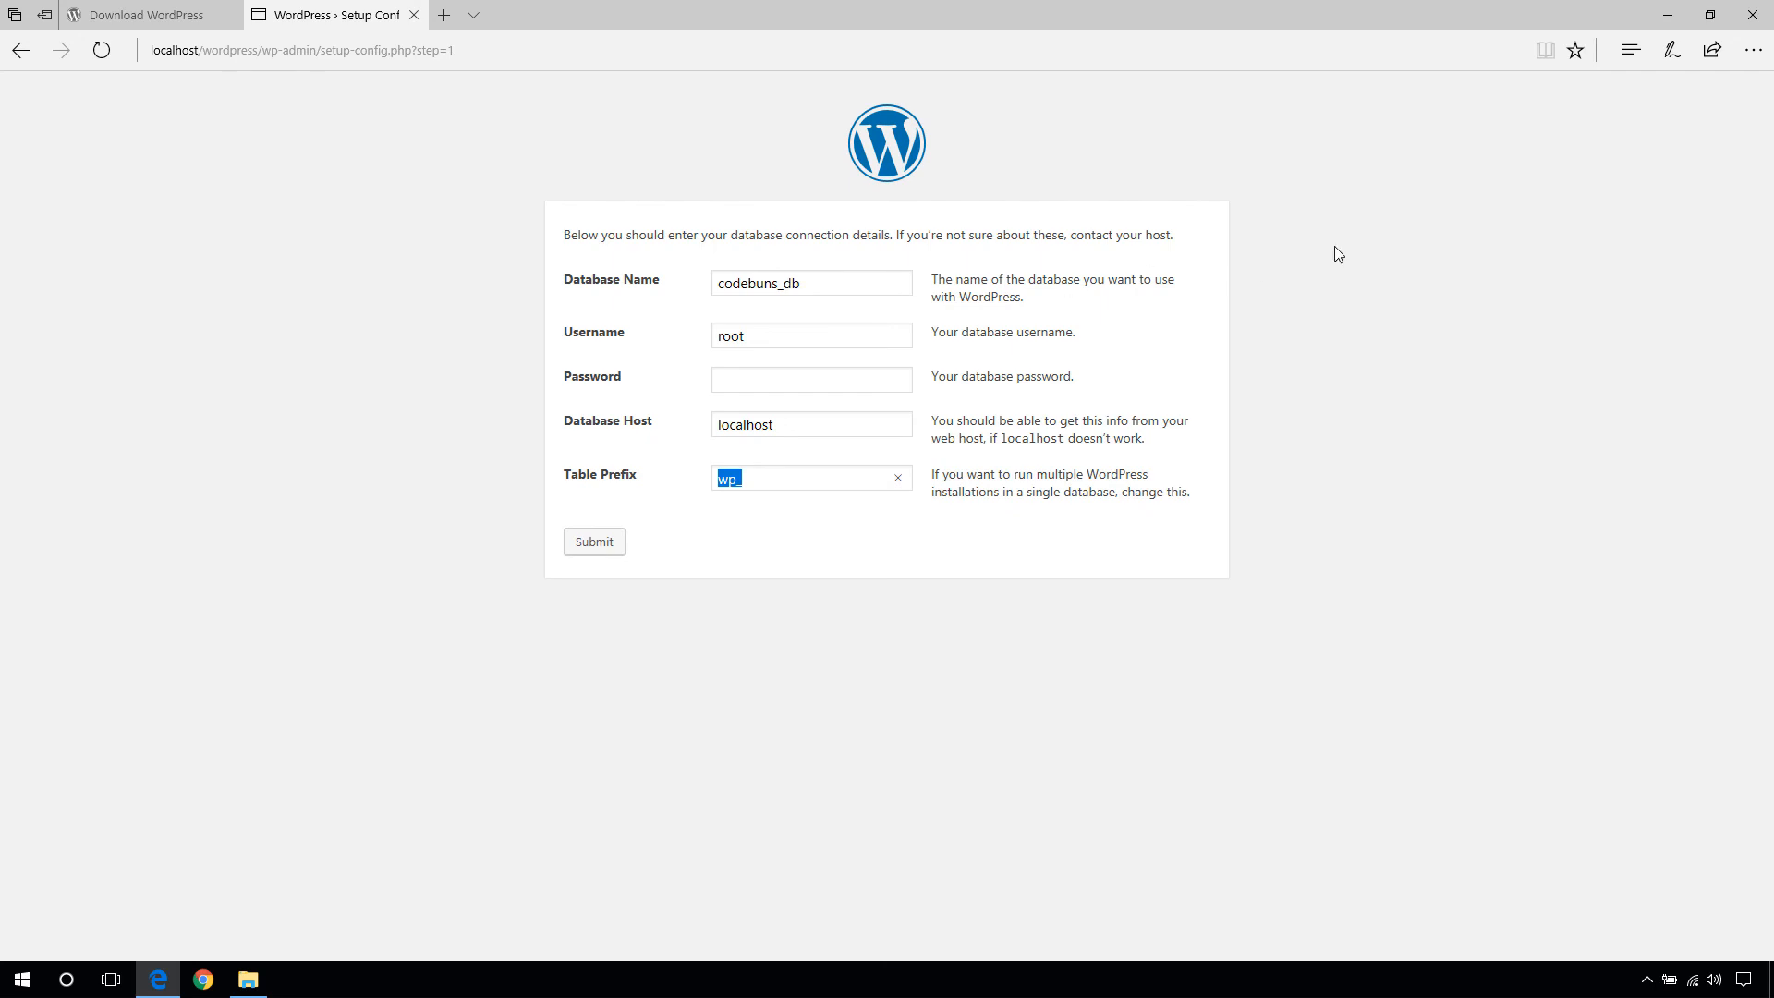
# - Open the www\wordpress folder in File Explorer and show its full path
pyautogui.click(1709, 17)
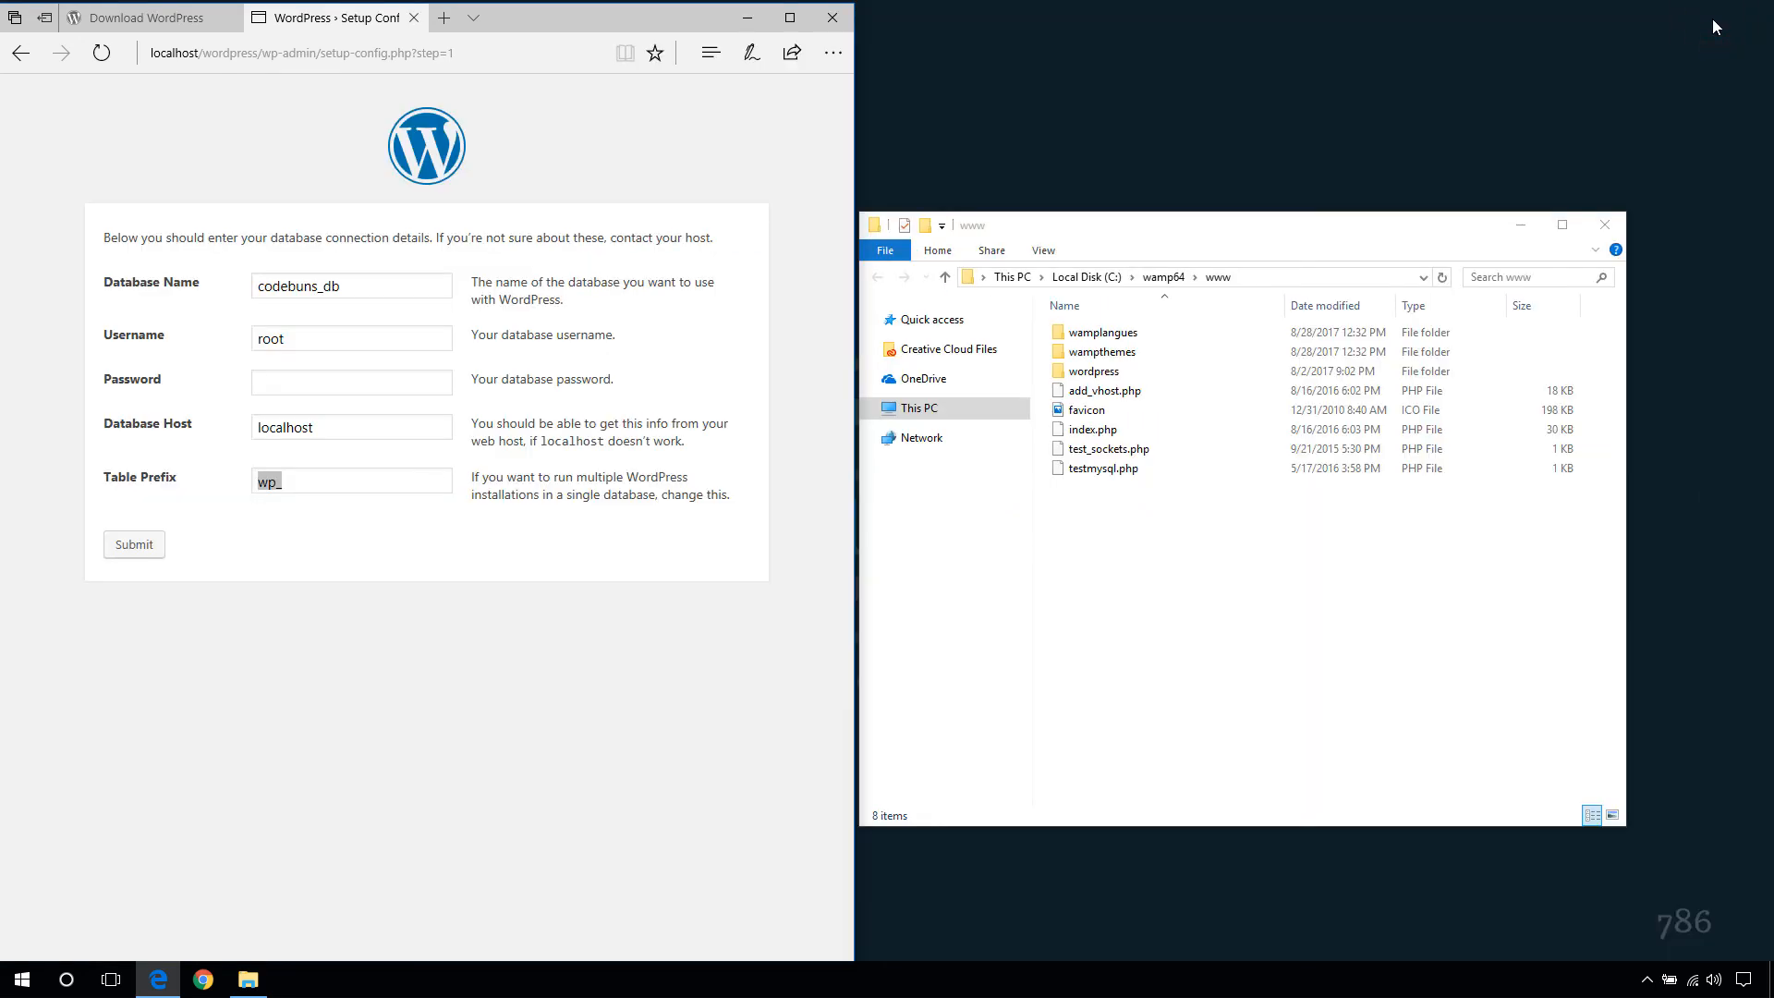
pyautogui.doubleClick(1092, 370)
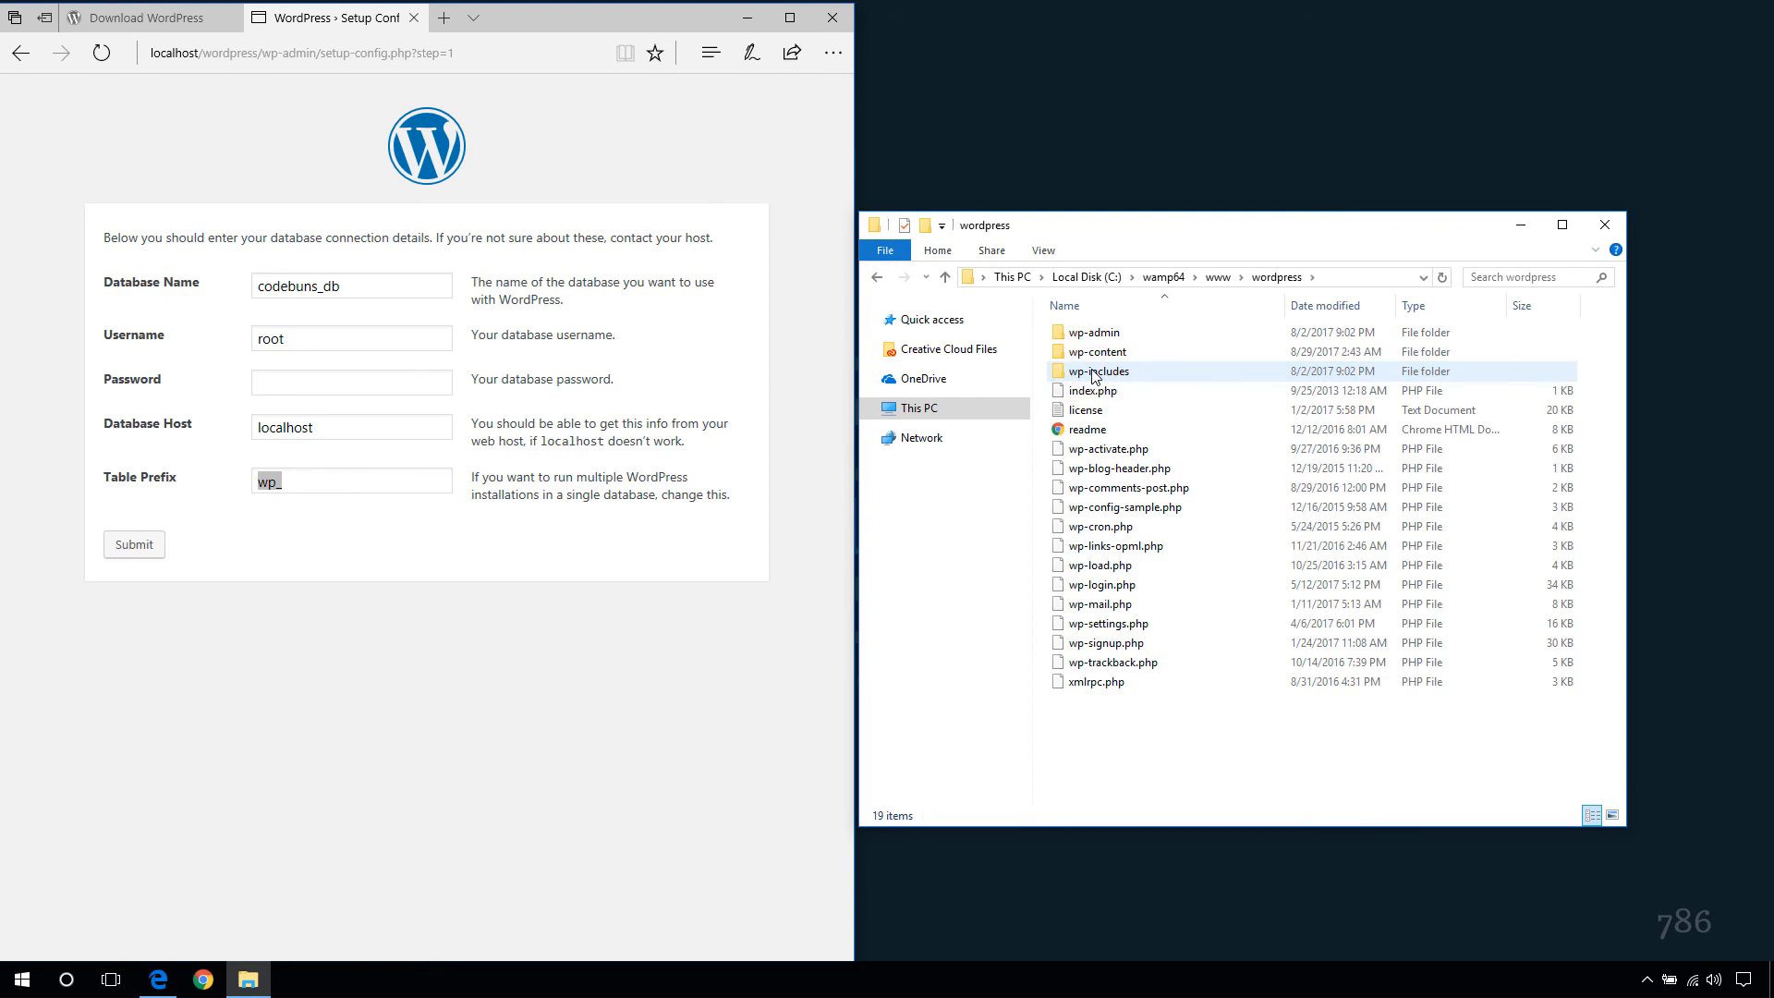
pyautogui.click(1334, 277)
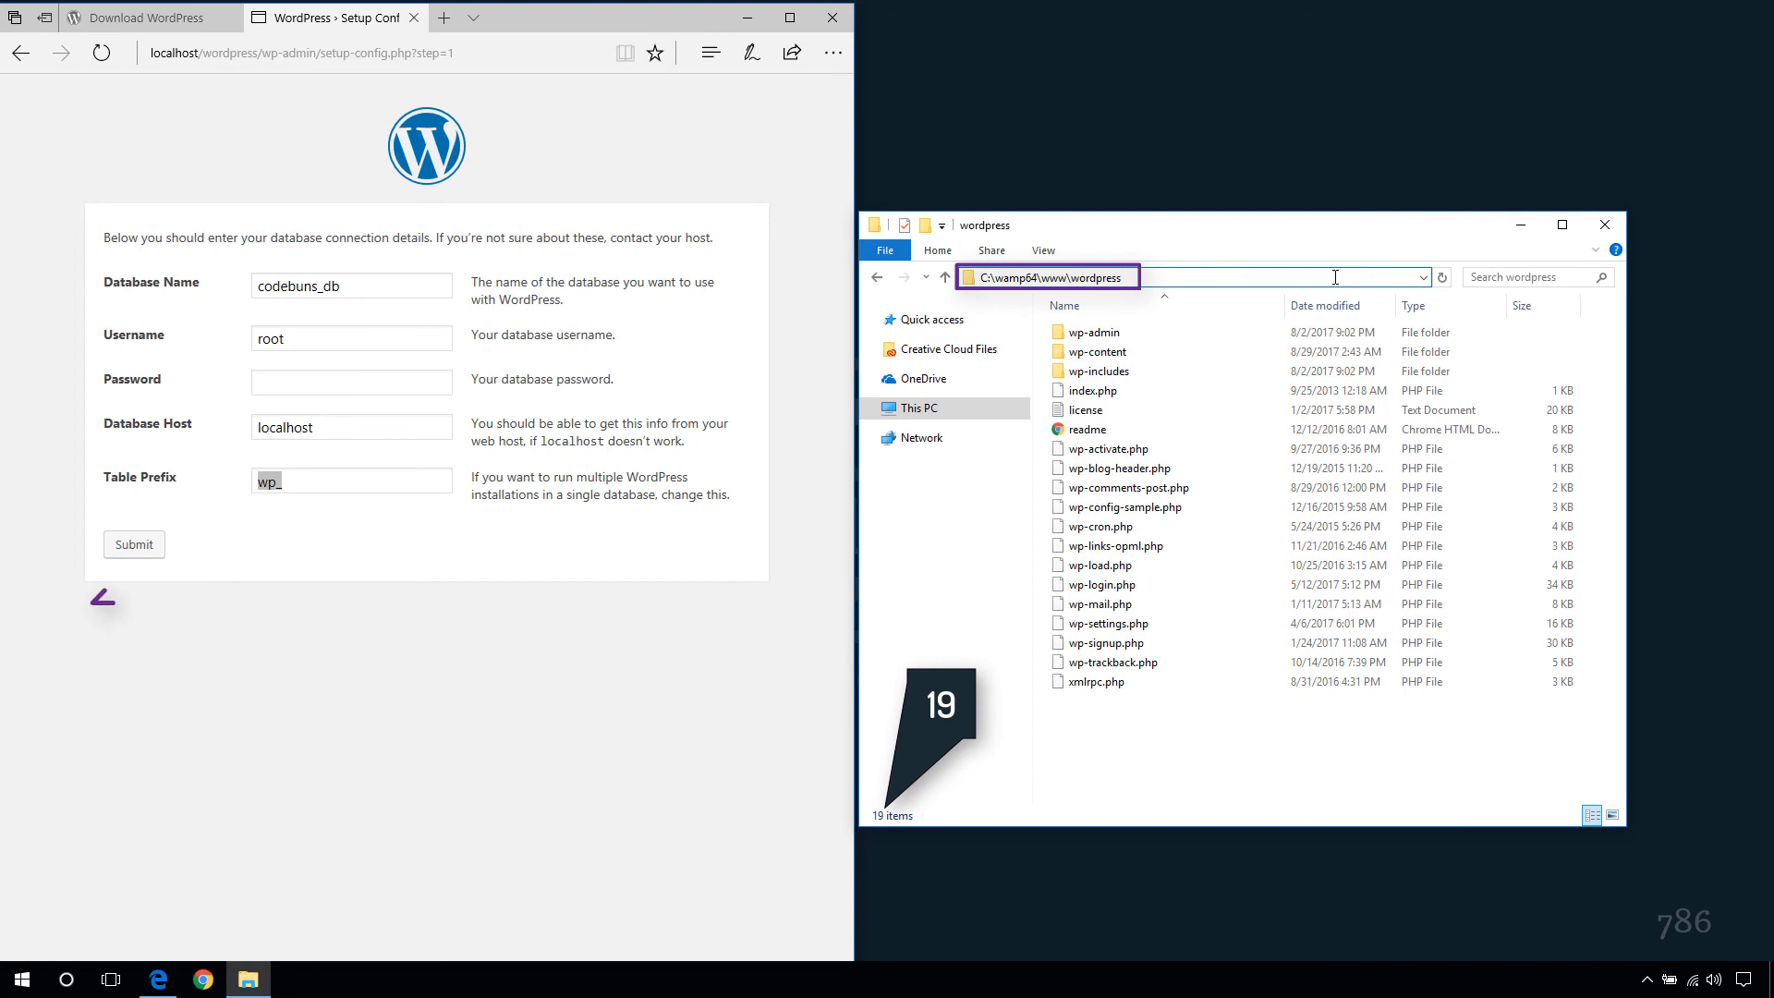
# - Submit the database details and check the newly created wp-config.php in the wordpress folder
pyautogui.click(133, 546)
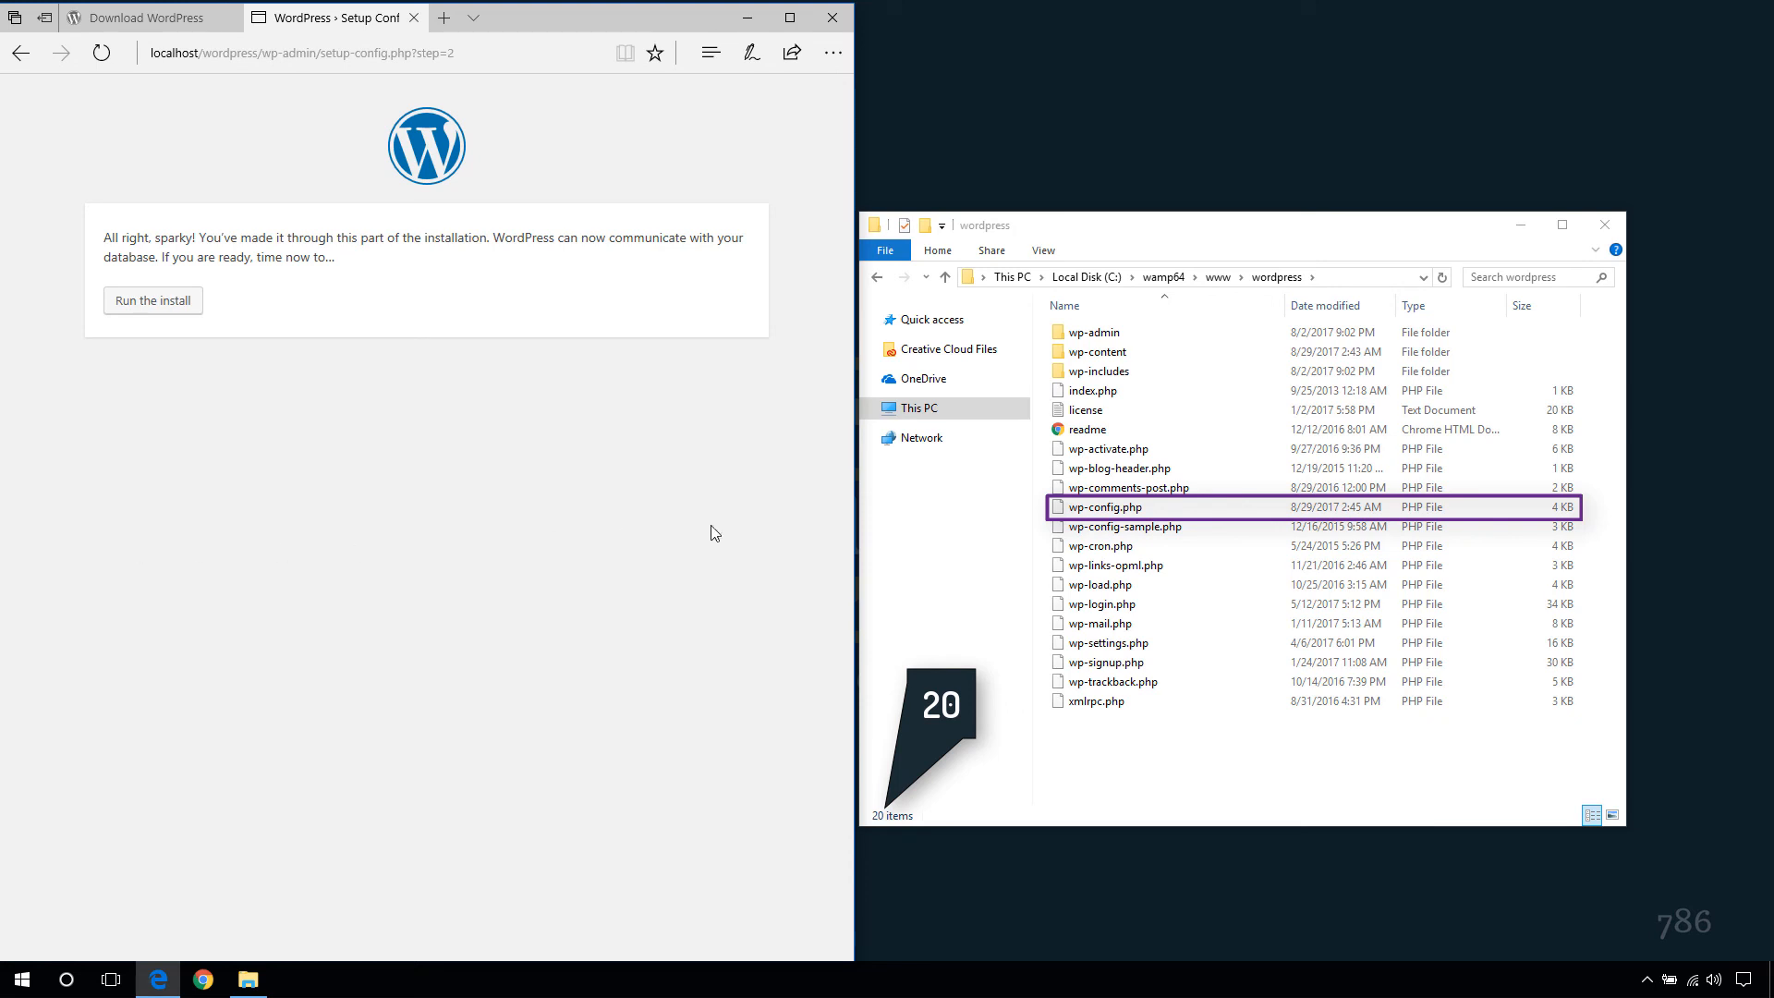
pyautogui.click(1078, 510)
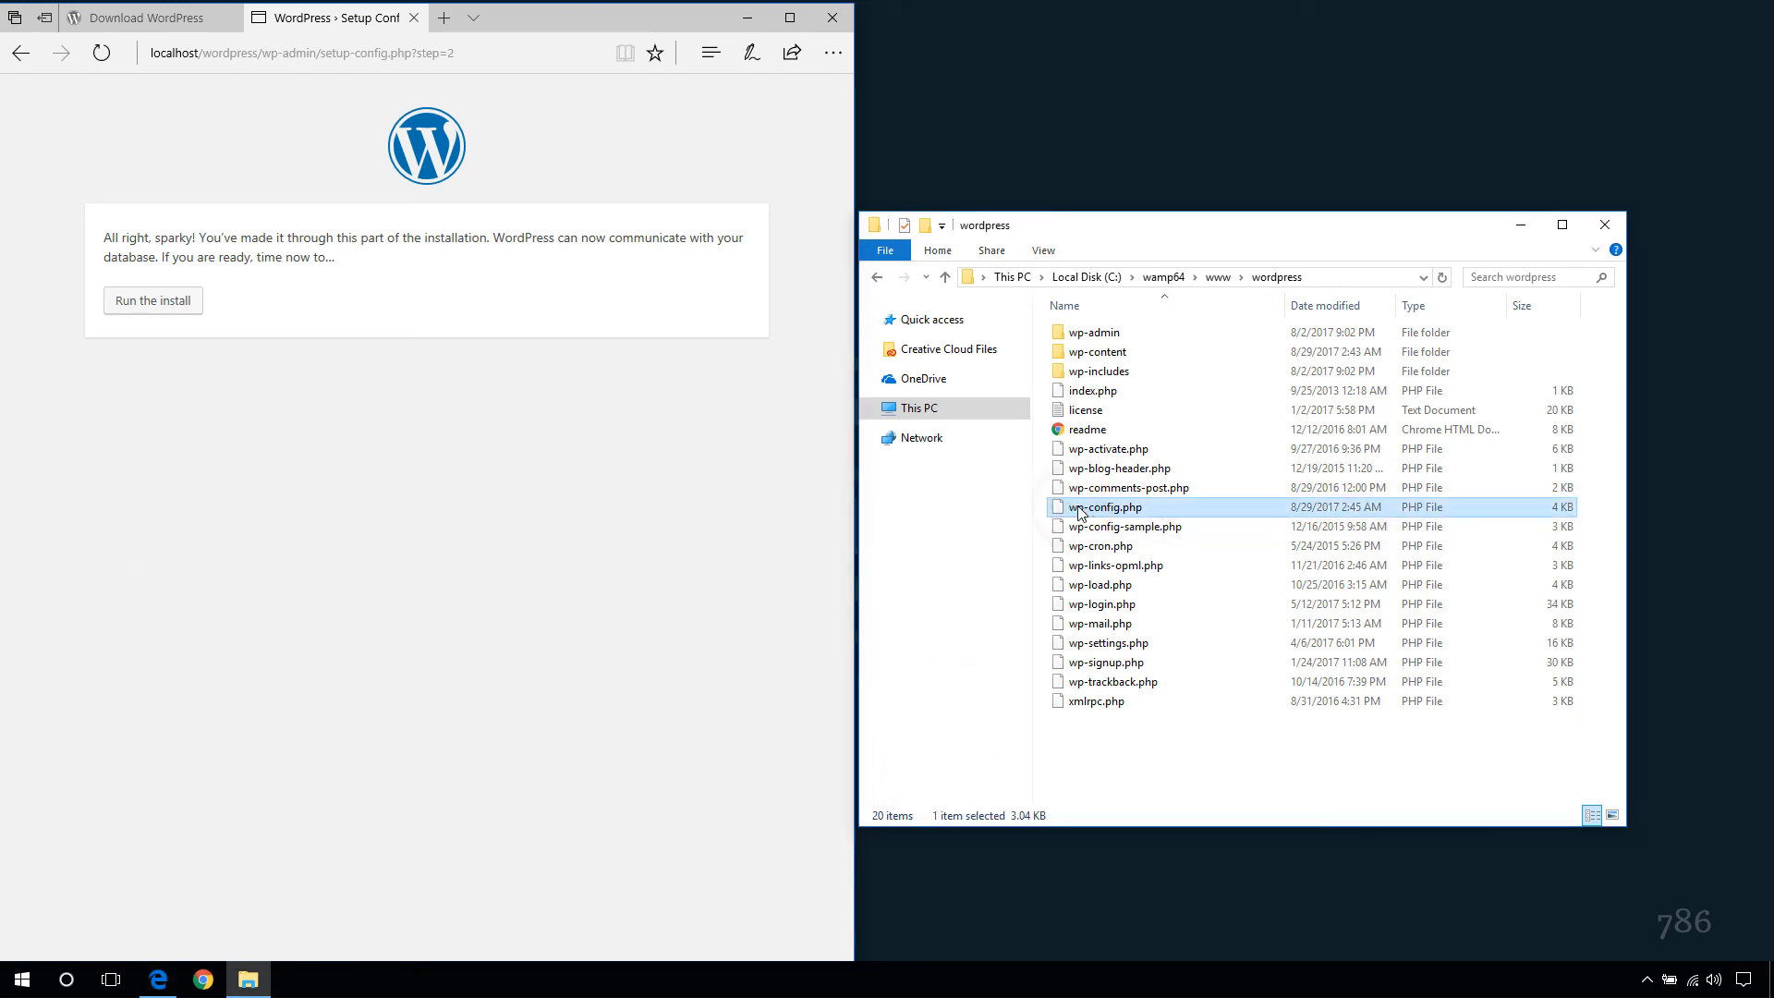
pyautogui.rightClick(1078, 510)
pyautogui.click(1119, 540)
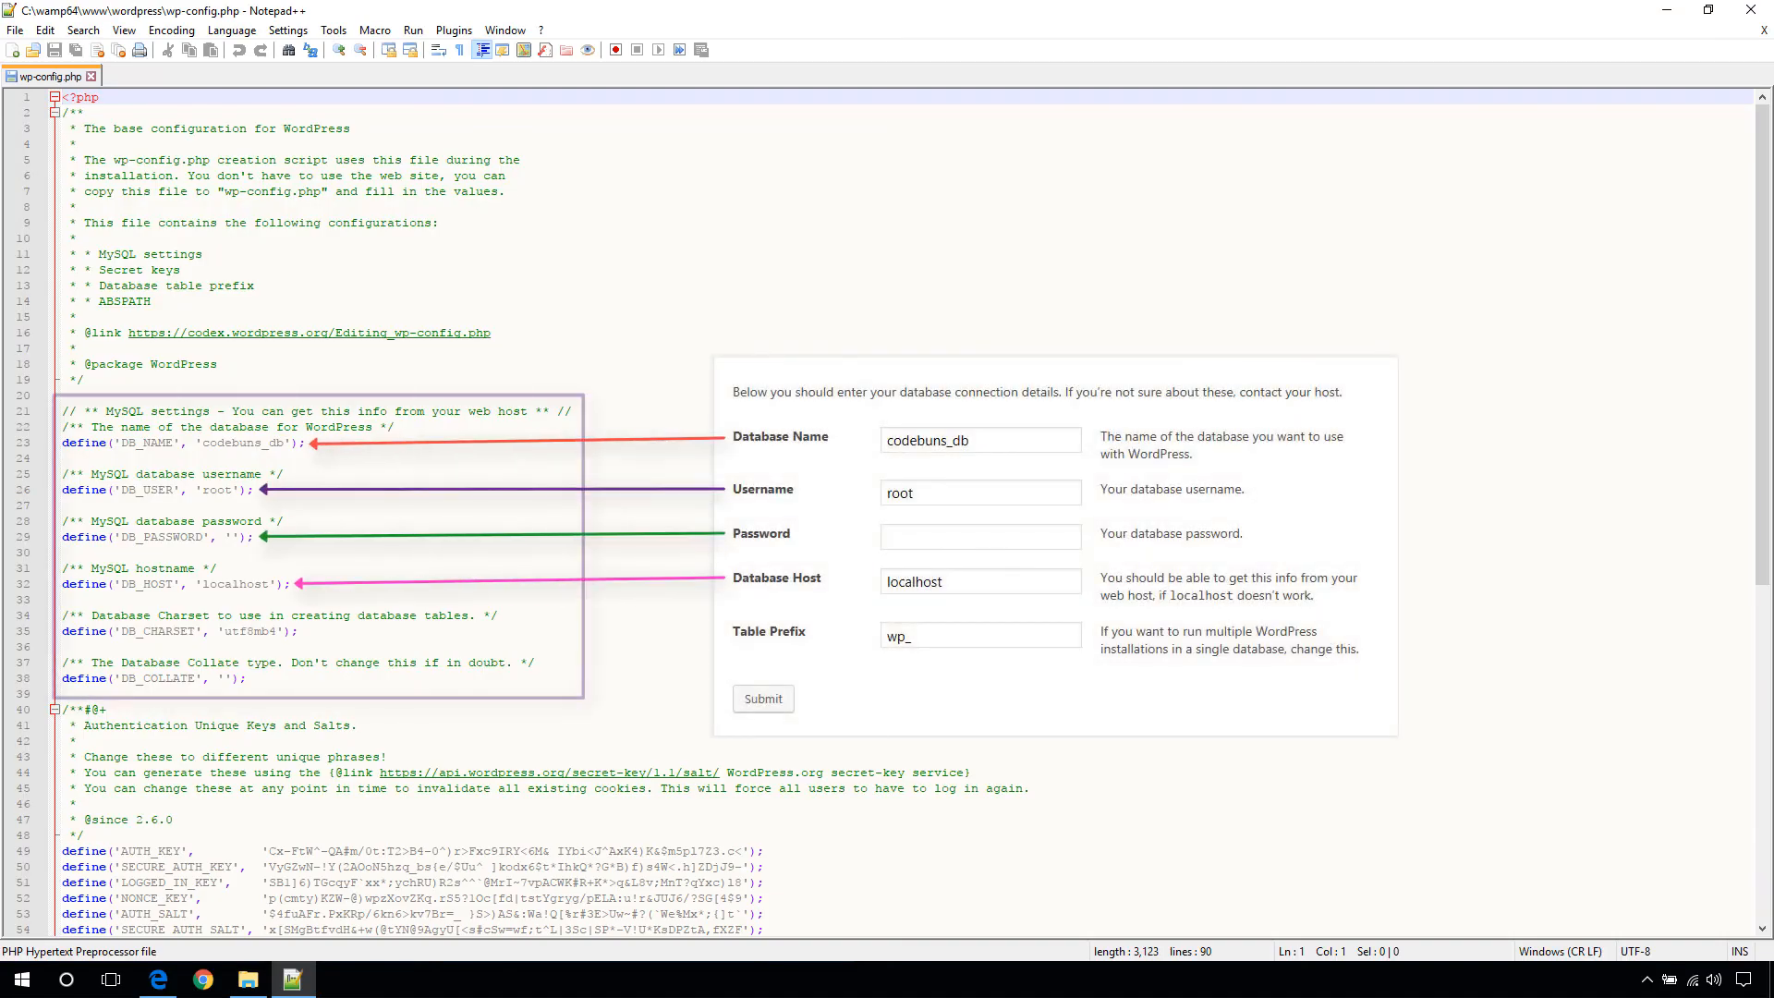
pyautogui.click(1749, 11)
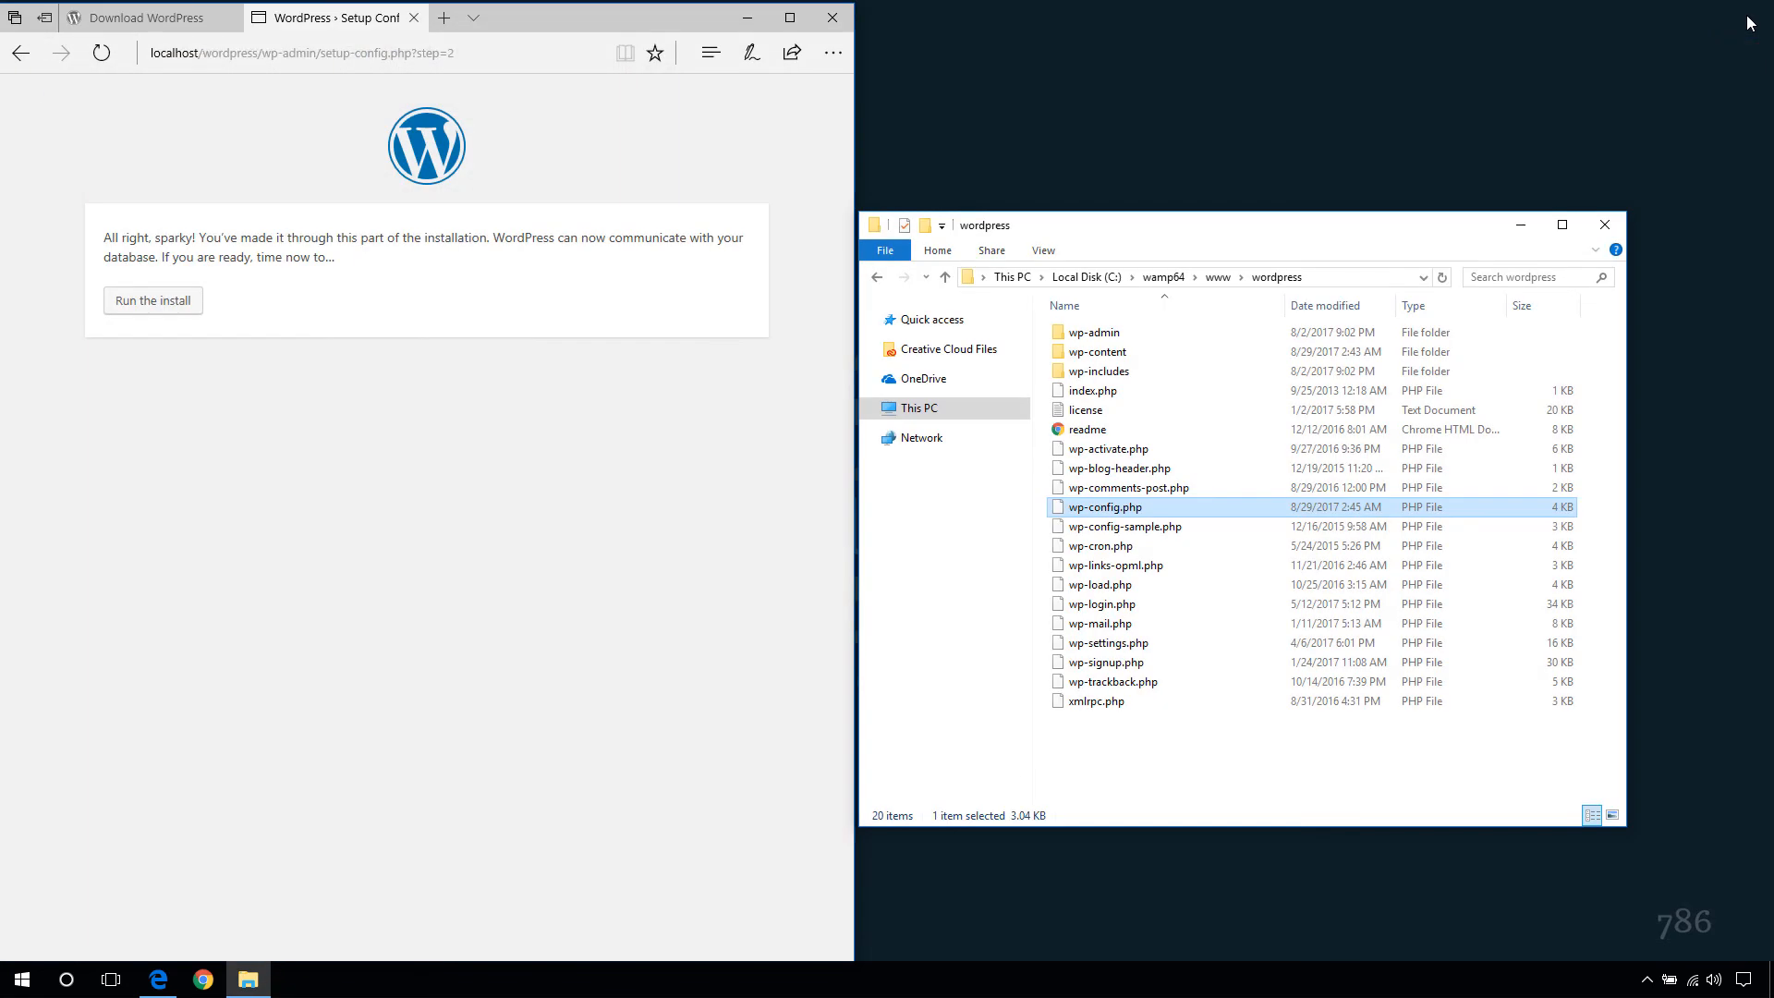
# - Close File Explorer, maximize Edge, and run the WordPress install to reach the Welcome form
pyautogui.click(1605, 224)
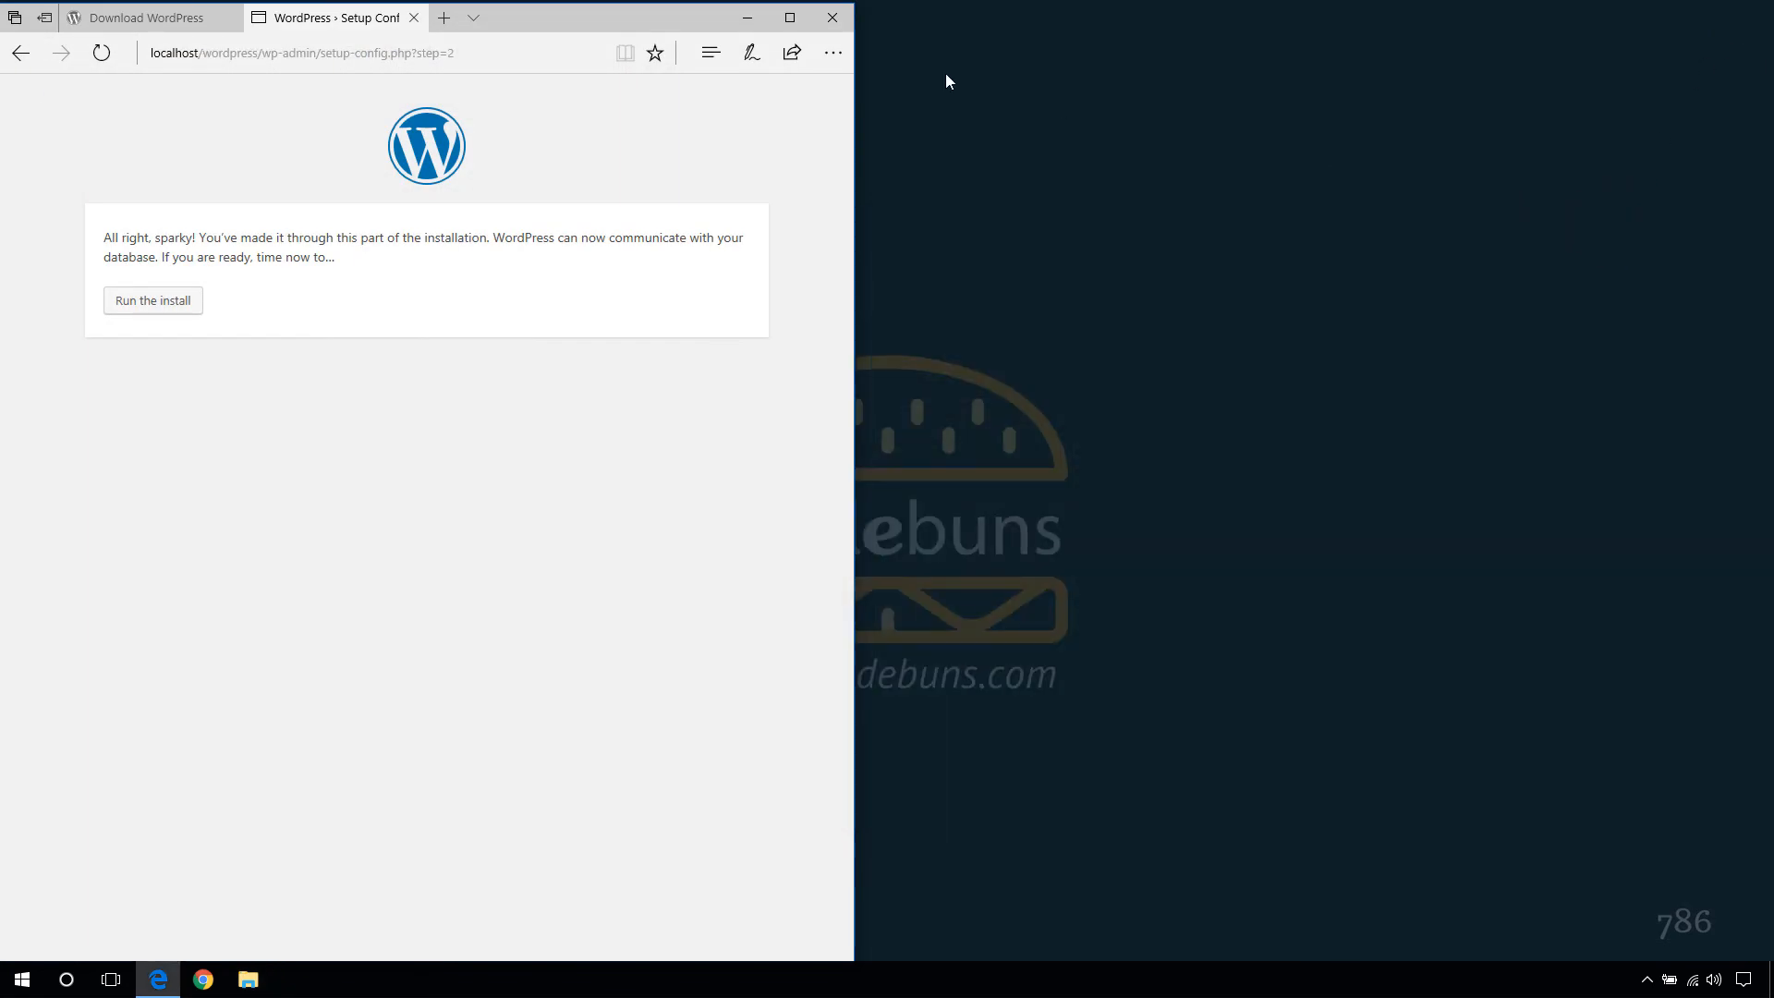
pyautogui.doubleClick(786, 26)
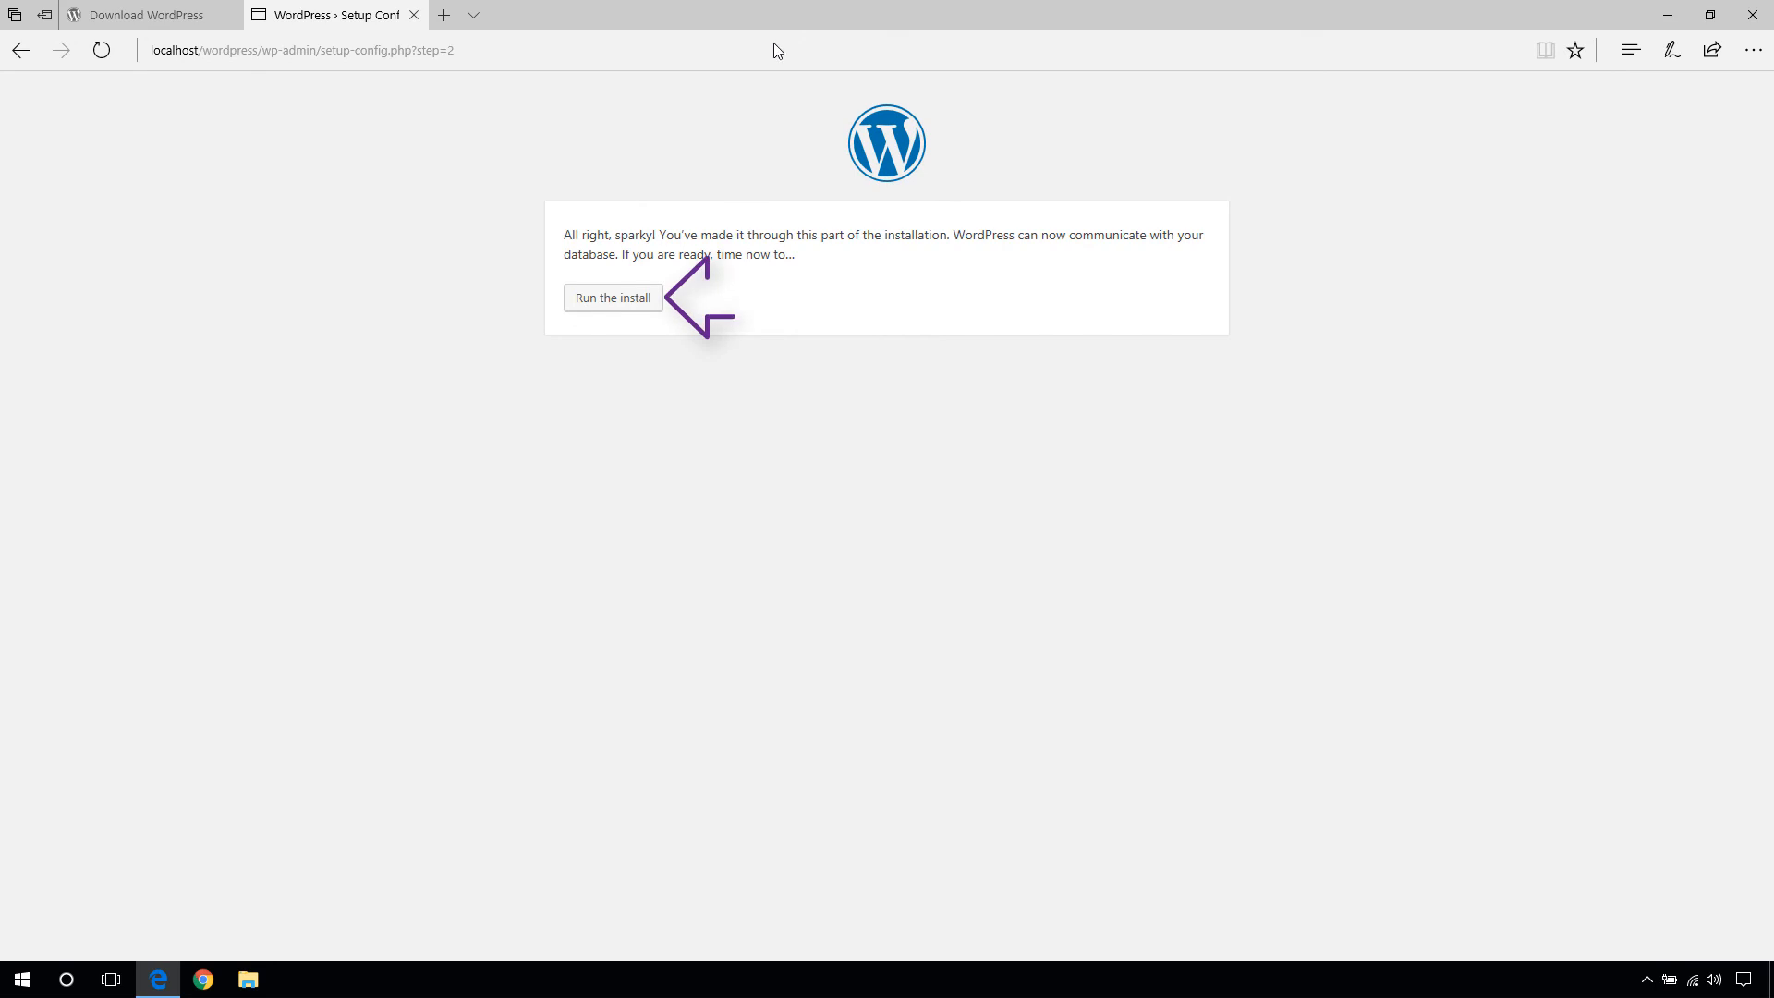
pyautogui.click(612, 303)
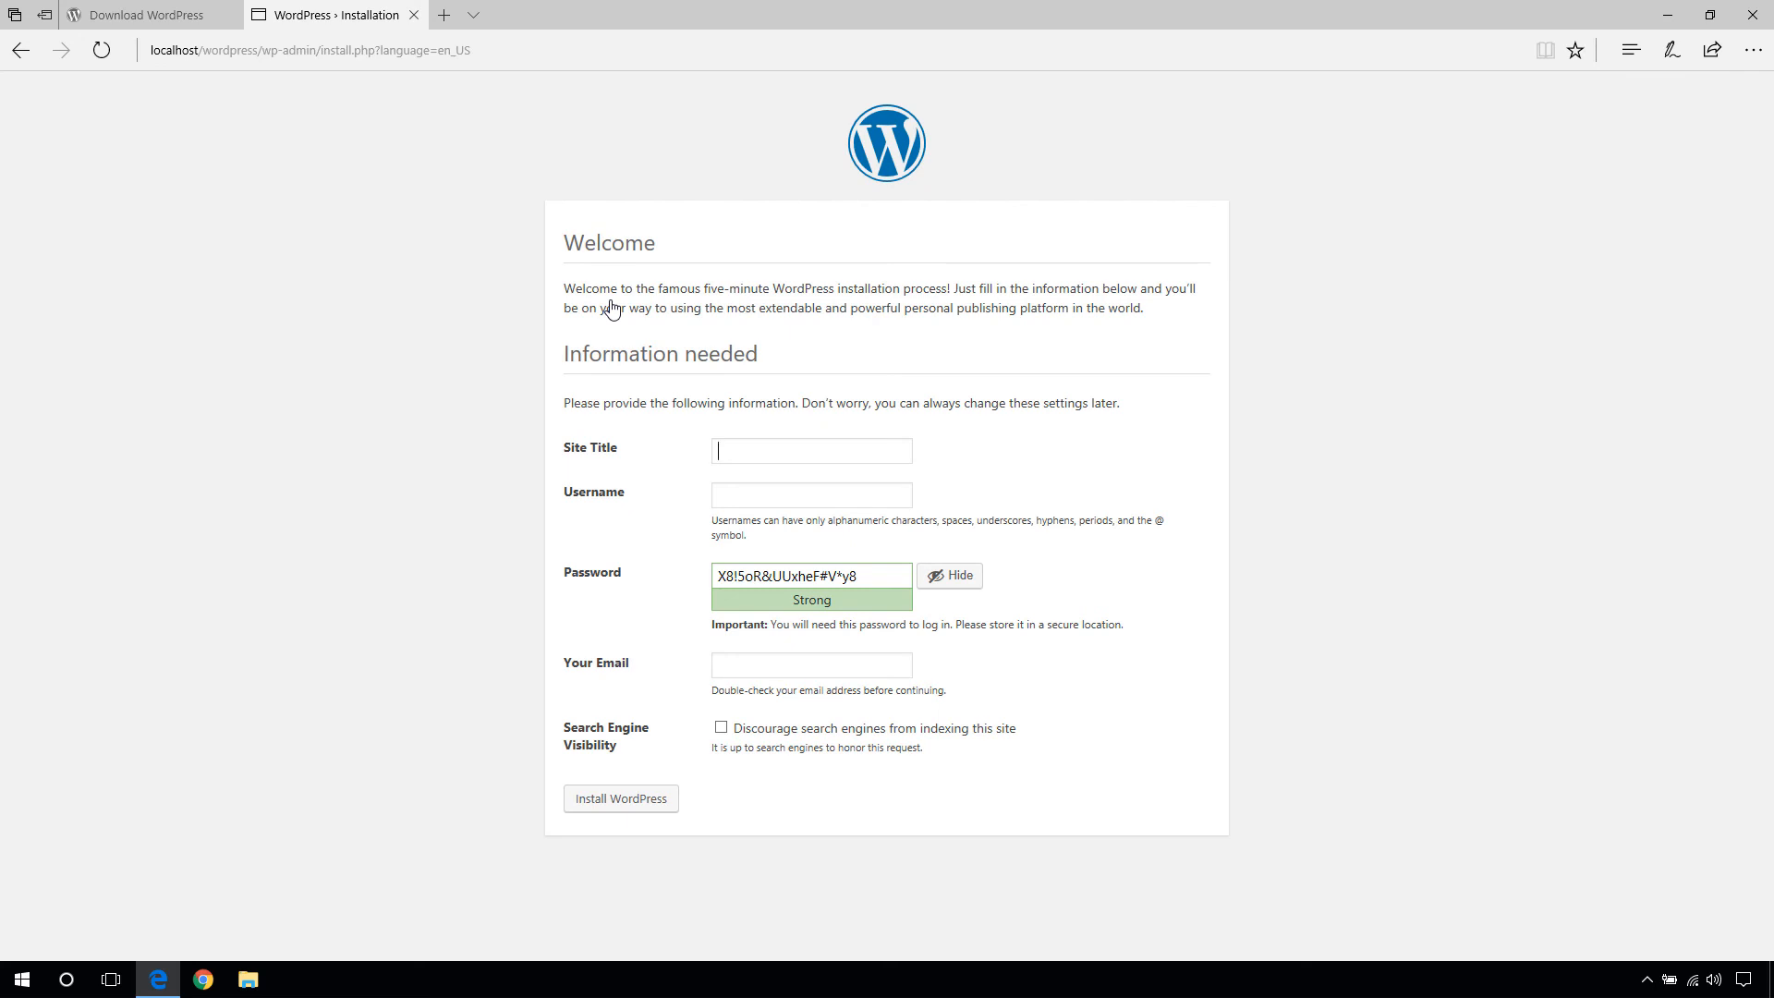
# - Install WordPress with site title CodeBuns, an admin username, the generated password and an email address
pyautogui.write('CodeBuns')
pyautogui.write('myusername')
pyautogui.press('Tab')
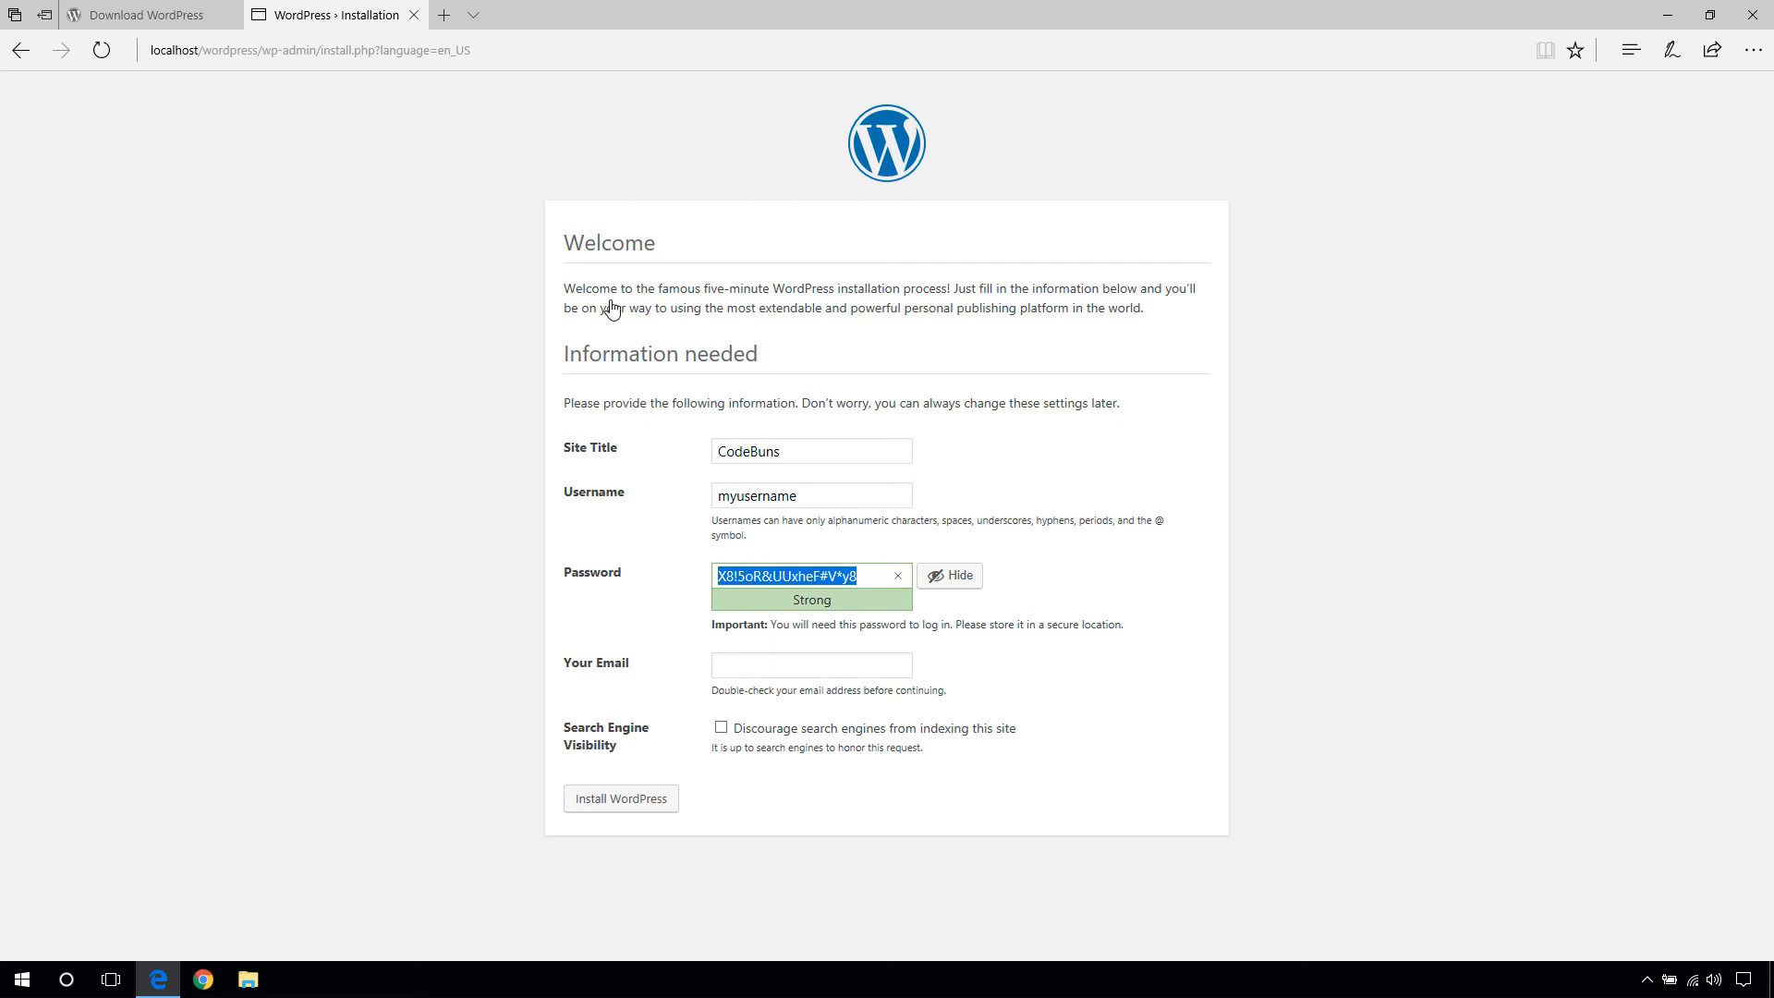
pyautogui.press('Tab')
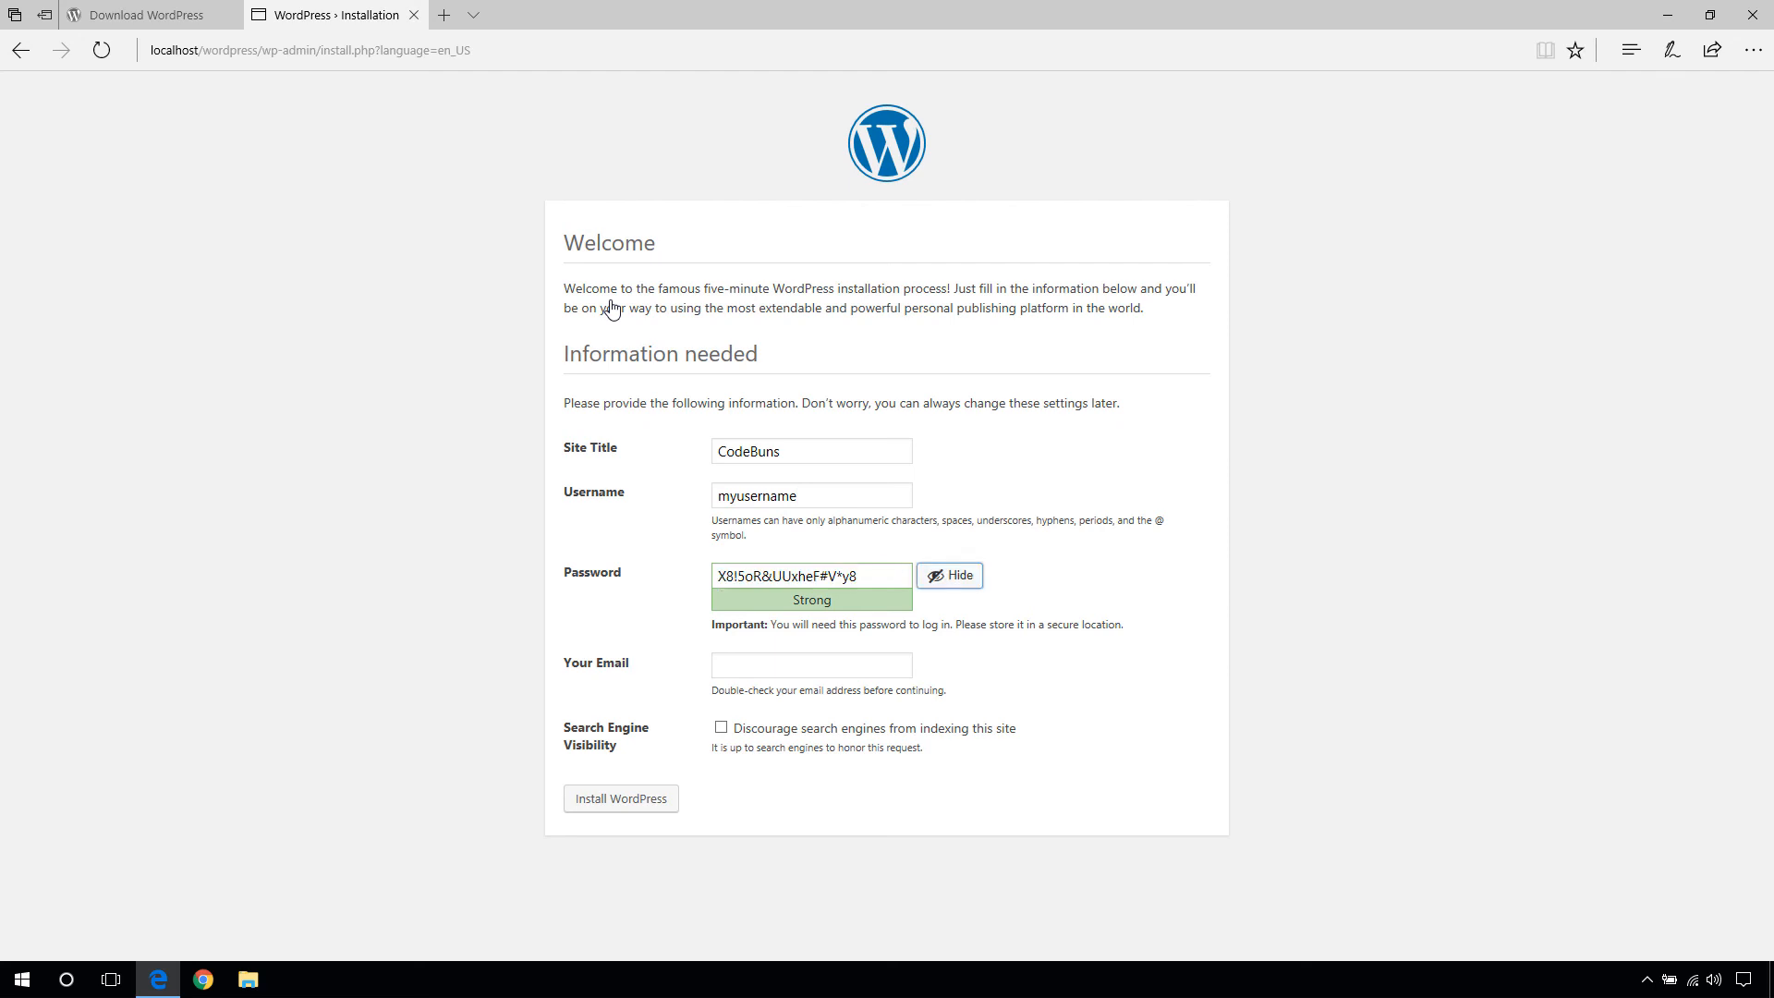
pyautogui.press('Tab')
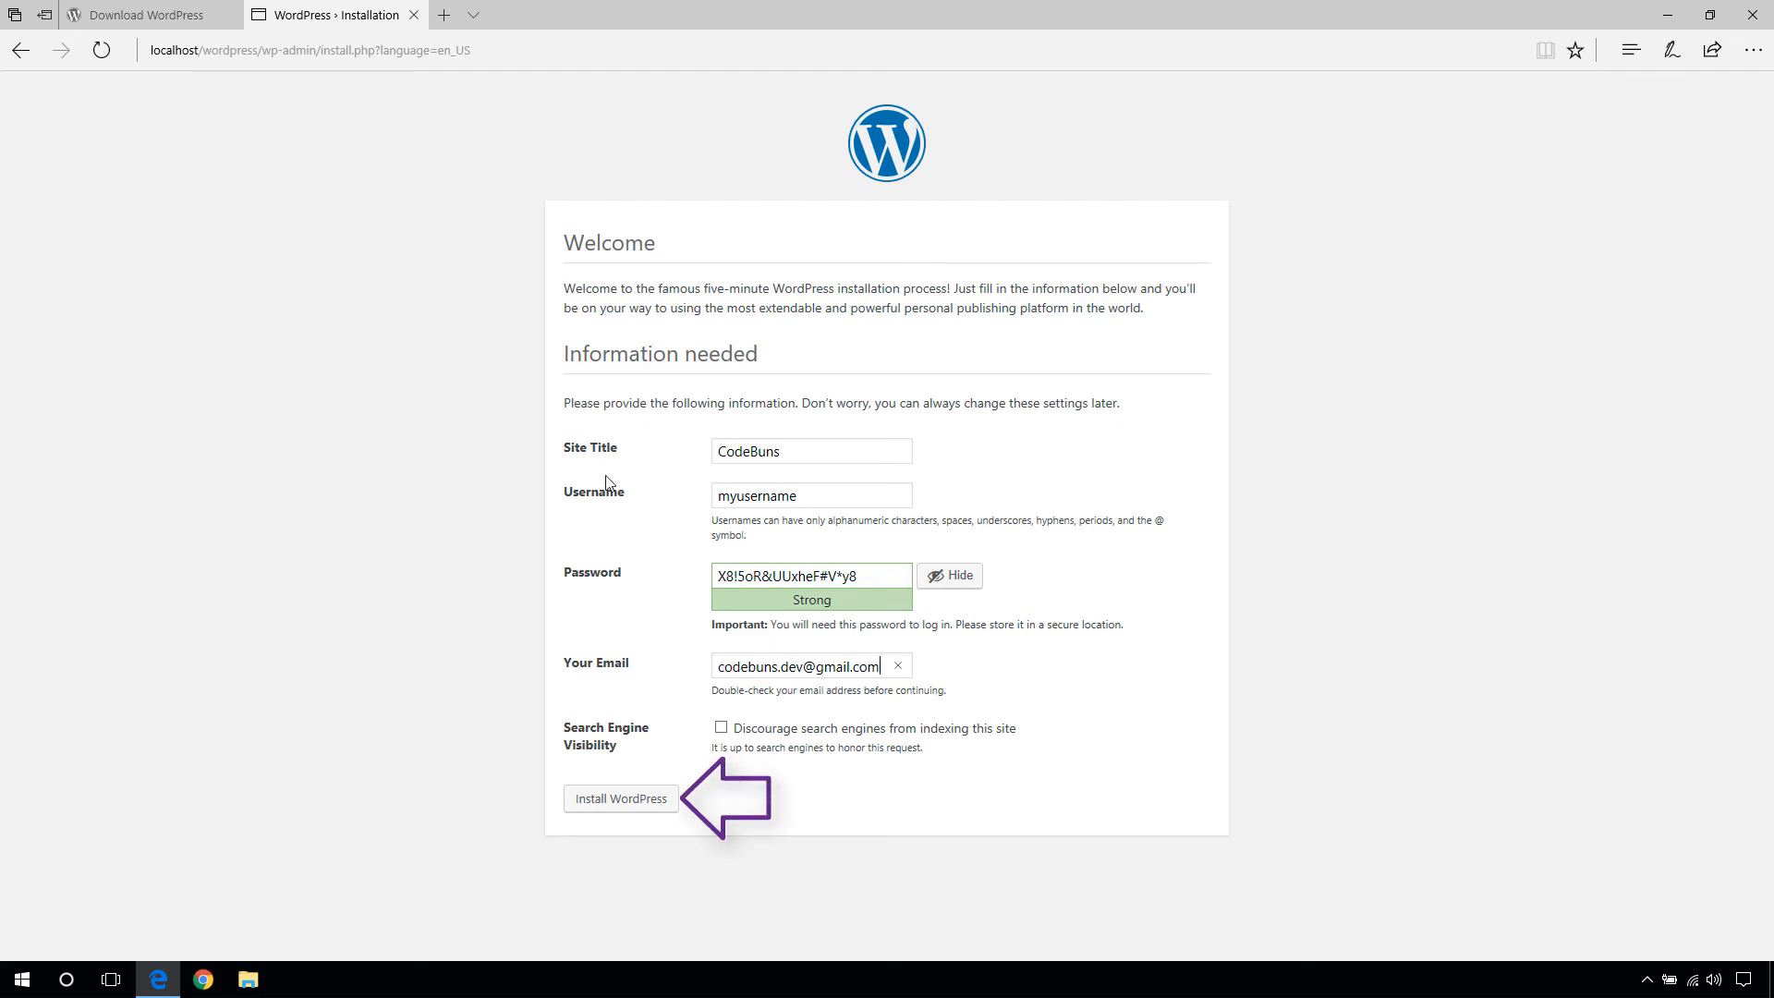
pyautogui.click(612, 792)
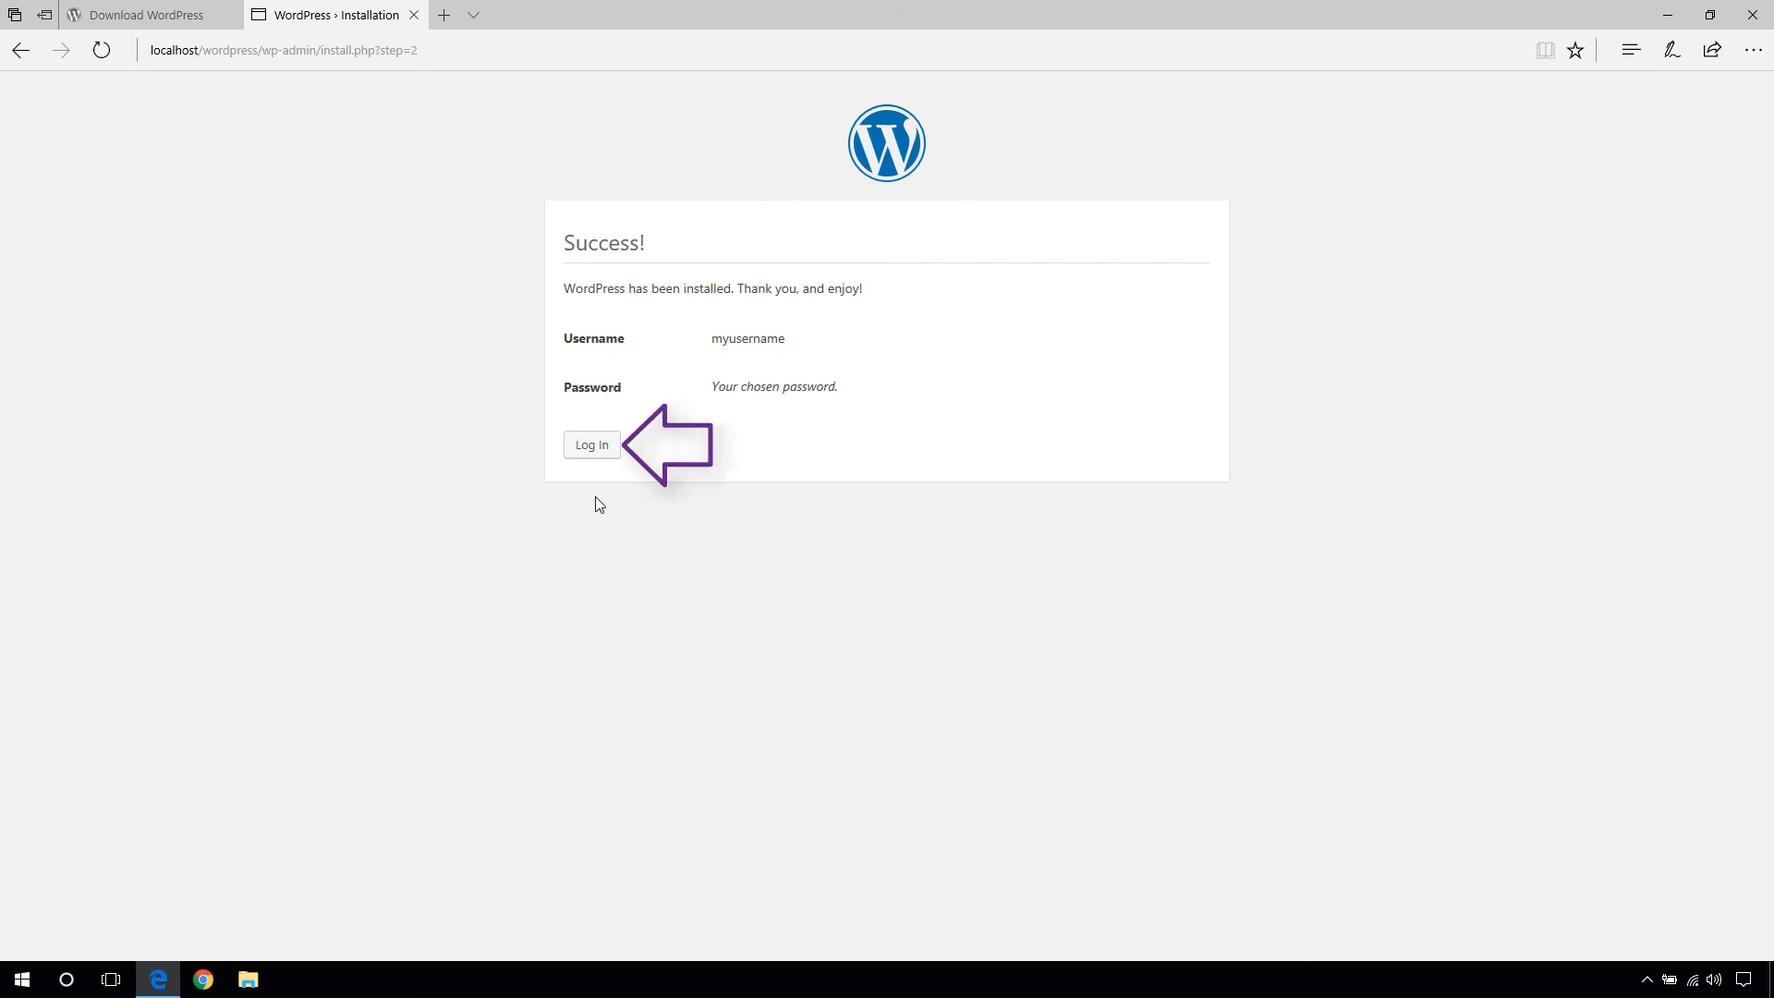
# - Log in with the admin username and pasted password to open the CodeBuns Dashboard
pyautogui.click(594, 446)
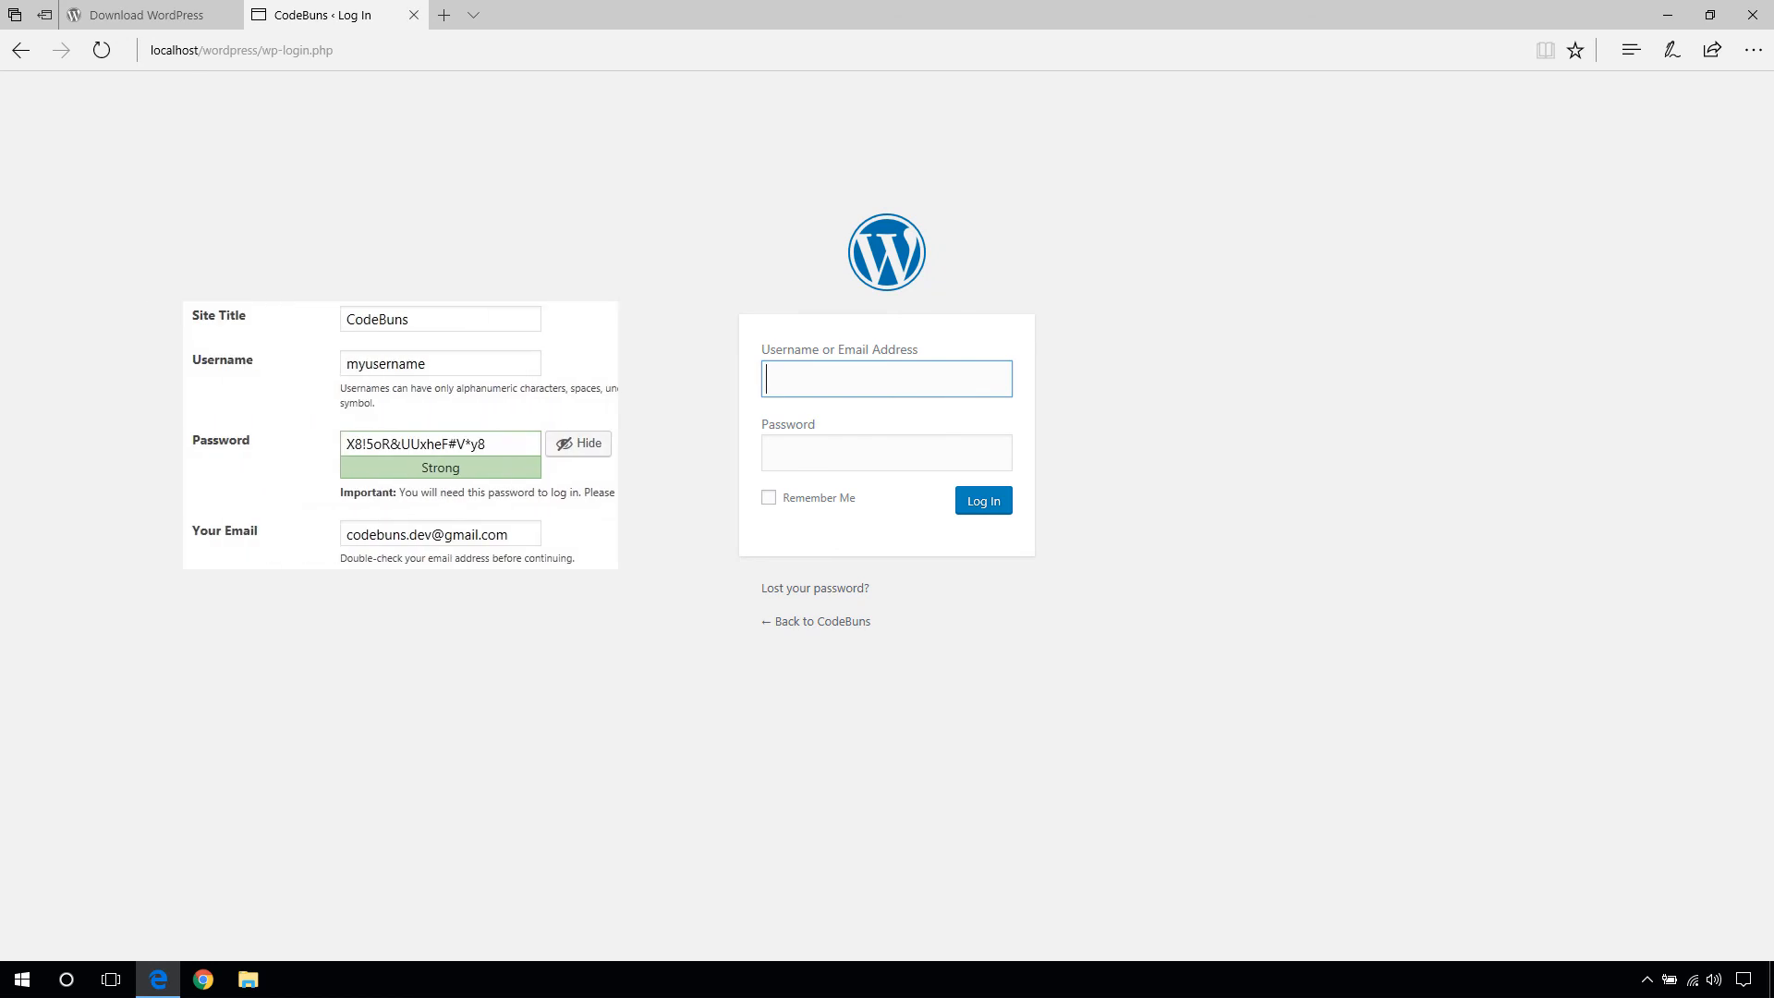
pyautogui.write('myusername')
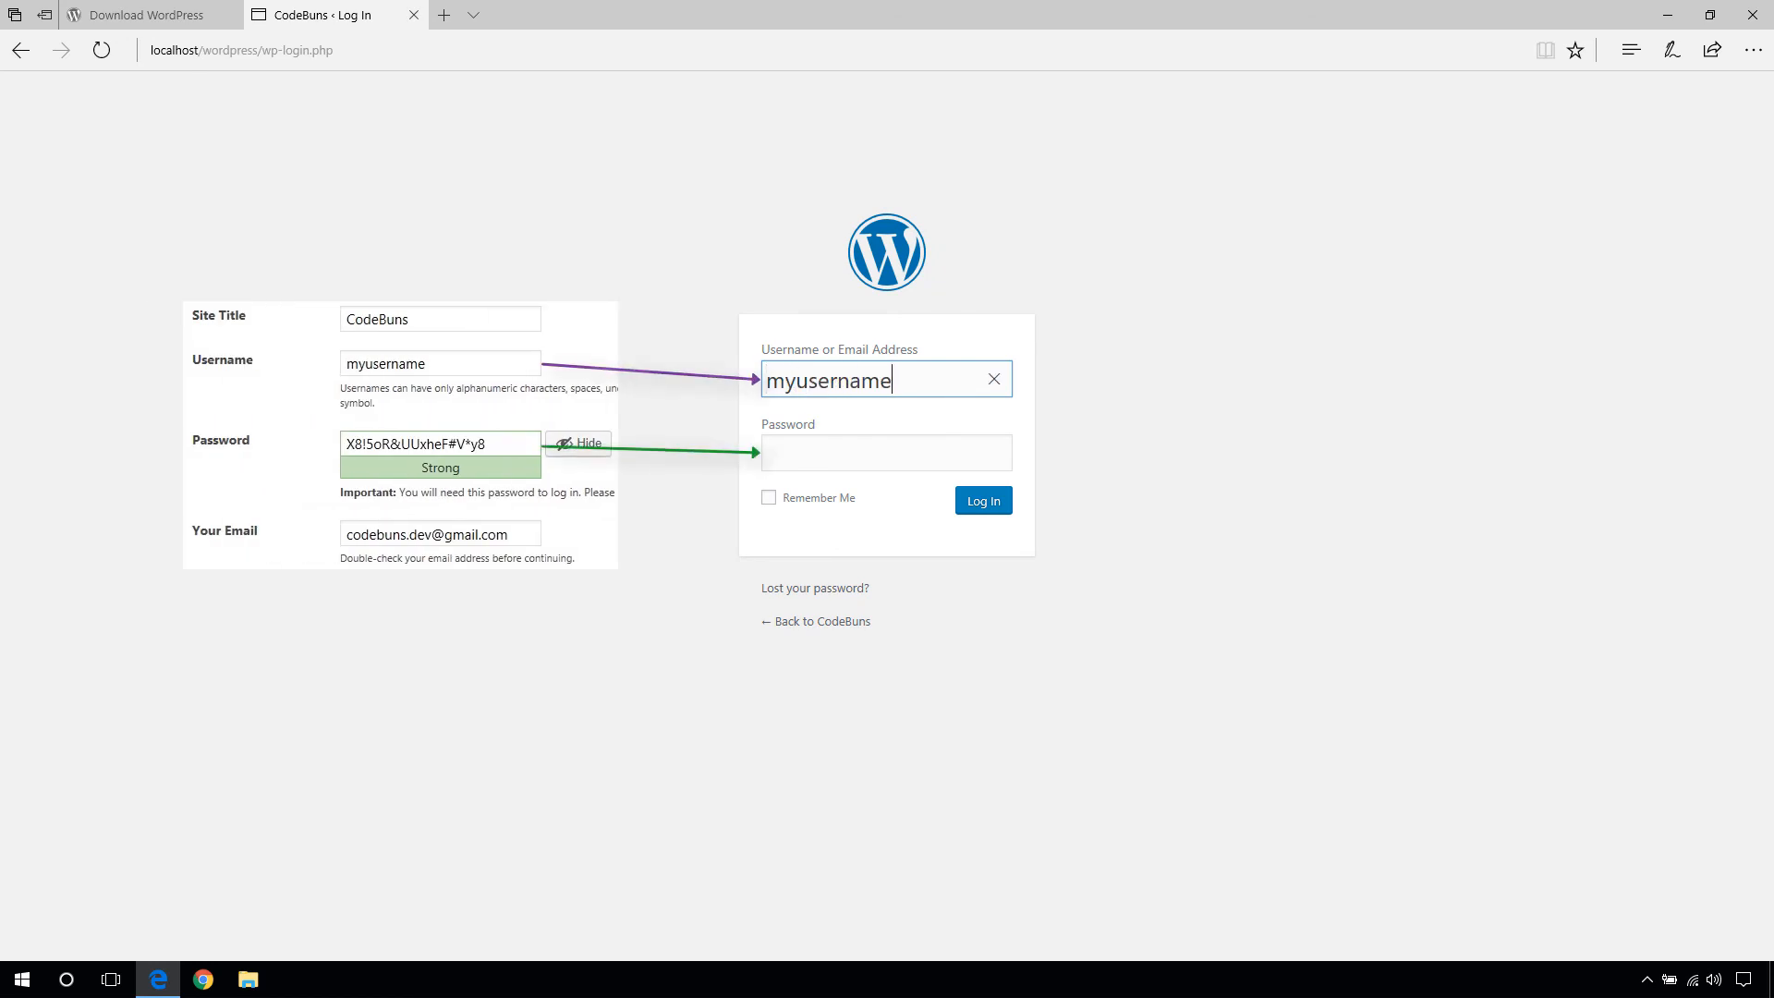
pyautogui.press('Tab')
pyautogui.hotkey('ctrl', 'v')
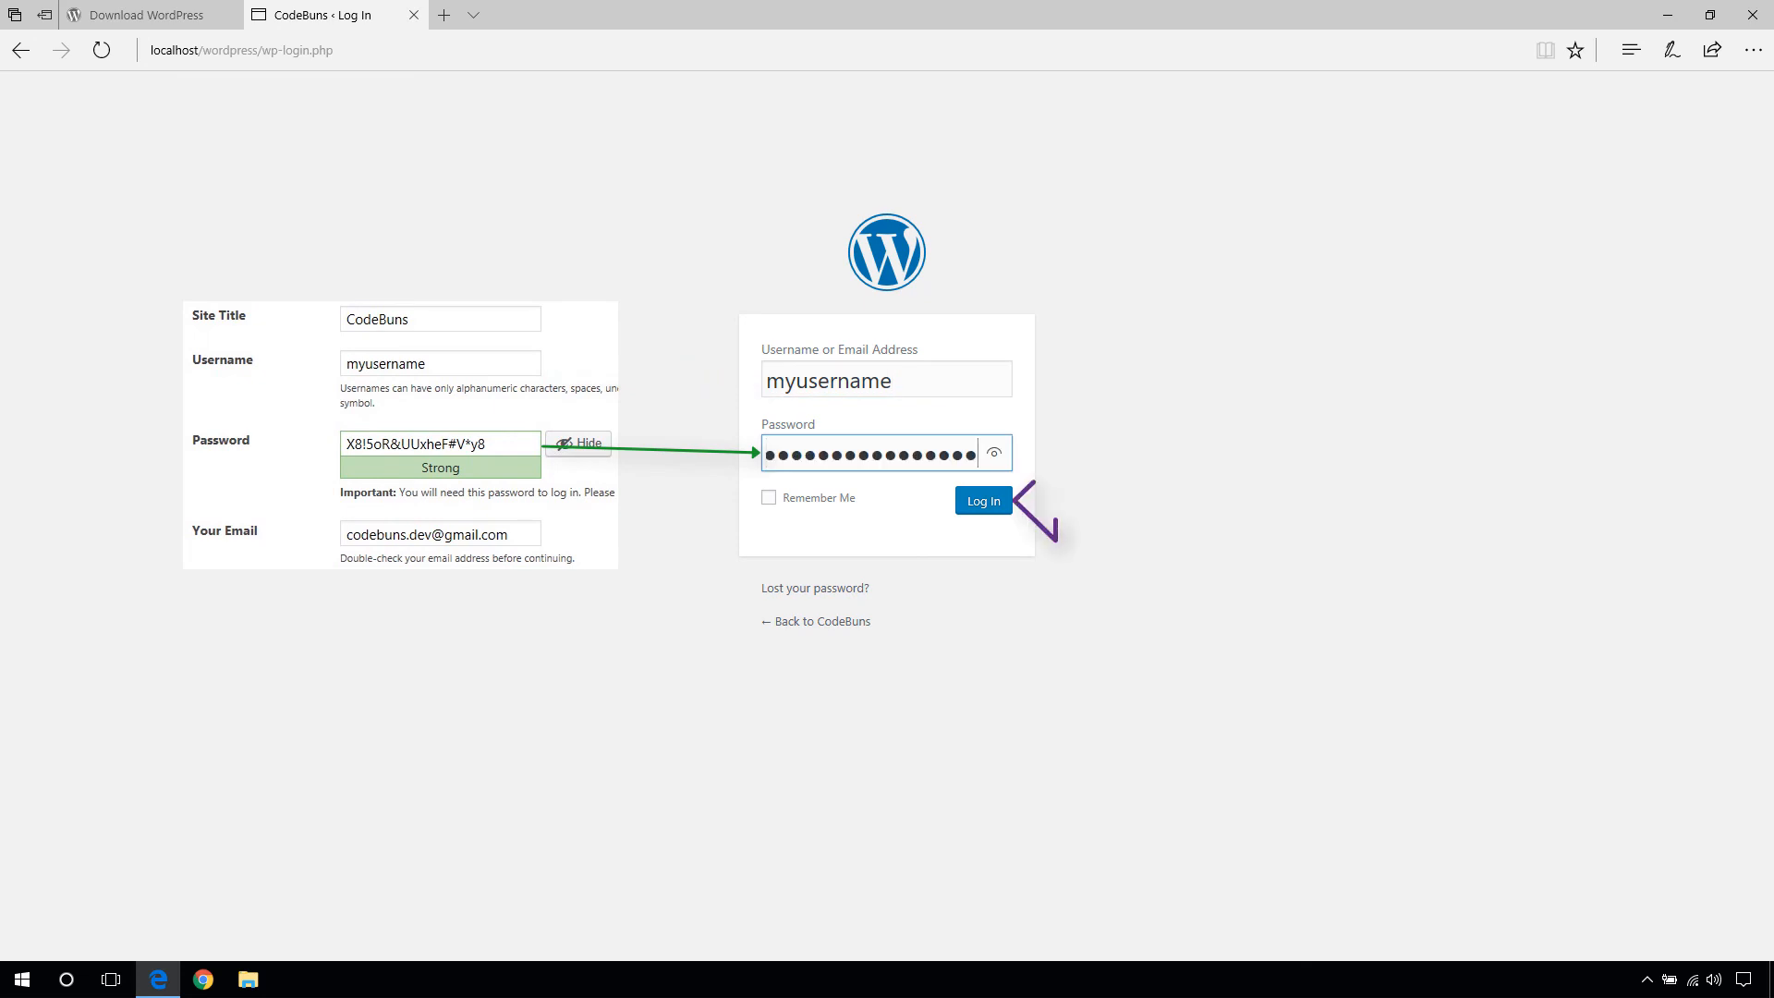
pyautogui.click(973, 516)
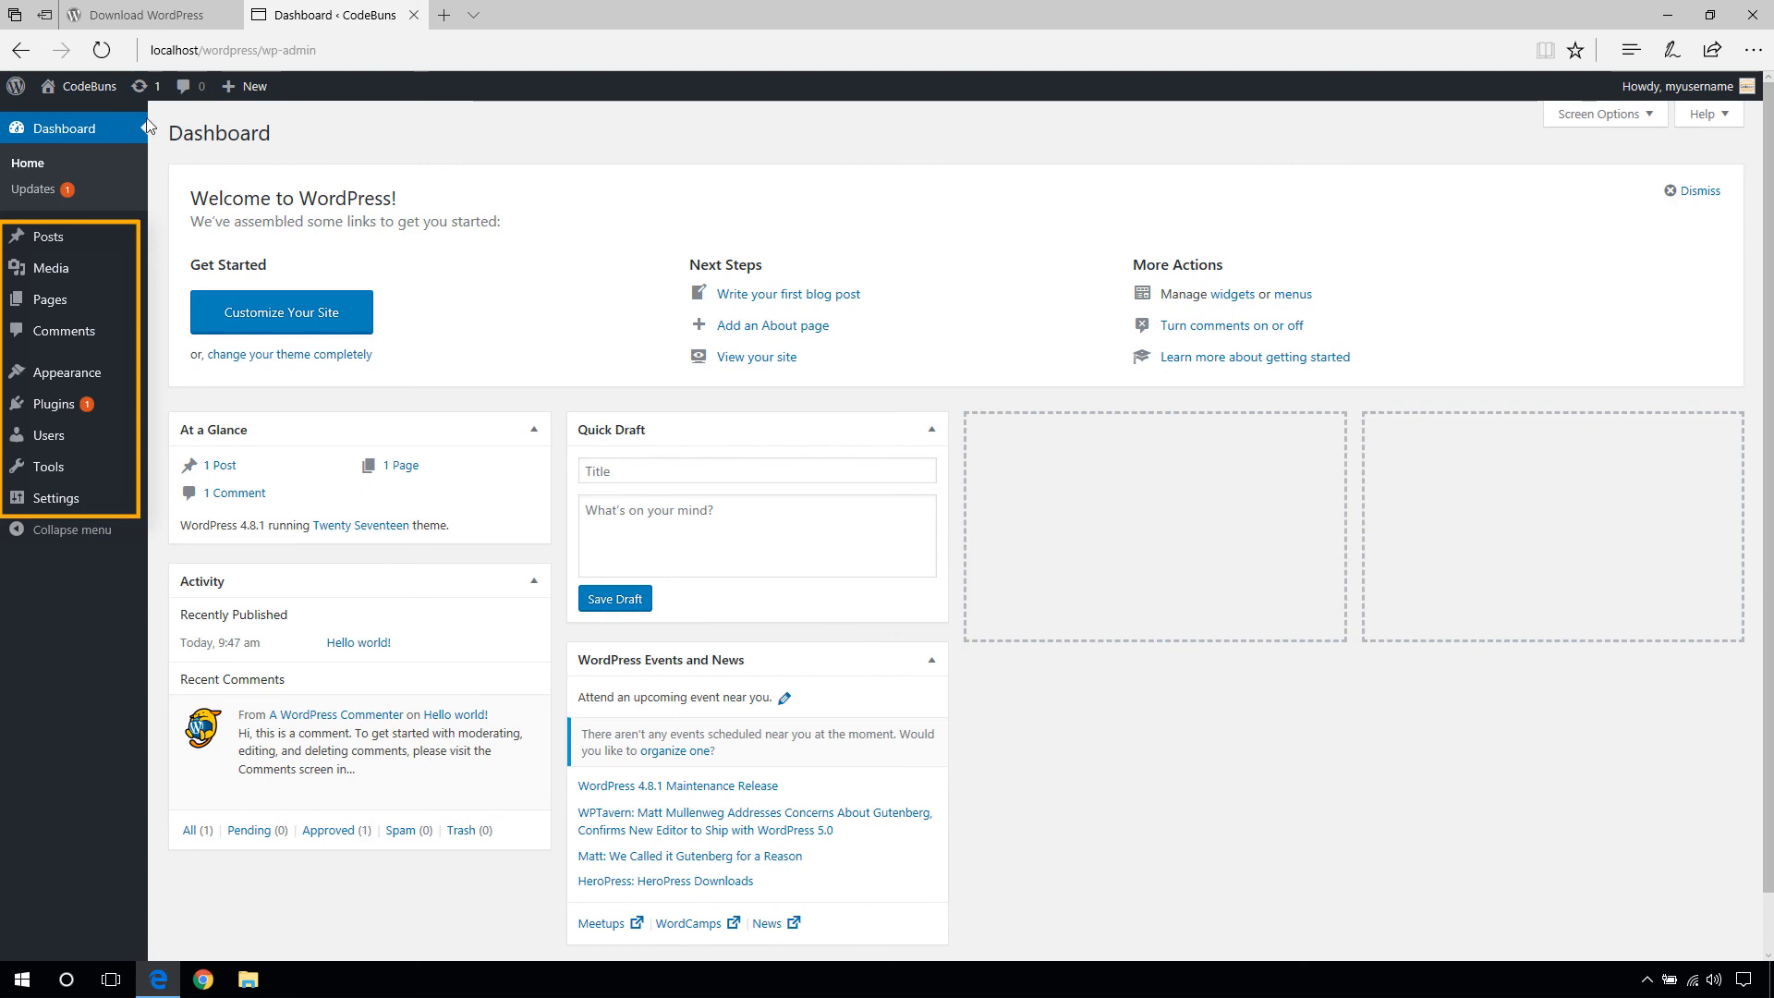
# - Visit the CodeBuns front page and scroll through the Twenty Seventeen header and Hello world! post
pyautogui.click(83, 111)
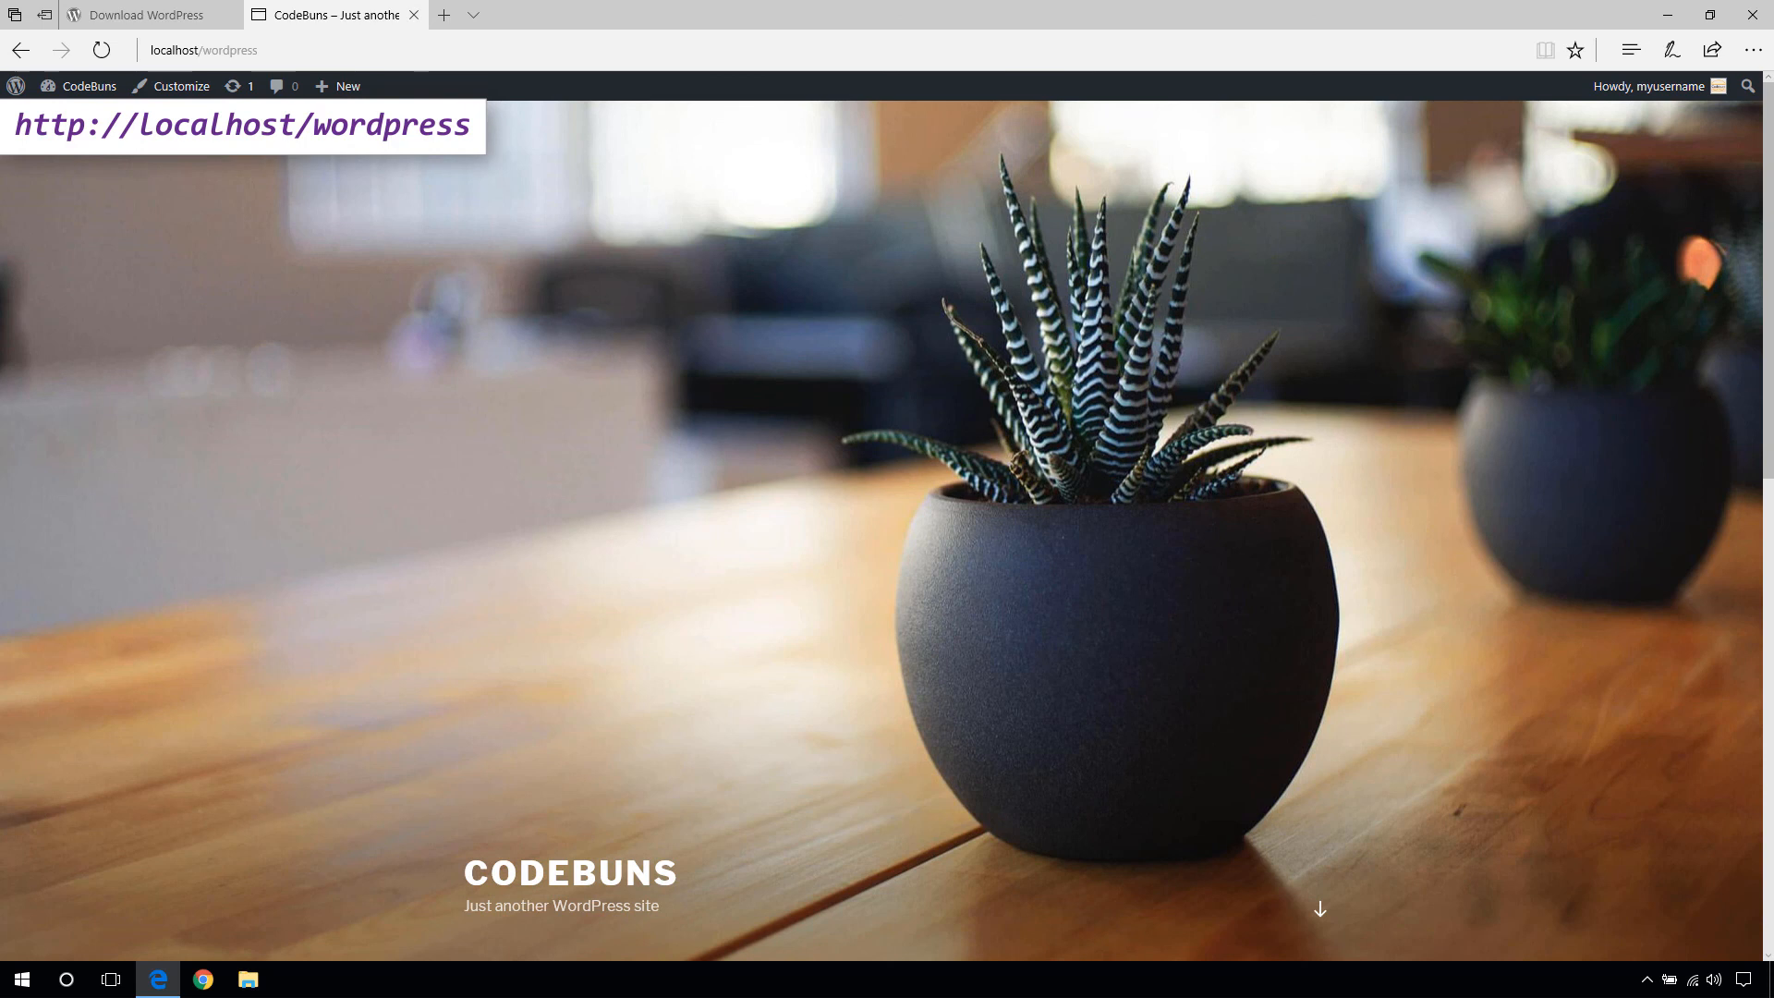
pyautogui.scroll(-5, 96, 172)
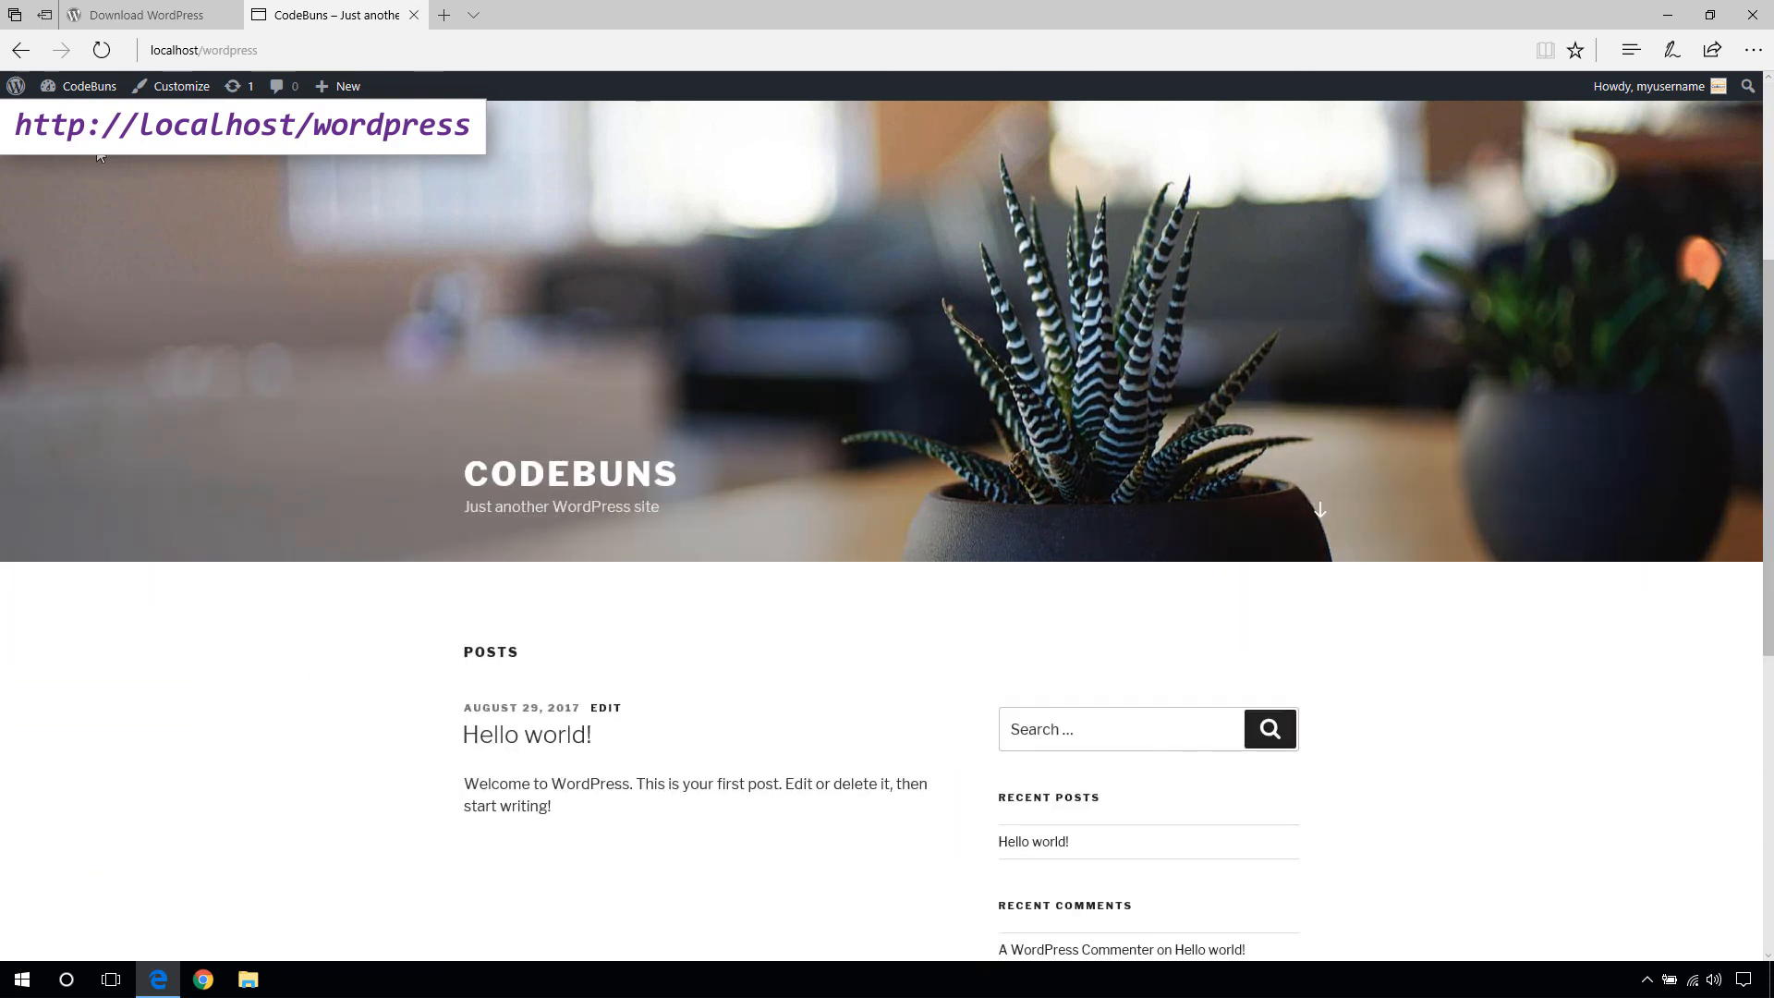
pyautogui.scroll(-4, 99, 179)
pyautogui.scroll(8, 102, 189)
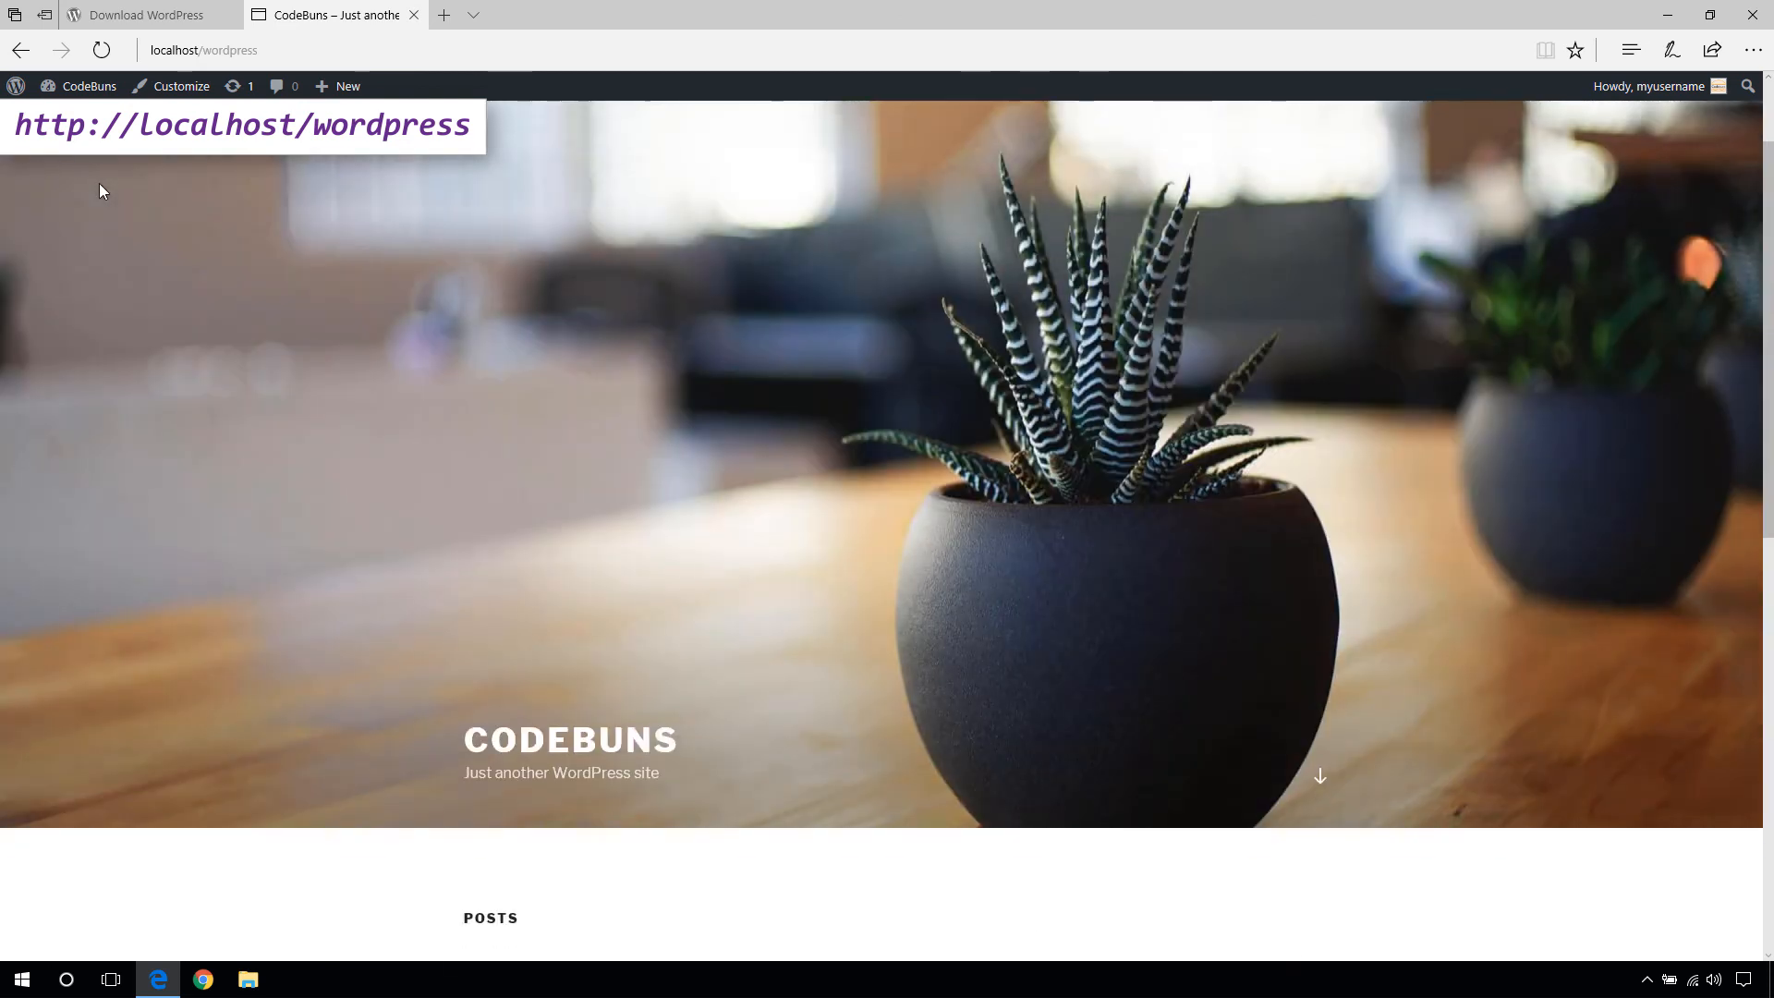